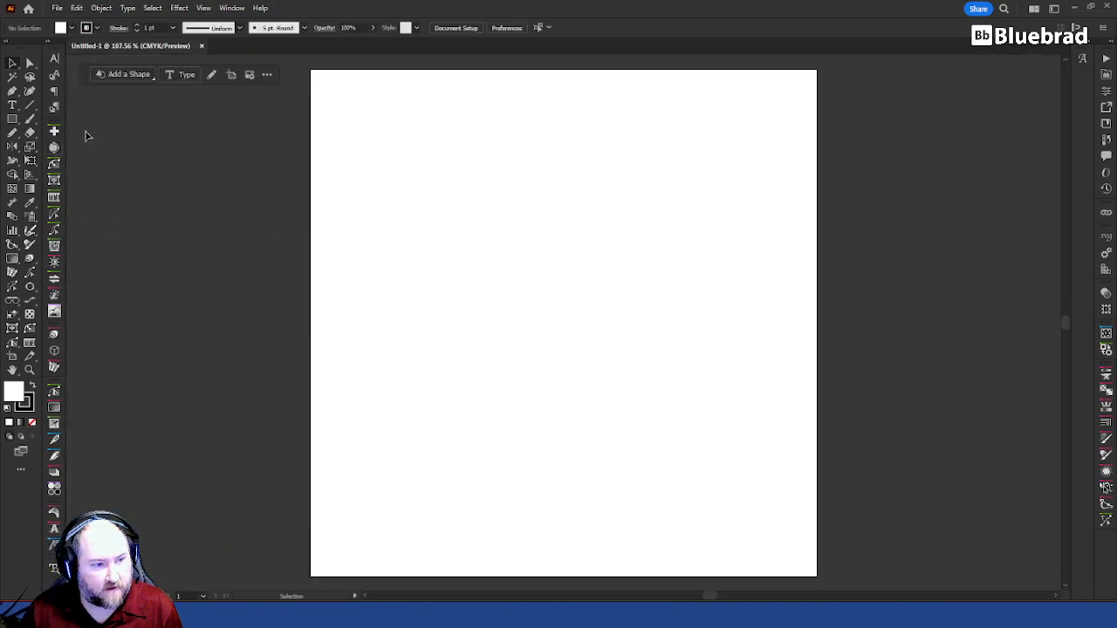
Step: Draw a square about 0.12 in wide near the artboard's upper edge
{"action": "left_click", "coordinate": [12, 119]}
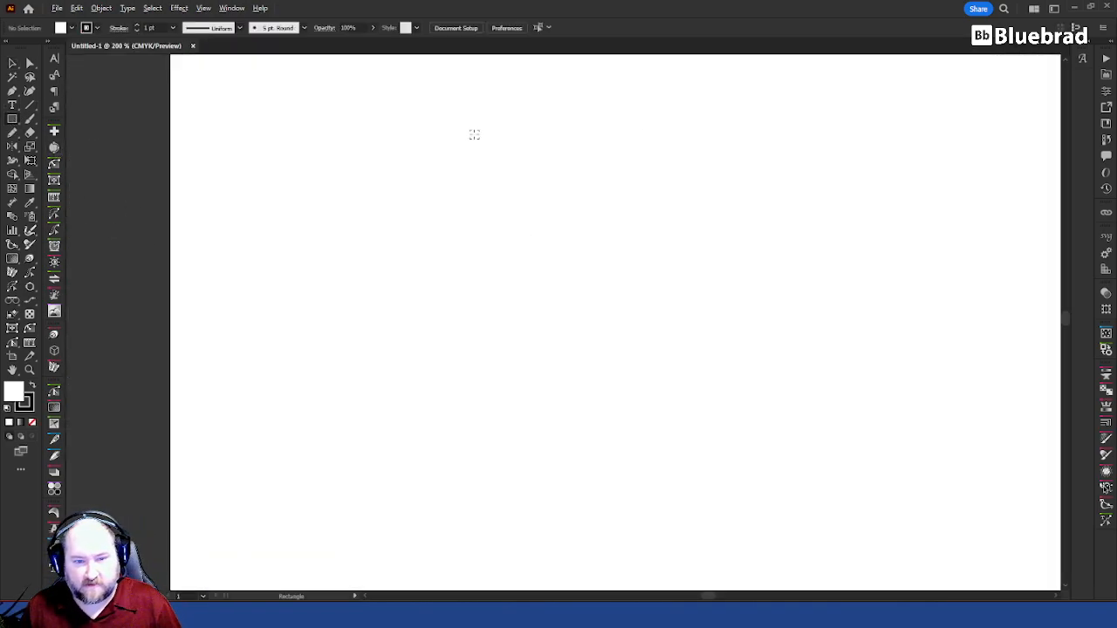
{"action": "scroll", "coordinate": [470, 132], "scroll_direction": "up", "scroll_amount": 3}
{"action": "scroll", "coordinate": [581, 332], "scroll_direction": "up", "scroll_amount": 3}
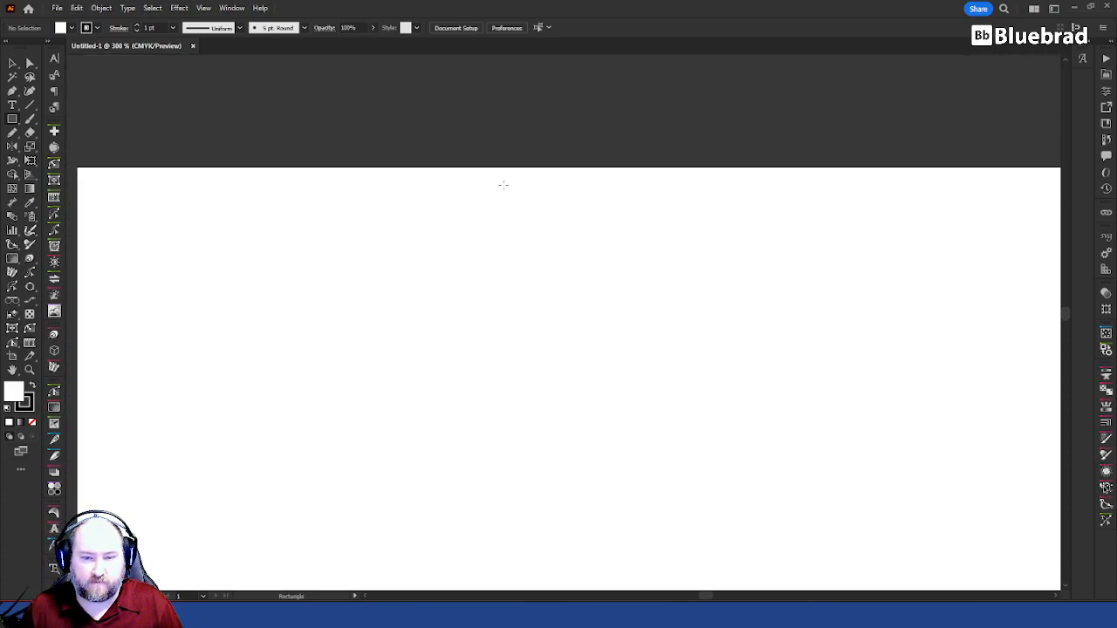
{"action": "left_click_drag", "start_coordinate": [490, 203], "coordinate": [508, 221]}
{"action": "key", "text": "v"}
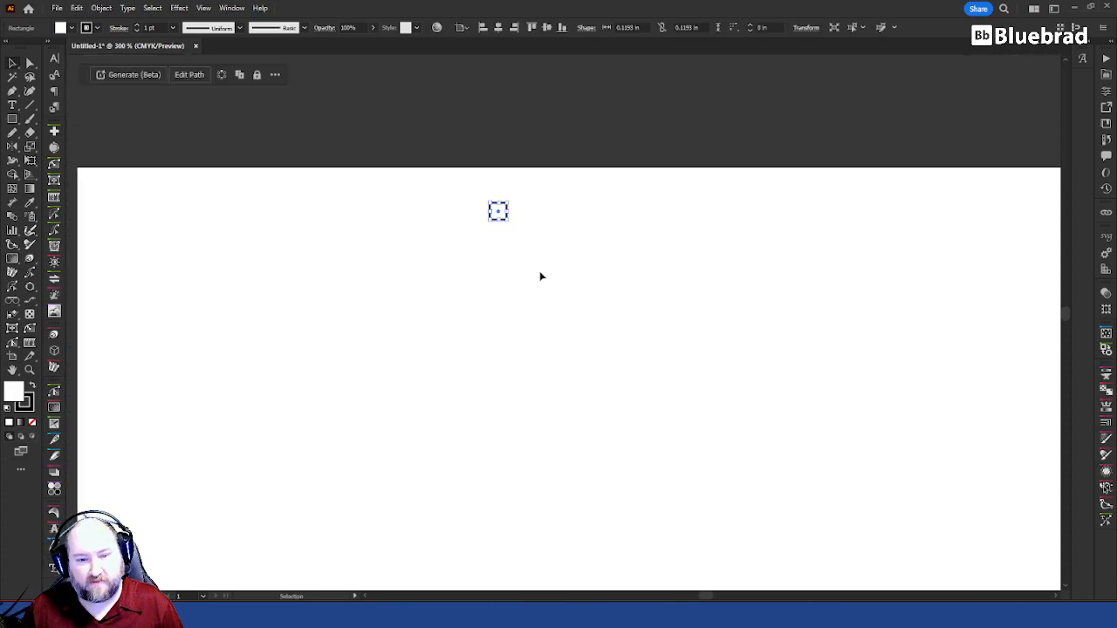
{"action": "left_click", "coordinate": [588, 225]}
Step: Duplicate the square diagonally down to the right so the corners meet, giving the copy a black fill and no stroke
{"action": "scroll", "coordinate": [497, 213], "scroll_direction": "up", "scroll_amount": 4}
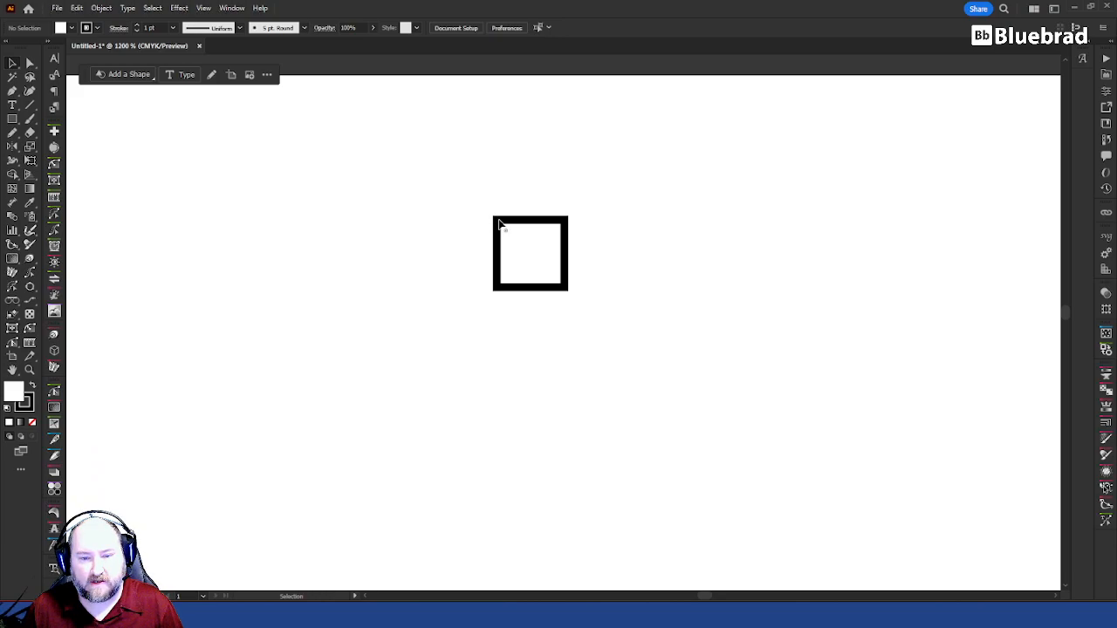
{"action": "key", "text": "a"}
{"action": "key", "text": "v"}
{"action": "left_click_drag", "start_coordinate": [495, 218], "coordinate": [570, 289]}
{"action": "key", "text": "shift+x"}
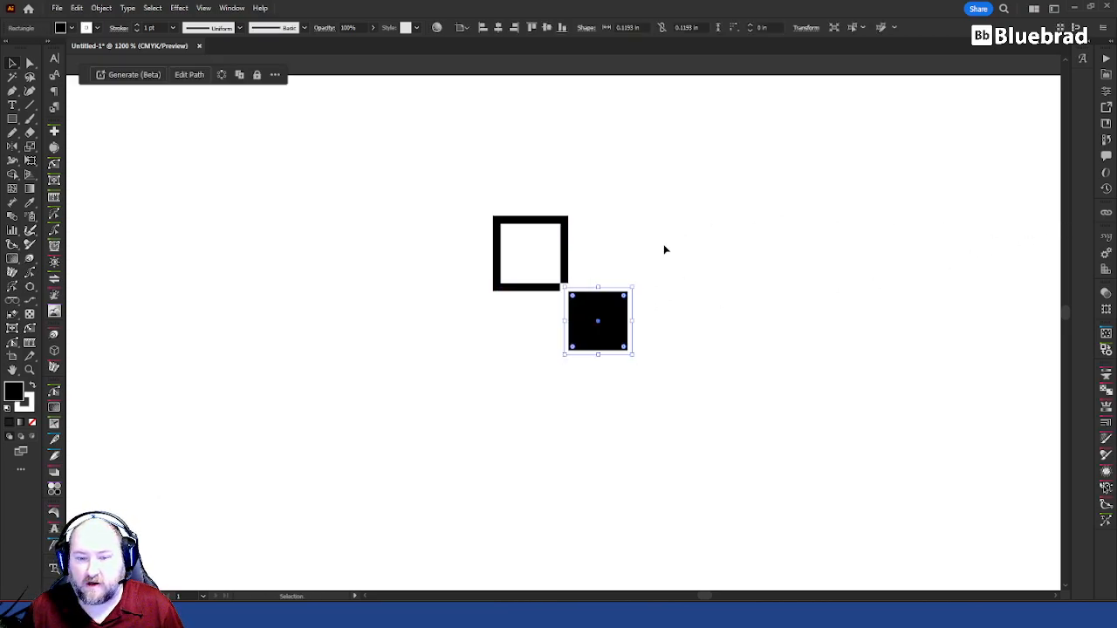
{"action": "left_click", "coordinate": [31, 423]}
{"action": "left_click", "coordinate": [487, 428]}
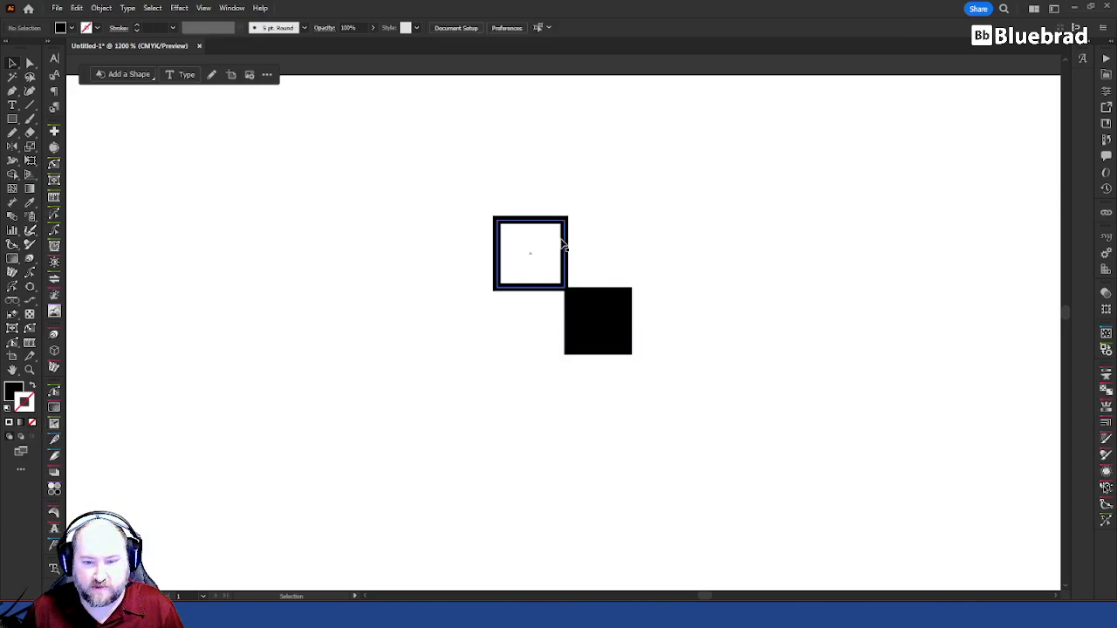
Step: Give the original square a black fill and no stroke
{"action": "left_click", "coordinate": [568, 248]}
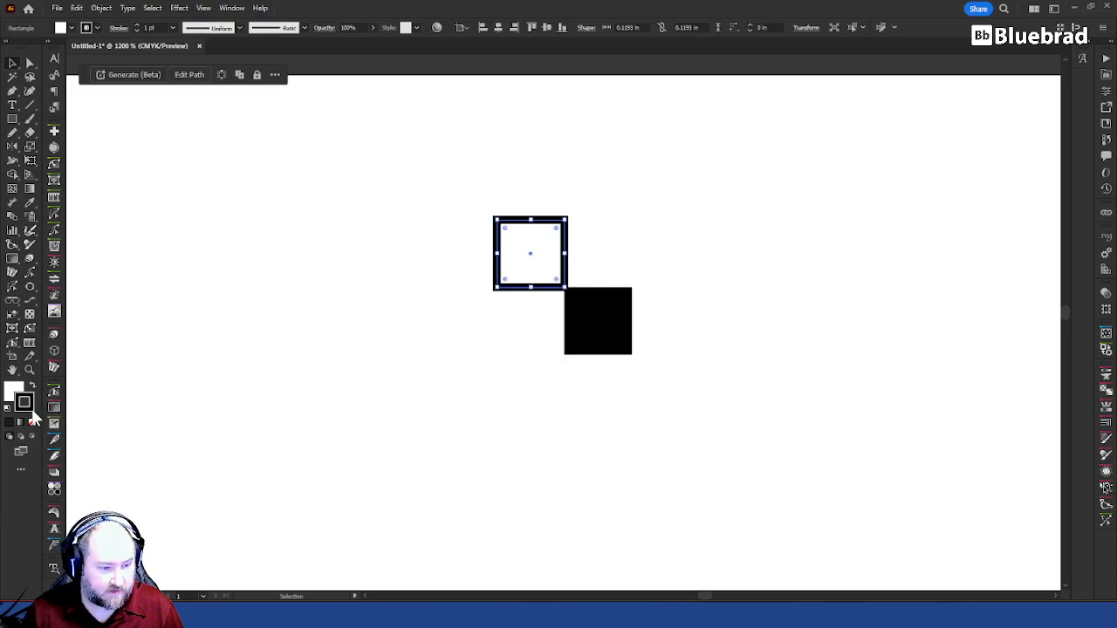
{"action": "key", "text": "shift+x"}
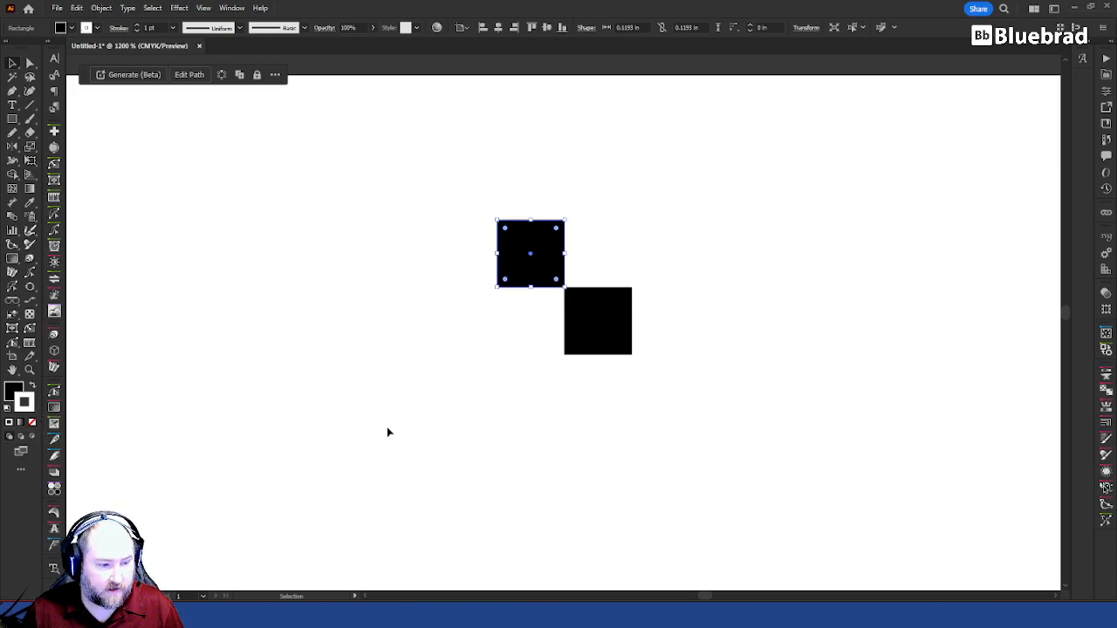
{"action": "key", "text": "slash"}
{"action": "left_click", "coordinate": [476, 332]}
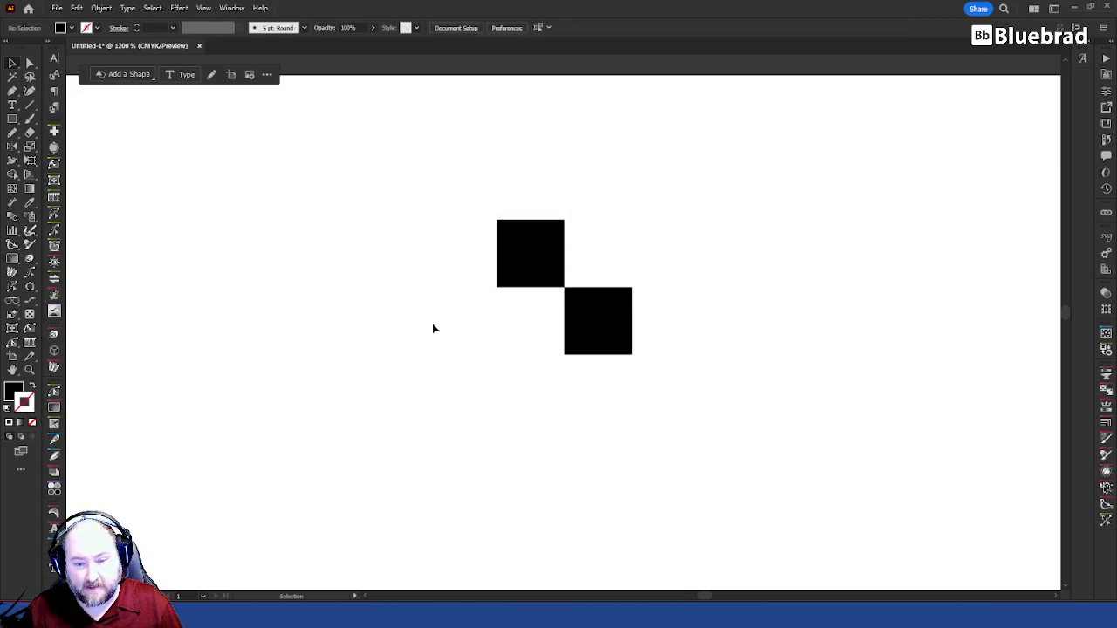
Step: Show the color sliders for the two black squares and switch them to the CMYK color model
{"action": "left_click", "coordinate": [528, 264]}
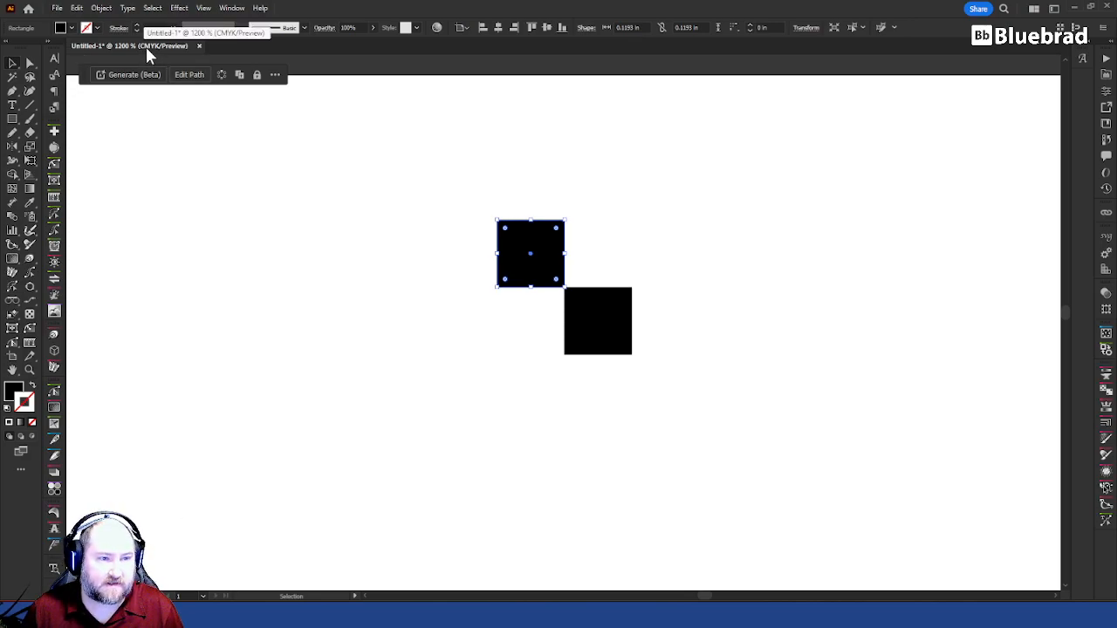
{"action": "left_click", "coordinate": [658, 159]}
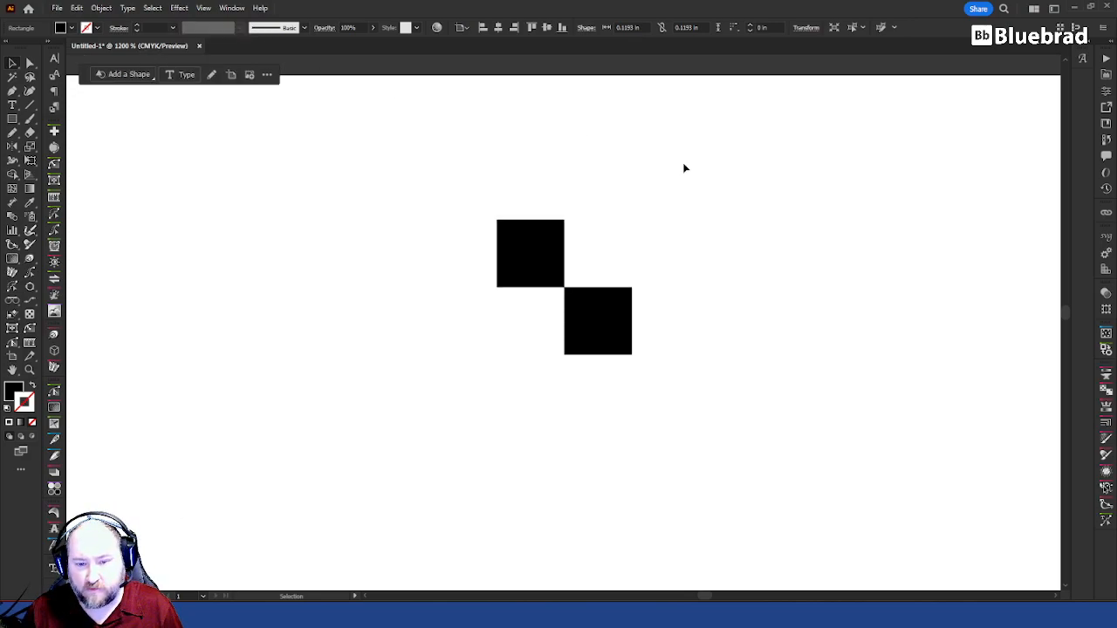
{"action": "key", "text": "F6"}
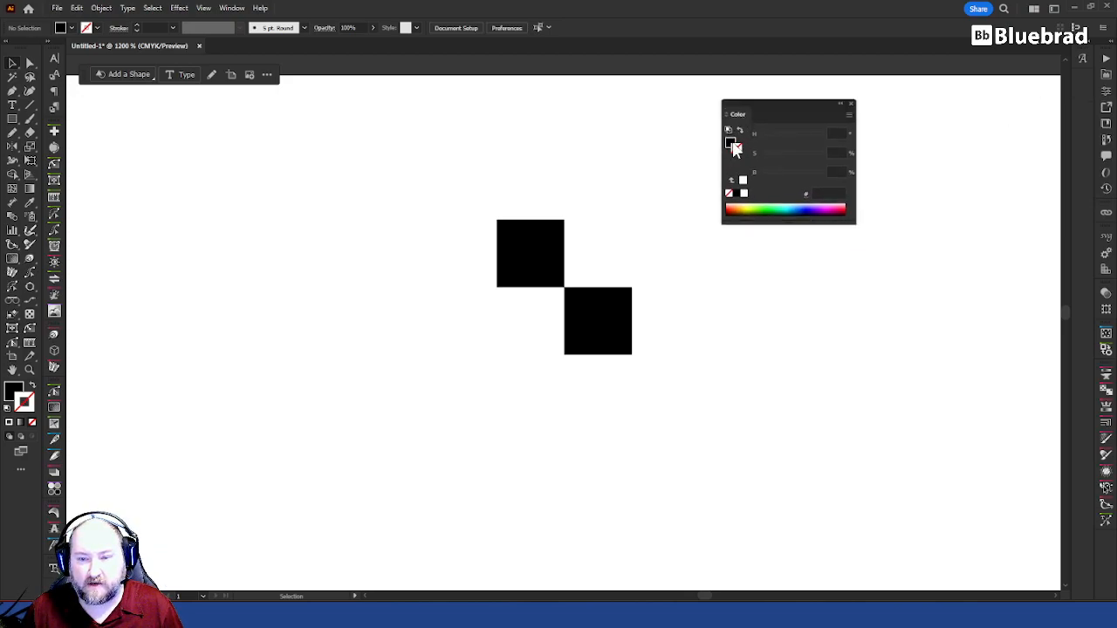
{"action": "left_click", "coordinate": [553, 260]}
{"action": "left_click", "coordinate": [593, 324], "text": "shift"}
{"action": "left_click", "coordinate": [849, 116]}
{"action": "left_click", "coordinate": [920, 171]}
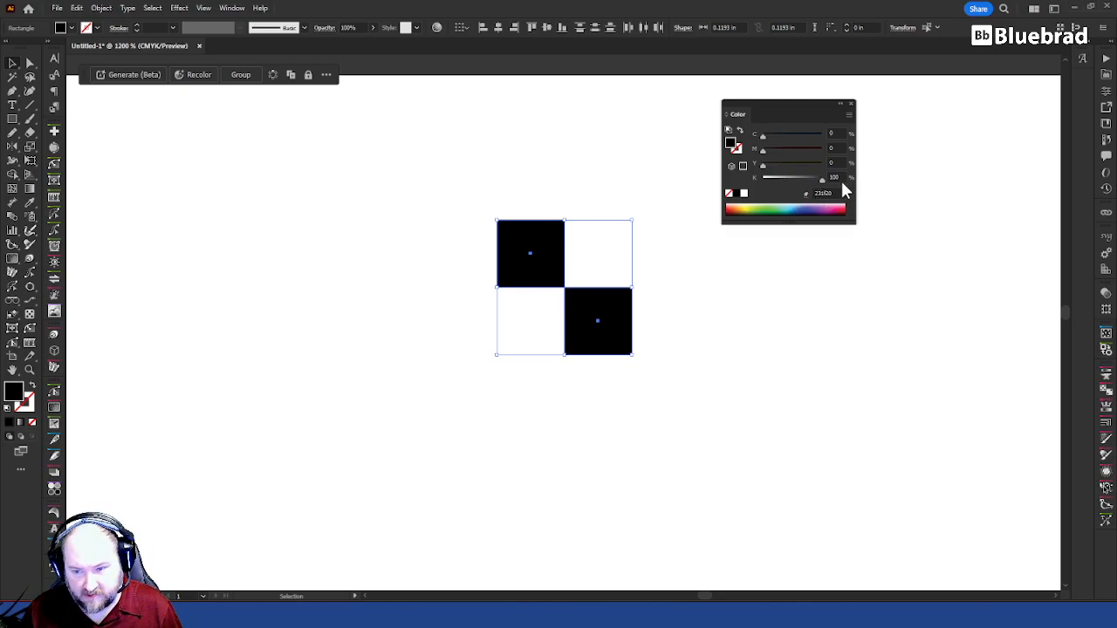
{"action": "left_click", "coordinate": [743, 299]}
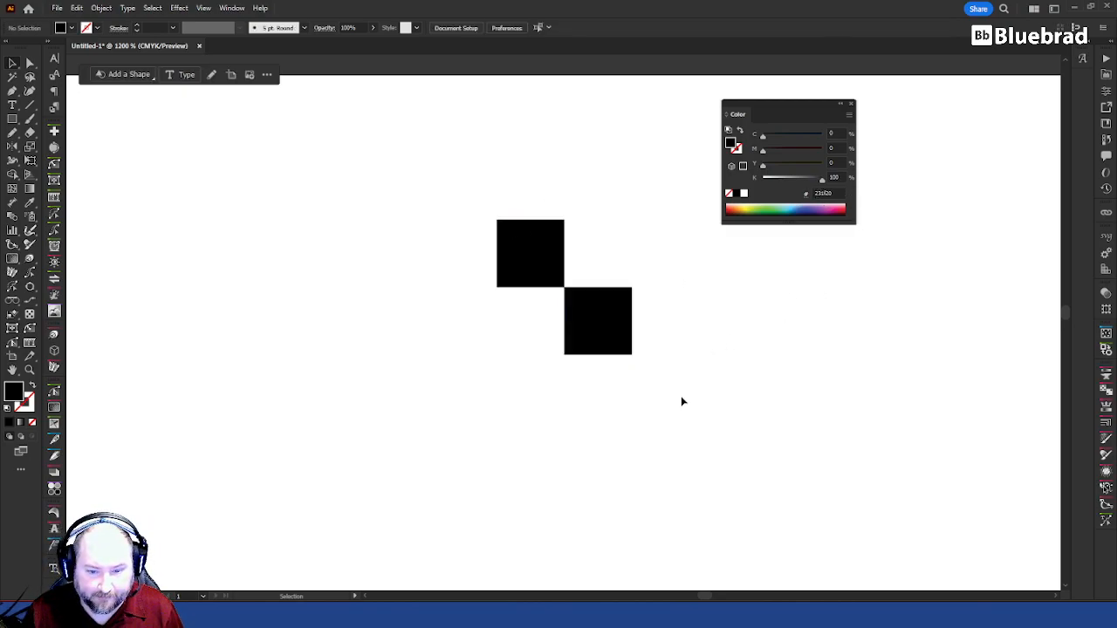
Step: Rotate a copy of the two black squares into the empty quarters of the two-by-two grid and fill the copies white
{"action": "left_click_drag", "start_coordinate": [708, 400], "coordinate": [400, 157]}
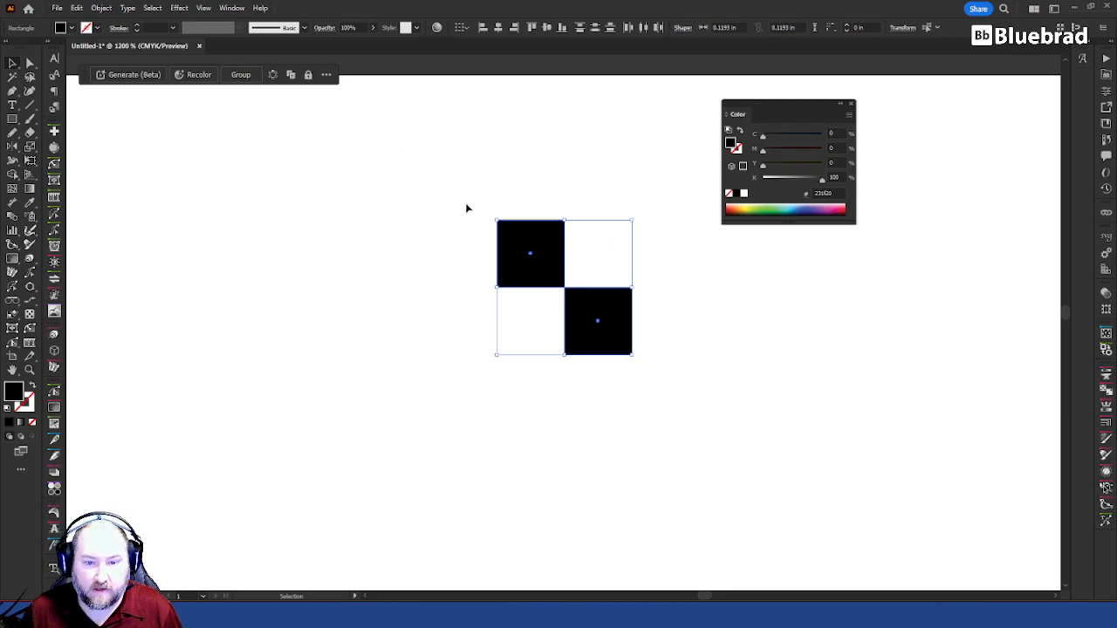
{"action": "left_click", "coordinate": [516, 190]}
{"action": "left_click_drag", "start_coordinate": [653, 179], "coordinate": [467, 356]}
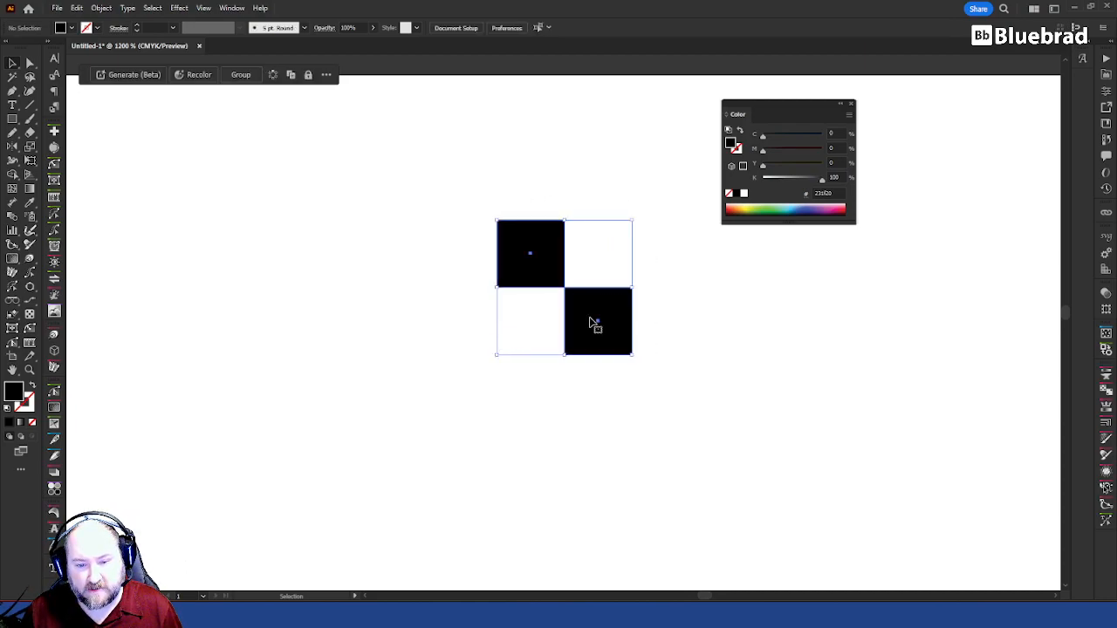
{"action": "key", "text": "a"}
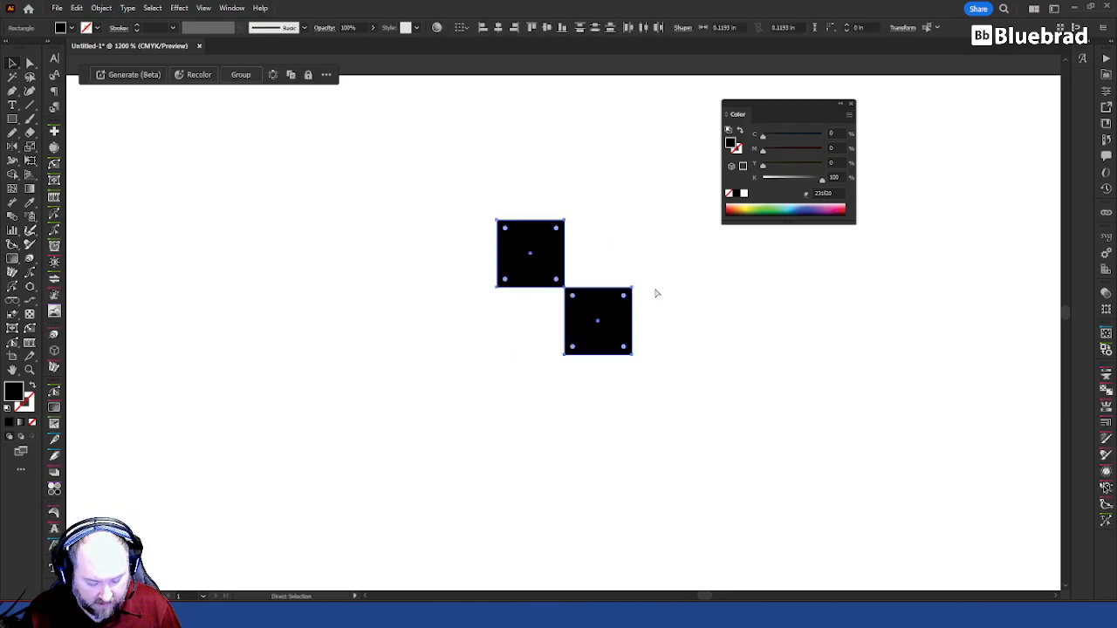
{"action": "key", "text": "v"}
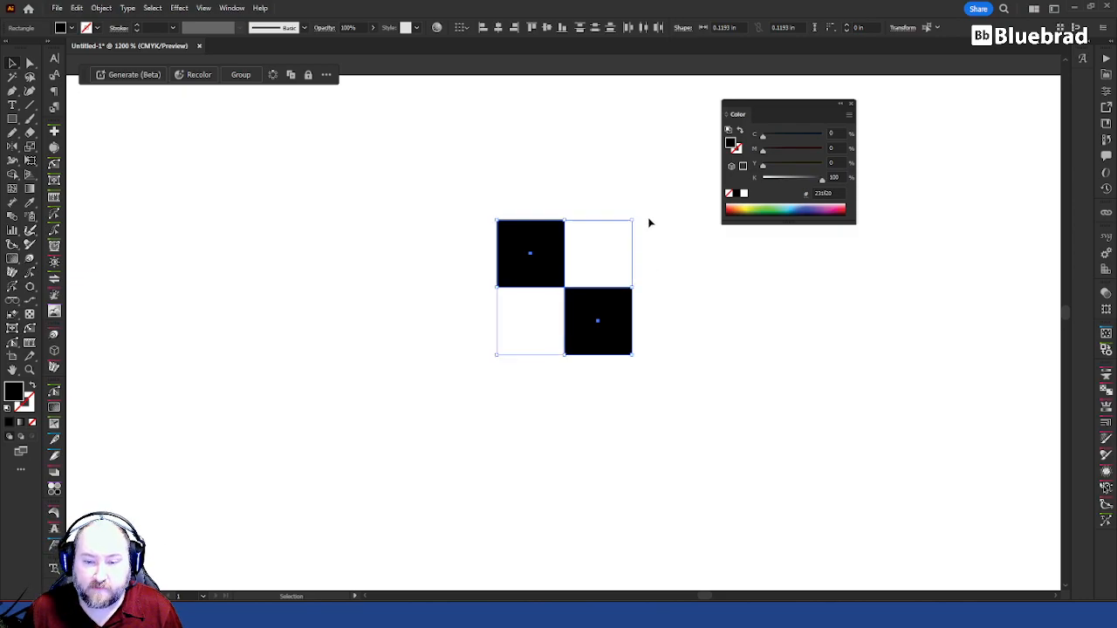
{"action": "left_click_drag", "start_coordinate": [632, 218], "coordinate": [630, 390]}
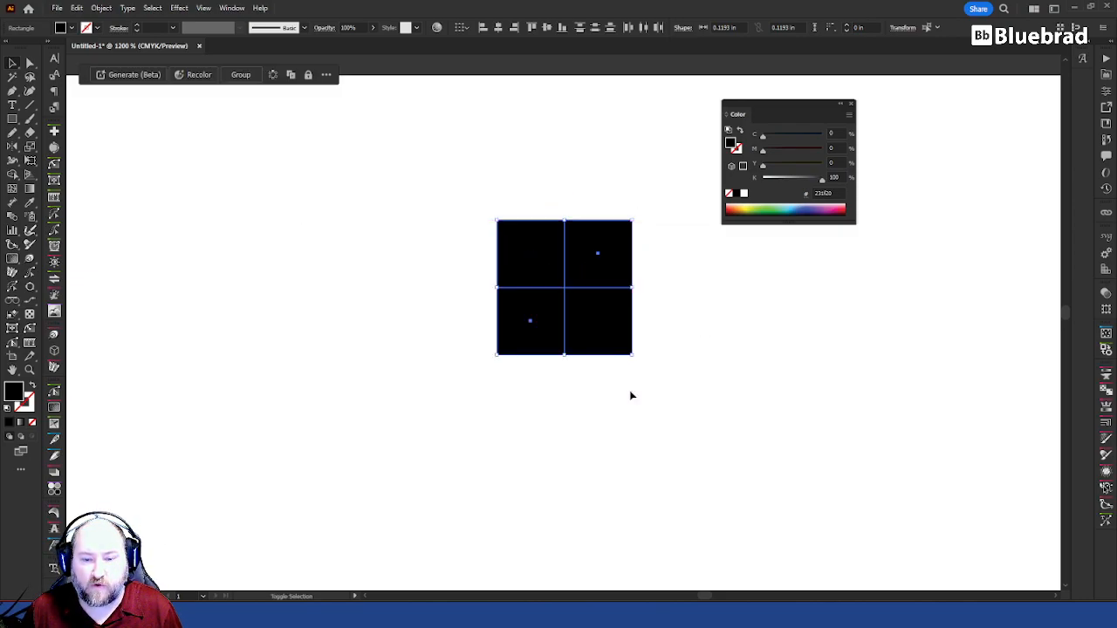
{"action": "left_click", "coordinate": [744, 193]}
{"action": "left_click", "coordinate": [748, 404]}
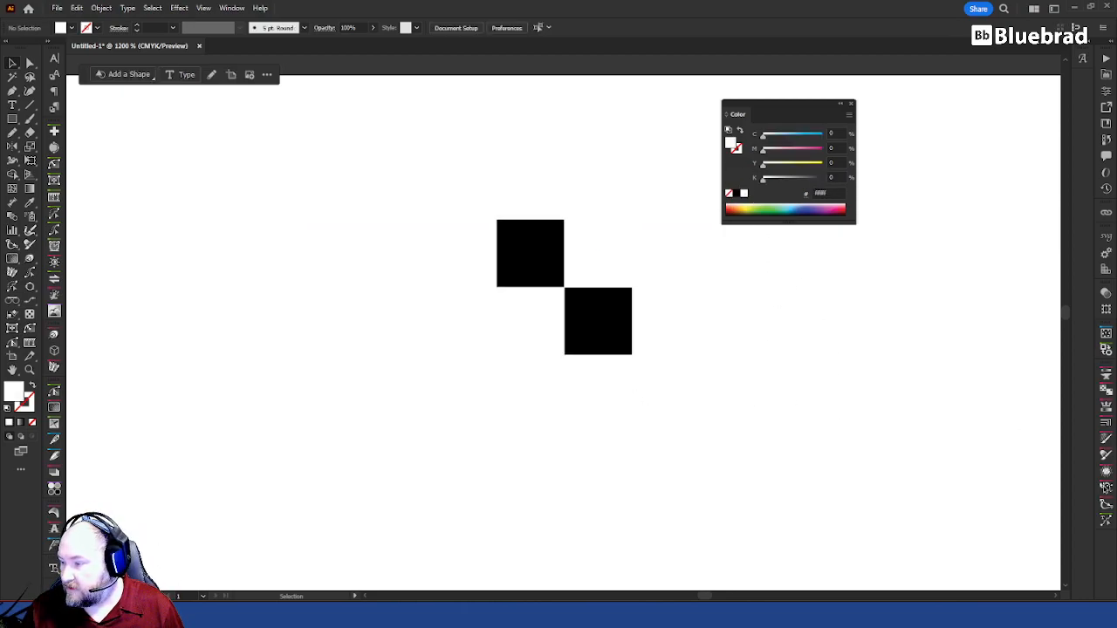
Step: Bring up the brush list beside the artwork and create a new pattern brush from the four checkerboard squares
{"action": "mouse_move", "coordinate": [1106, 489]}
{"action": "left_mouse_down"}
{"action": "mouse_move", "coordinate": [805, 307]}
{"action": "mouse_move", "coordinate": [778, 240]}
{"action": "left_mouse_up"}
{"action": "left_click_drag", "start_coordinate": [880, 373], "coordinate": [866, 458]}
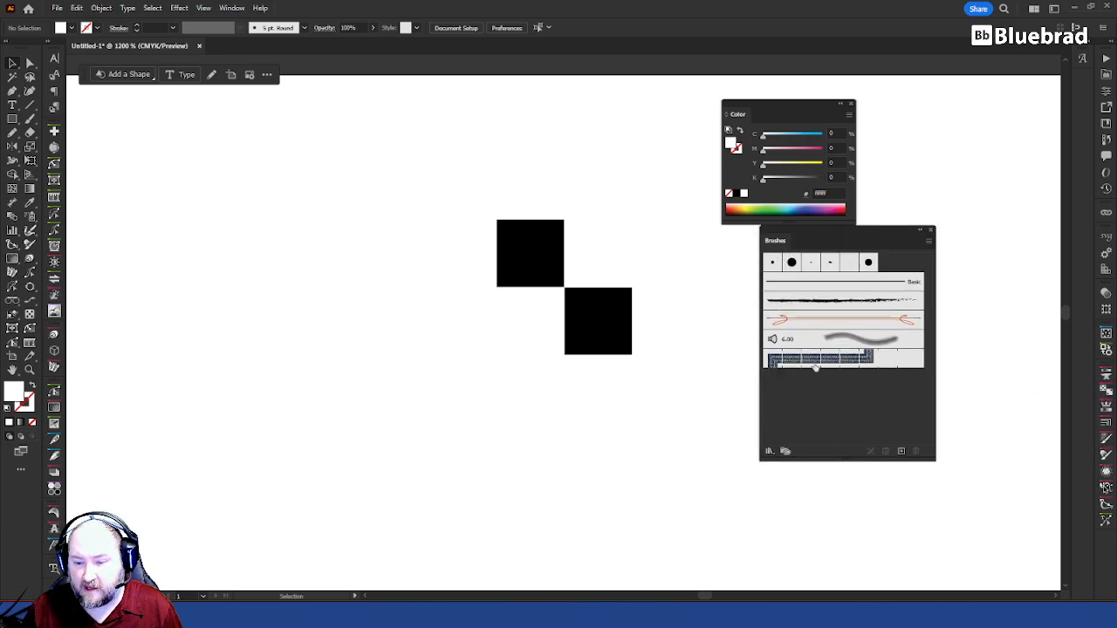
{"action": "left_click_drag", "start_coordinate": [678, 395], "coordinate": [387, 155]}
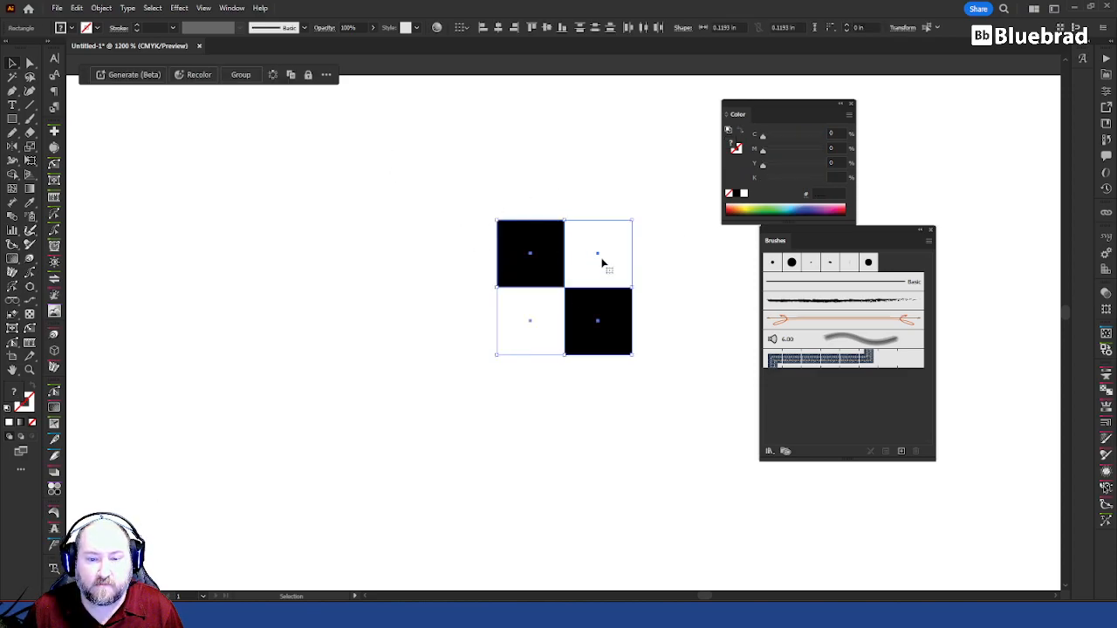
{"action": "left_click_drag", "start_coordinate": [608, 242], "coordinate": [880, 381]}
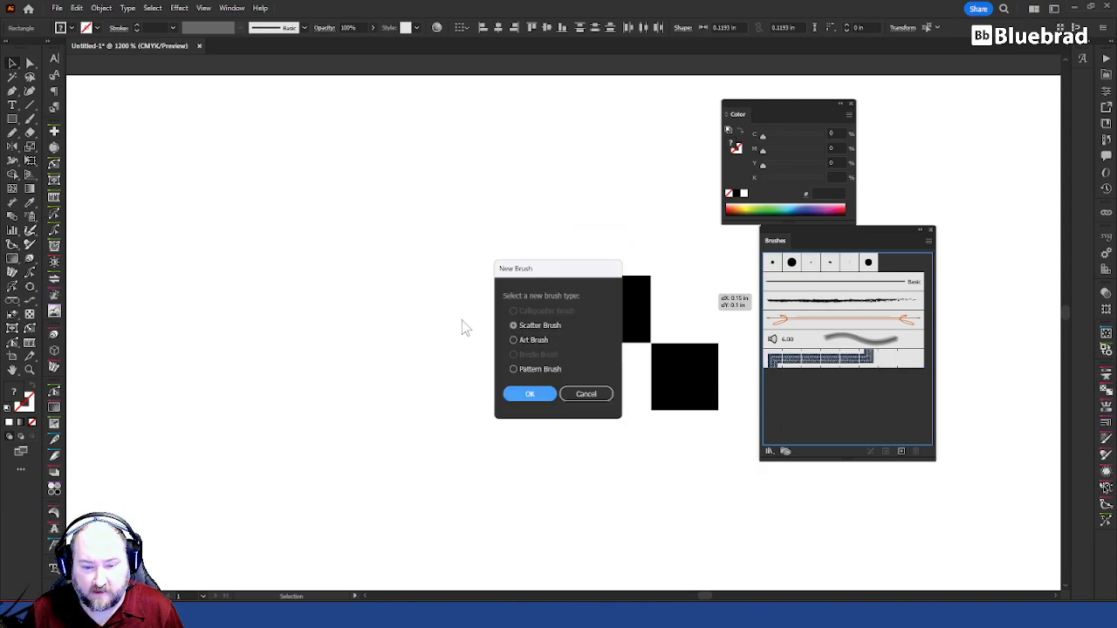
{"action": "left_click", "coordinate": [552, 369]}
{"action": "left_click", "coordinate": [534, 393]}
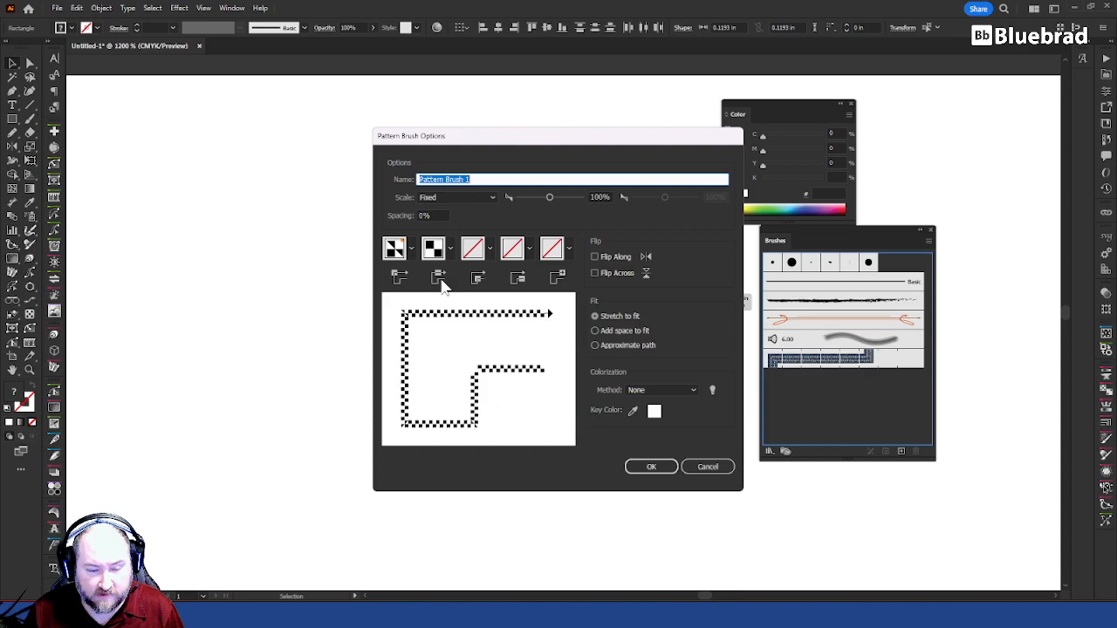
Step: Try Auto-Overlap and Auto-Centered for the brush's outer corner tile, and return it to Auto-Sliced
{"action": "left_click", "coordinate": [396, 251]}
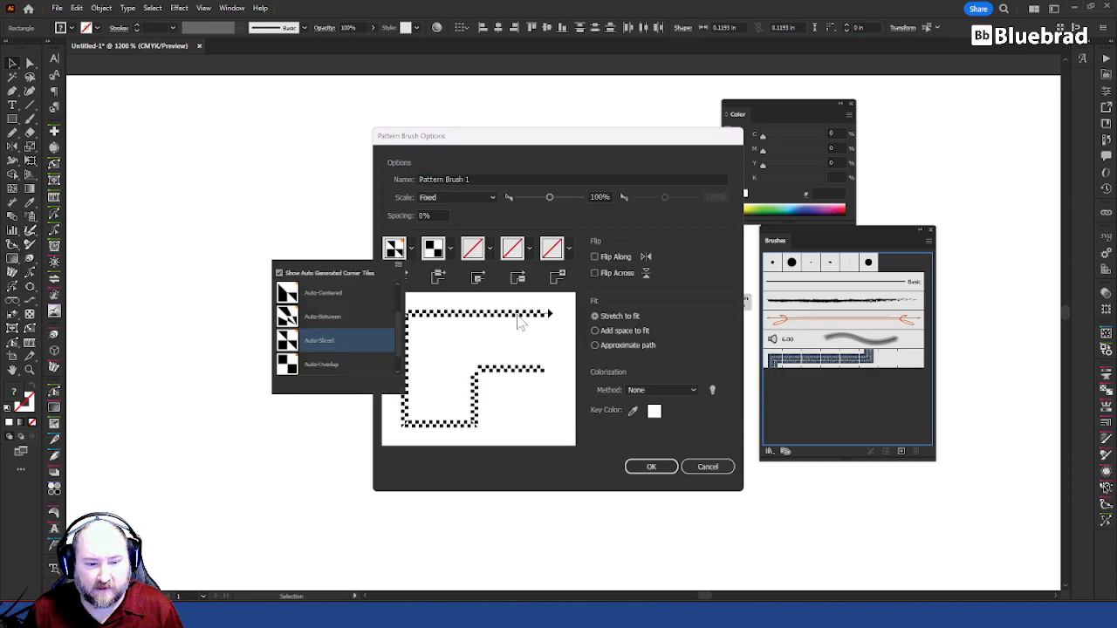
{"action": "left_click", "coordinate": [295, 370]}
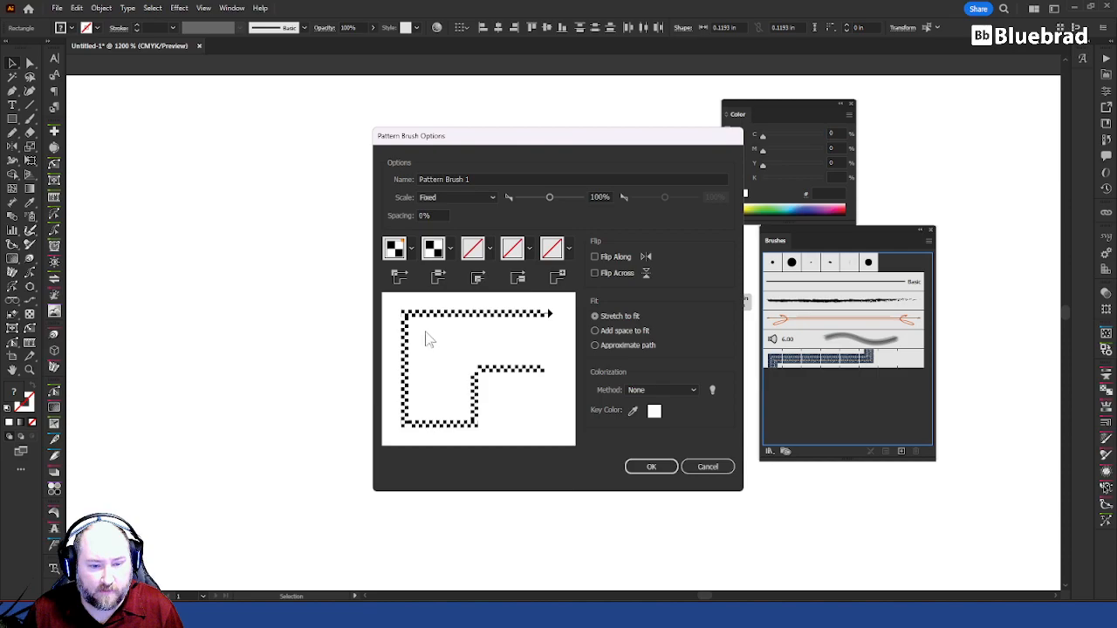
{"action": "left_click", "coordinate": [402, 252]}
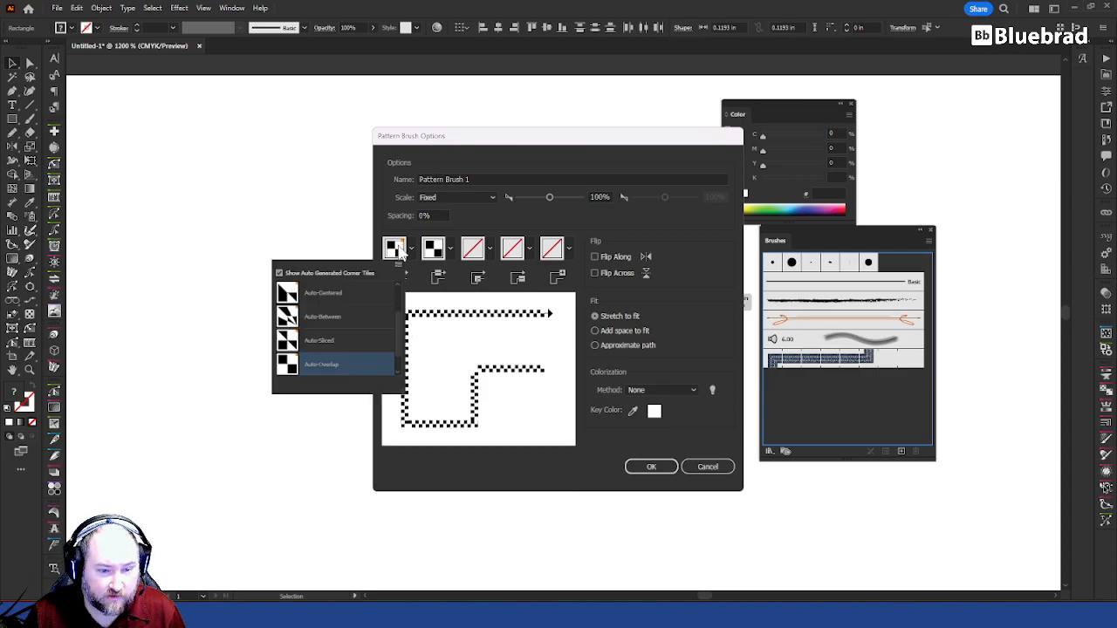
{"action": "left_click", "coordinate": [297, 299]}
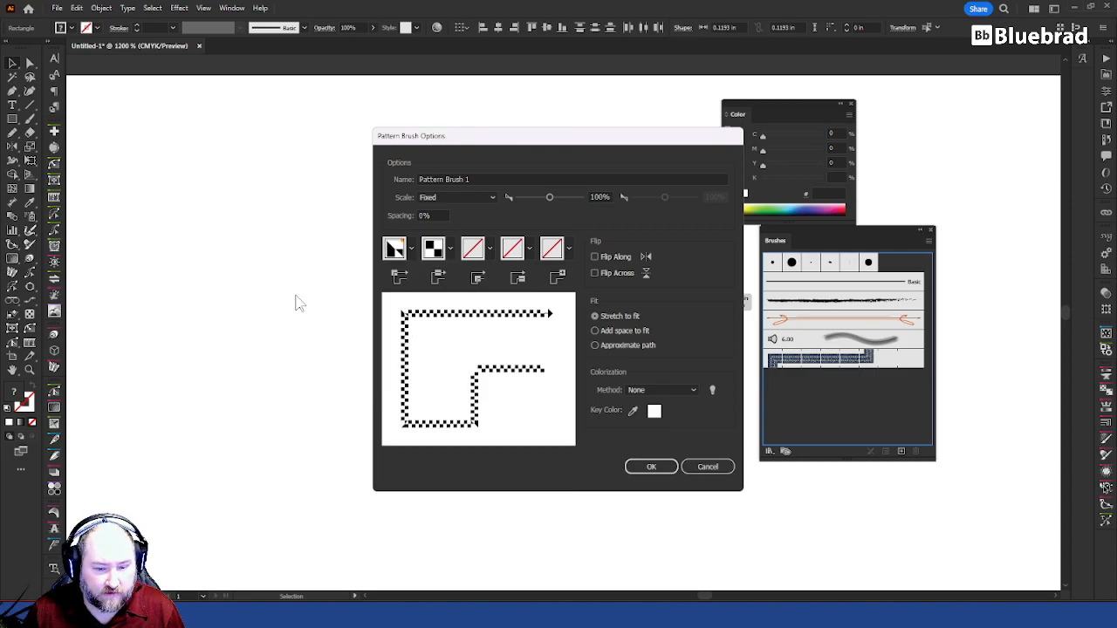
{"action": "left_click", "coordinate": [395, 251]}
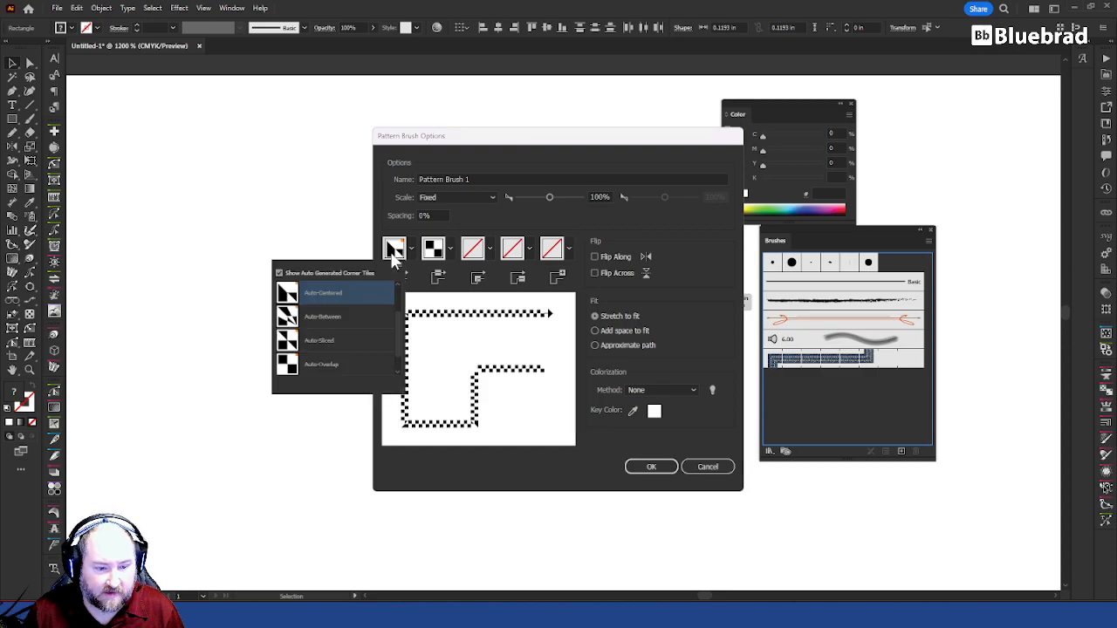
{"action": "left_click", "coordinate": [332, 345]}
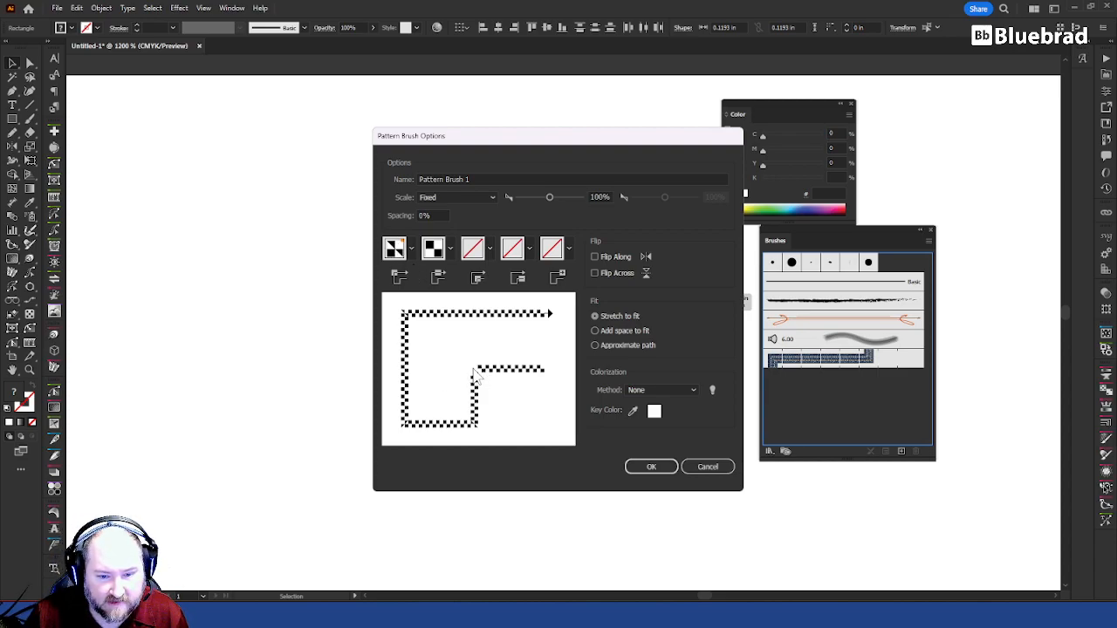
Step: Set the brush's inner corner tile to Auto-Centered and accept the pattern brush options
{"action": "left_click", "coordinate": [480, 249]}
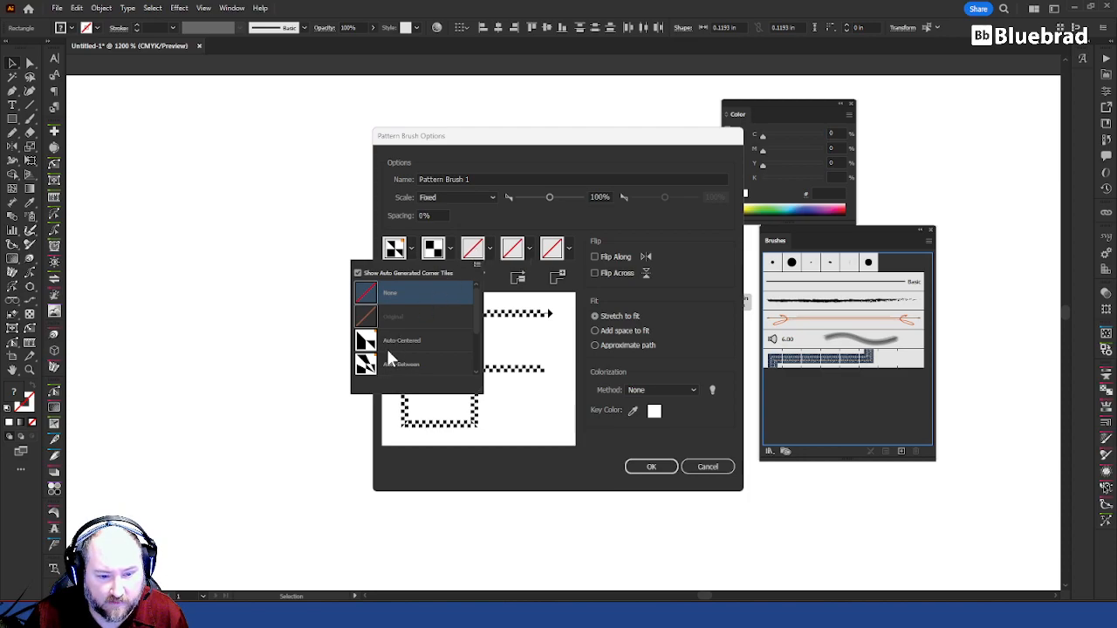
{"action": "left_click", "coordinate": [388, 360]}
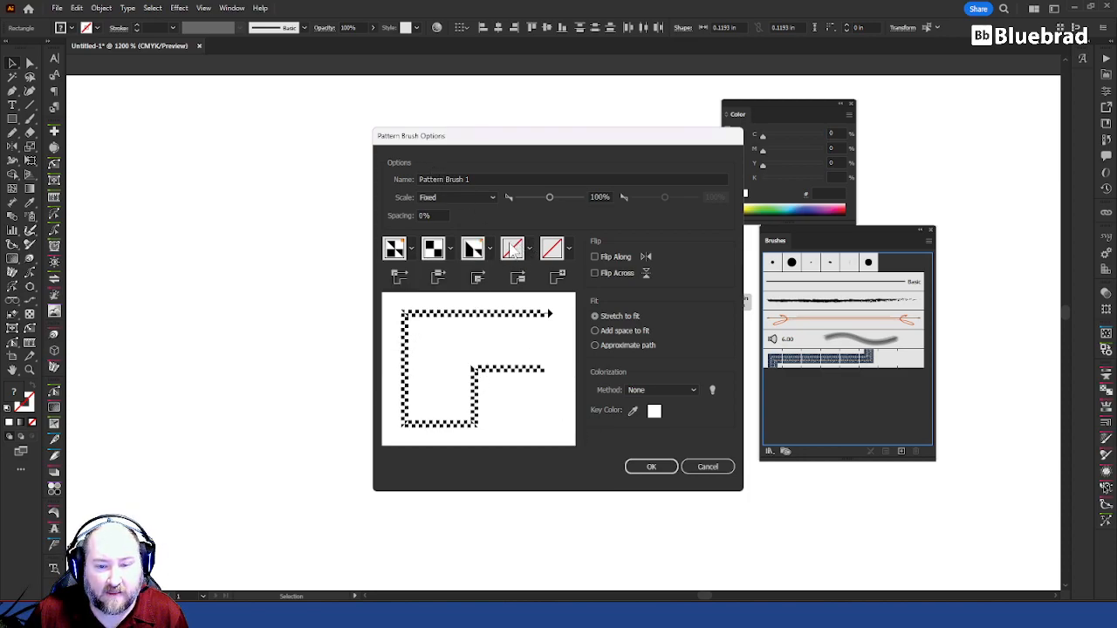
{"action": "left_click", "coordinate": [650, 467]}
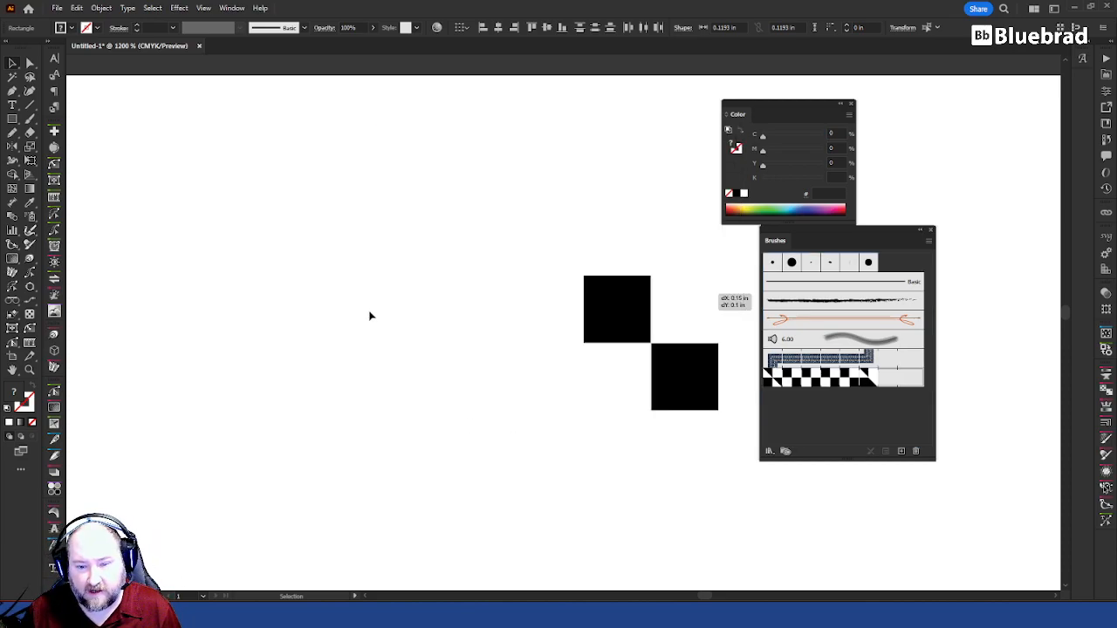
Step: Draw an open arched path with the Pen tool in the empty area below the checkerboard squares
{"action": "left_click", "coordinate": [425, 266]}
{"action": "scroll", "coordinate": [563, 385], "scroll_direction": "down", "scroll_amount": 3}
{"action": "left_click_drag", "start_coordinate": [612, 491], "coordinate": [533, 195]}
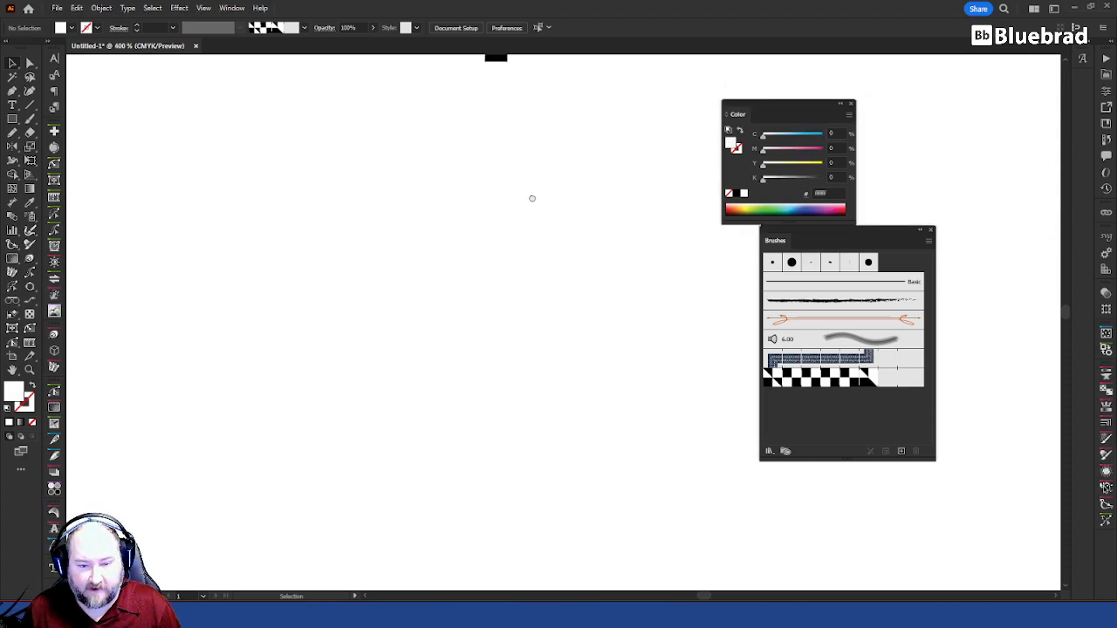
{"action": "key", "text": "p"}
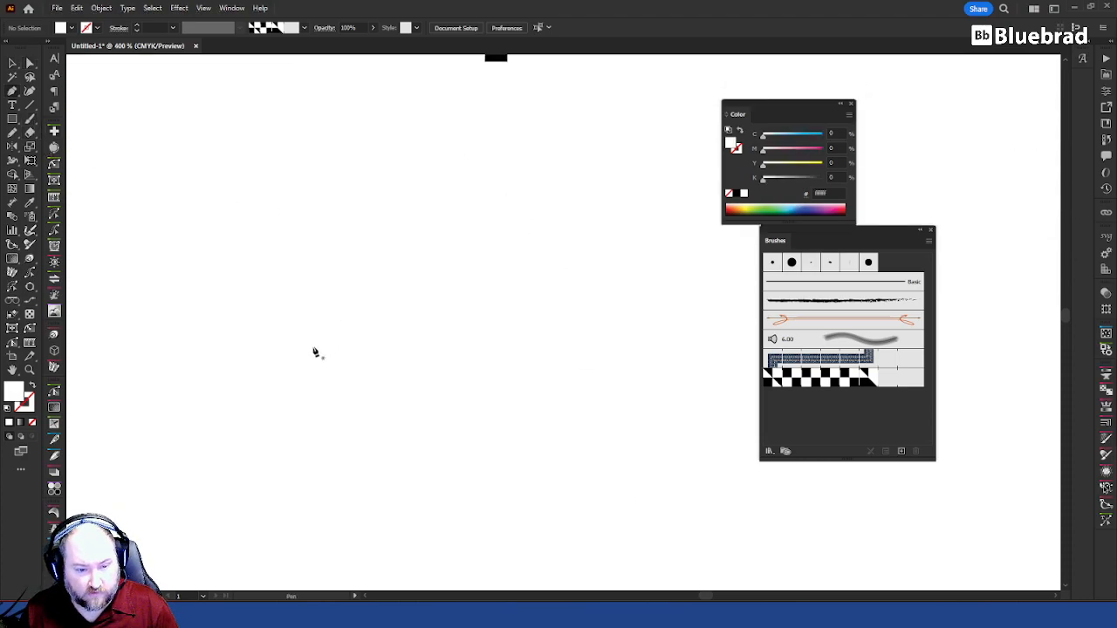
{"action": "left_click", "coordinate": [304, 352]}
{"action": "left_click_drag", "start_coordinate": [609, 356], "coordinate": [679, 426]}
{"action": "mouse_move", "coordinate": [687, 465]}
{"action": "left_mouse_down"}
{"action": "mouse_move", "coordinate": [724, 529]}
{"action": "mouse_move", "coordinate": [713, 524]}
{"action": "left_mouse_up"}
Step: Apply the new checkerboard pattern brush to the arch and check its underlying path with Direct Selection
{"action": "key", "text": "v"}
{"action": "left_click", "coordinate": [798, 385]}
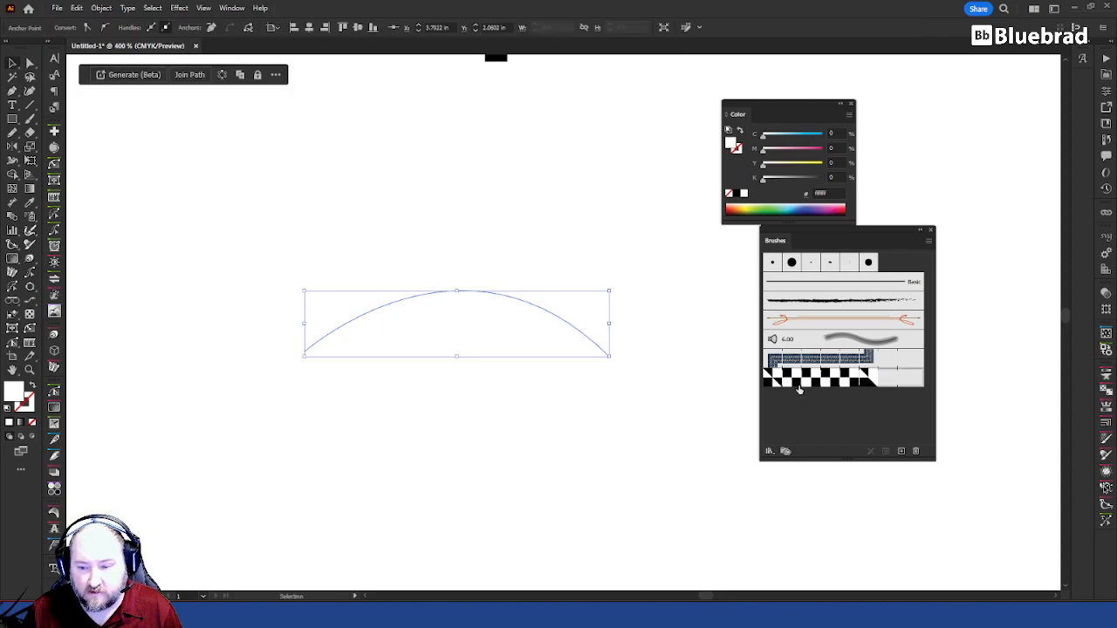
{"action": "left_click", "coordinate": [381, 452]}
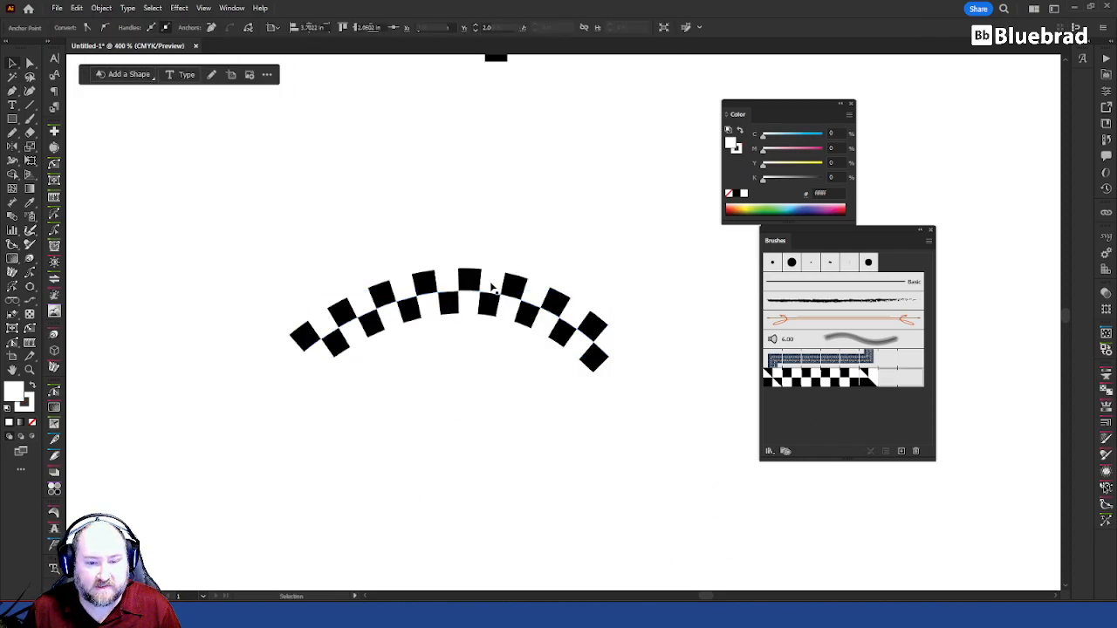
{"action": "key", "text": "a"}
{"action": "left_click", "coordinate": [553, 318]}
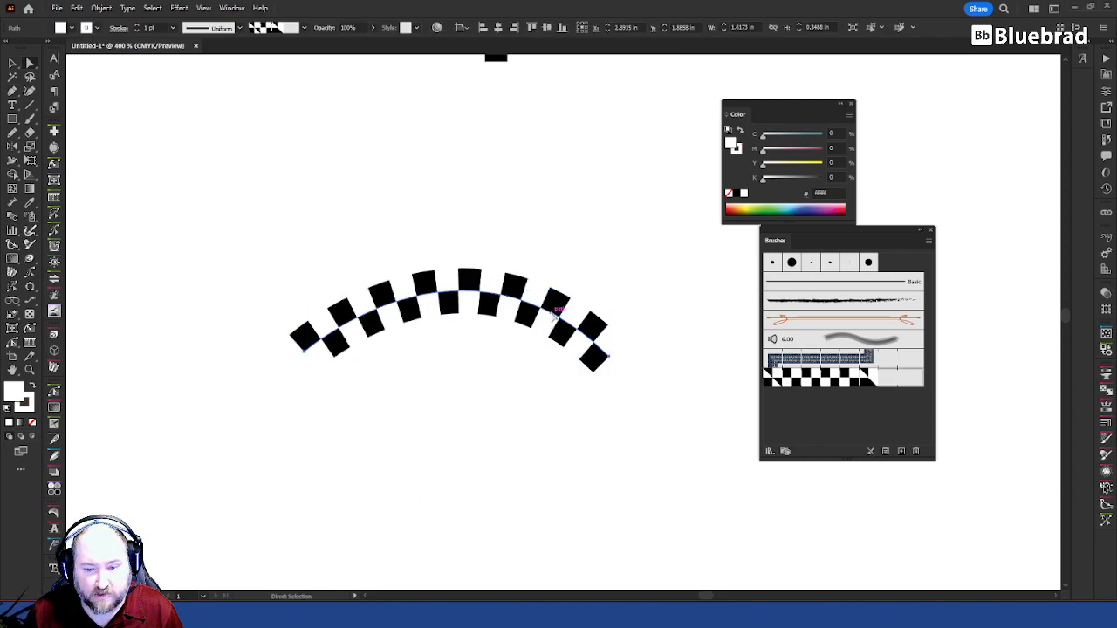
Step: Create a scatter brush from all four checkerboard squares, with its key color sampled from a black square
{"action": "left_click", "coordinate": [655, 366]}
{"action": "left_click_drag", "start_coordinate": [591, 187], "coordinate": [570, 376]}
{"action": "left_click_drag", "start_coordinate": [569, 326], "coordinate": [325, 133]}
{"action": "key", "text": "v"}
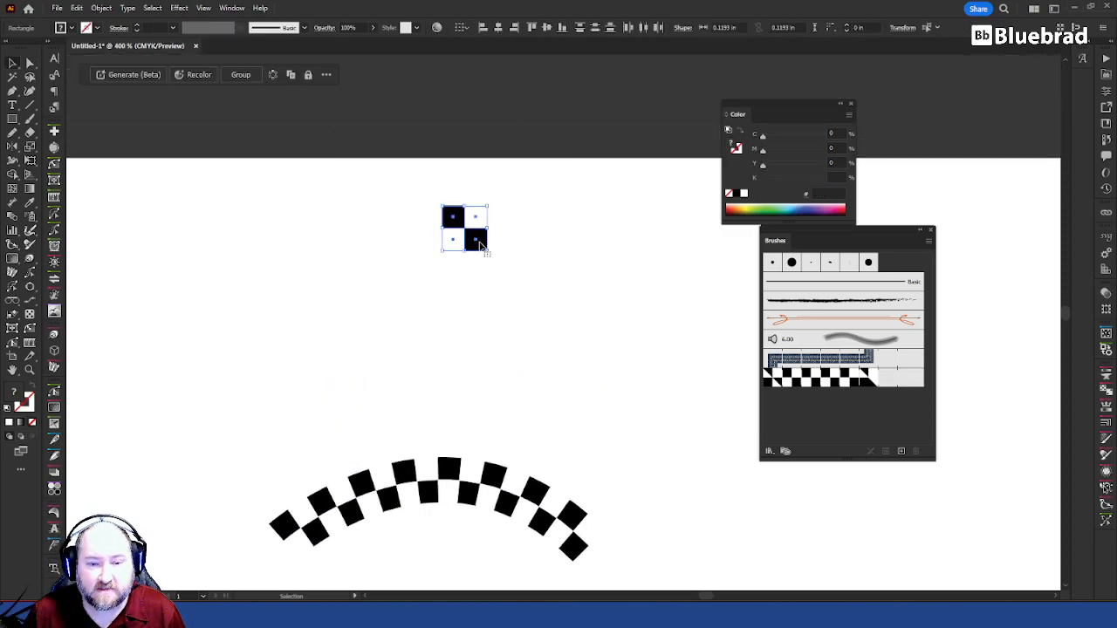
{"action": "left_click_drag", "start_coordinate": [476, 238], "coordinate": [855, 406]}
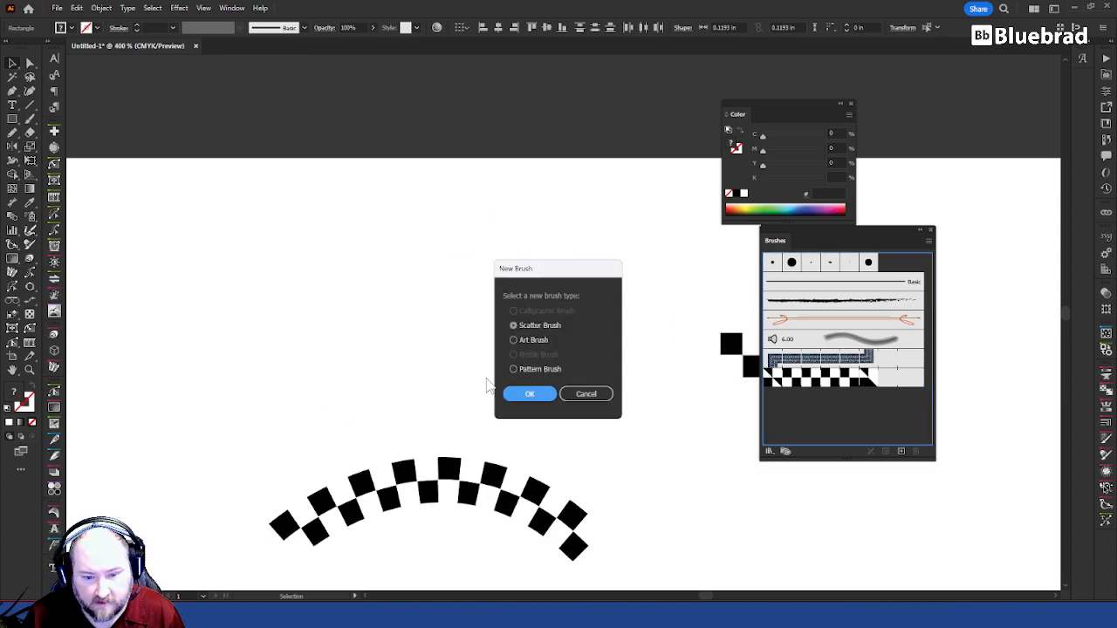
{"action": "left_click", "coordinate": [537, 339]}
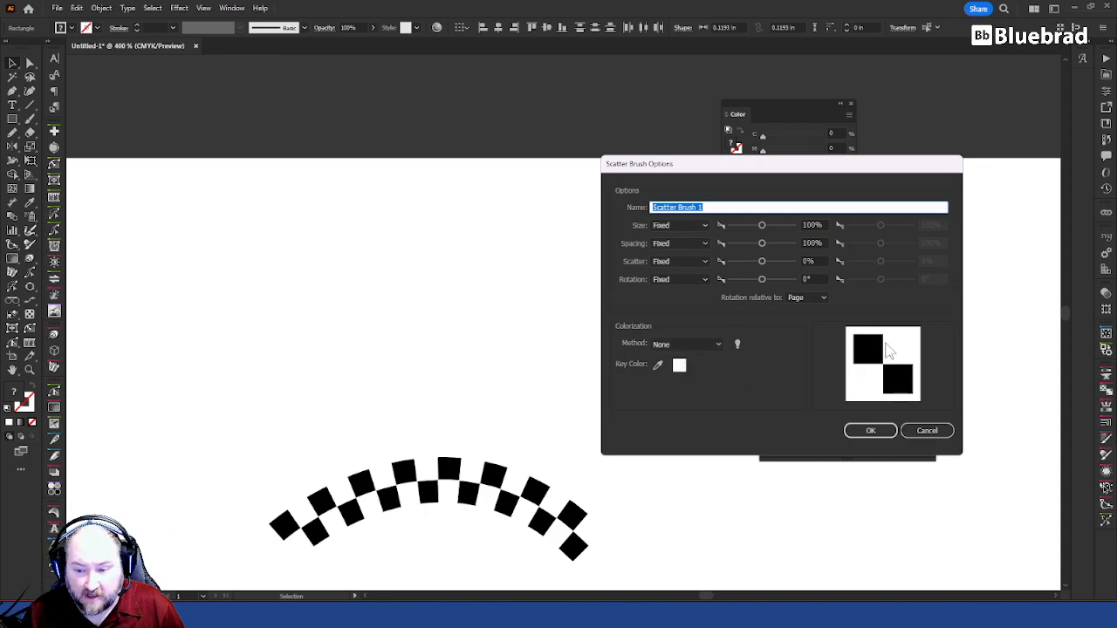
{"action": "left_click", "coordinate": [659, 367]}
{"action": "left_click", "coordinate": [866, 349]}
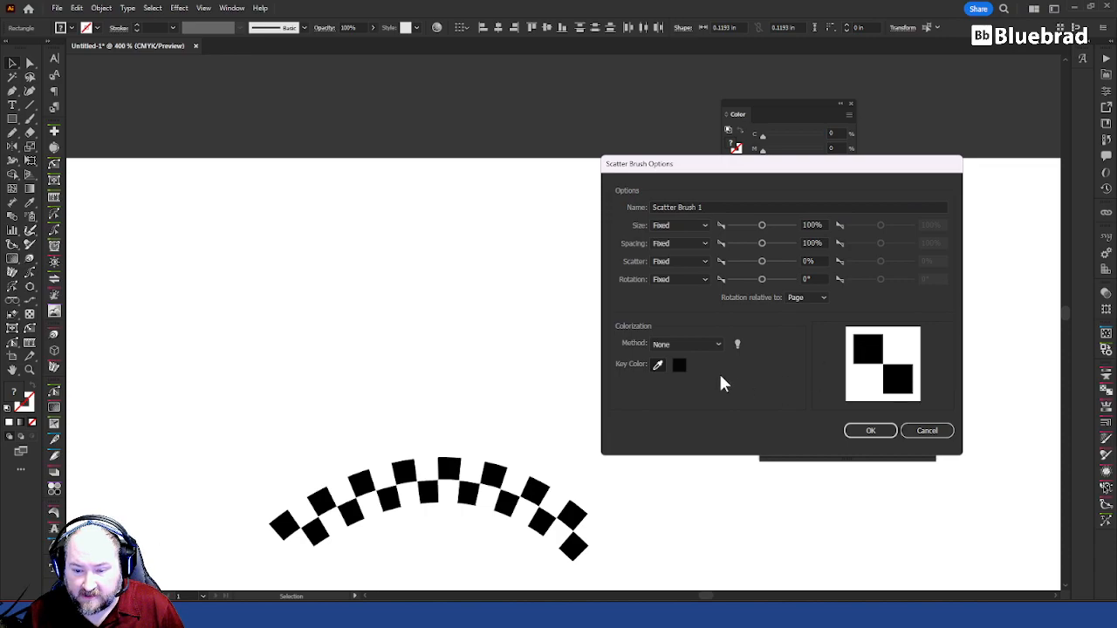
{"action": "left_click", "coordinate": [885, 432]}
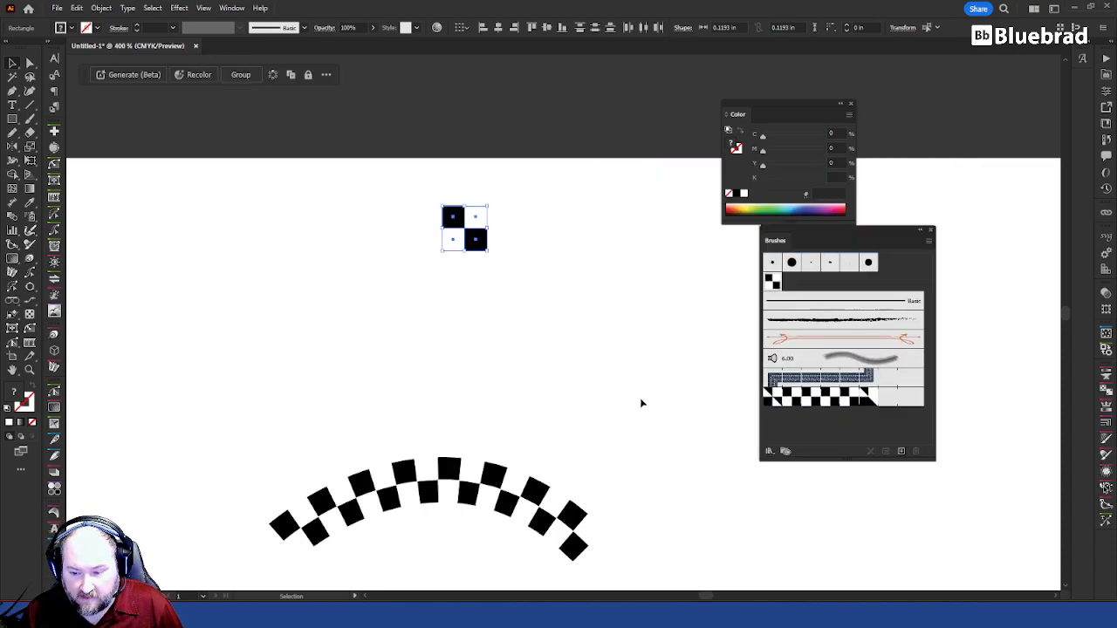
Step: Select only the two black squares, without the white ones, and create a new pattern brush from them
{"action": "left_click", "coordinate": [585, 314]}
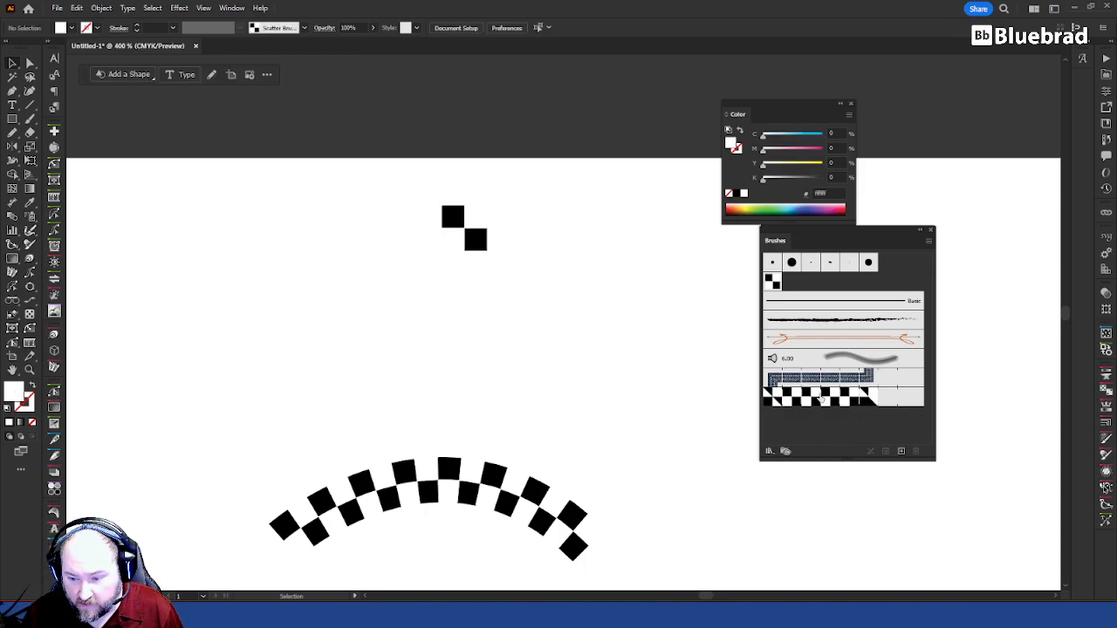
{"action": "left_click_drag", "start_coordinate": [586, 309], "coordinate": [430, 198]}
{"action": "left_click", "coordinate": [583, 244]}
{"action": "left_click", "coordinate": [479, 238]}
{"action": "left_click", "coordinate": [456, 217], "text": "shift"}
{"action": "left_click_drag", "start_coordinate": [455, 217], "coordinate": [880, 419]}
{"action": "left_click", "coordinate": [541, 369]}
{"action": "left_click", "coordinate": [533, 394]}
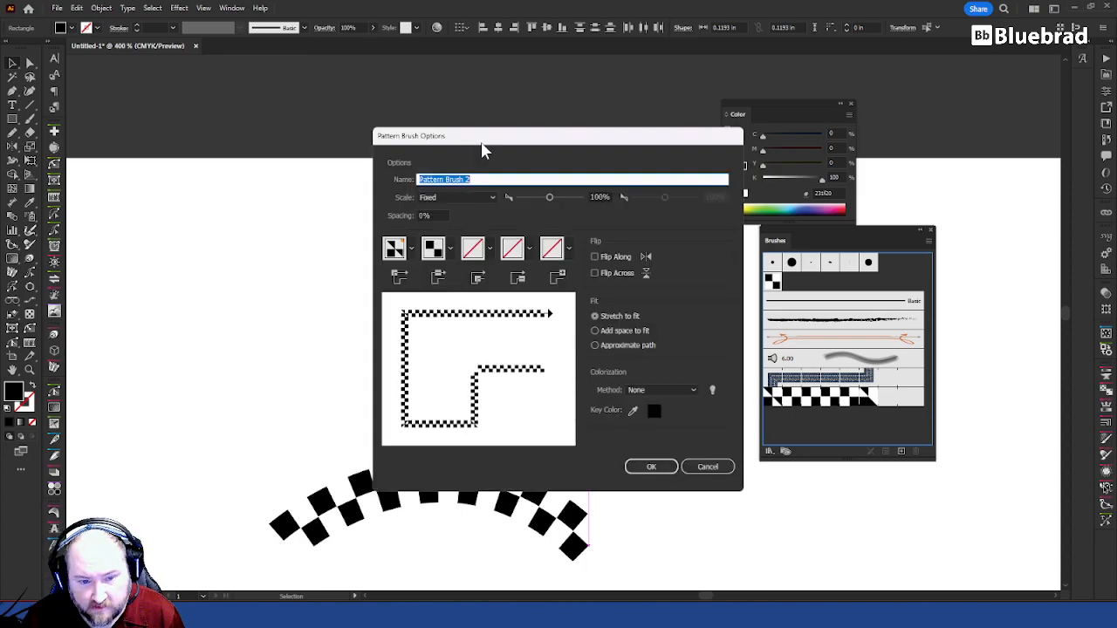
Step: Set the two-square brush's inner corner tile to Auto-Centered and accept the pattern brush options
{"action": "left_click", "coordinate": [489, 248]}
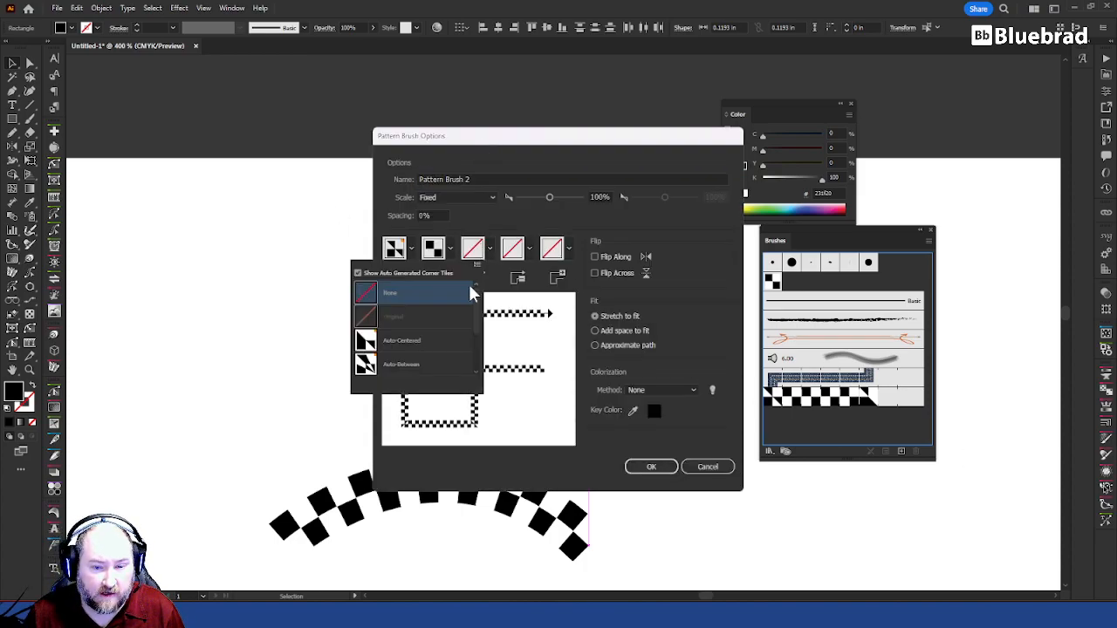
{"action": "left_click", "coordinate": [388, 360]}
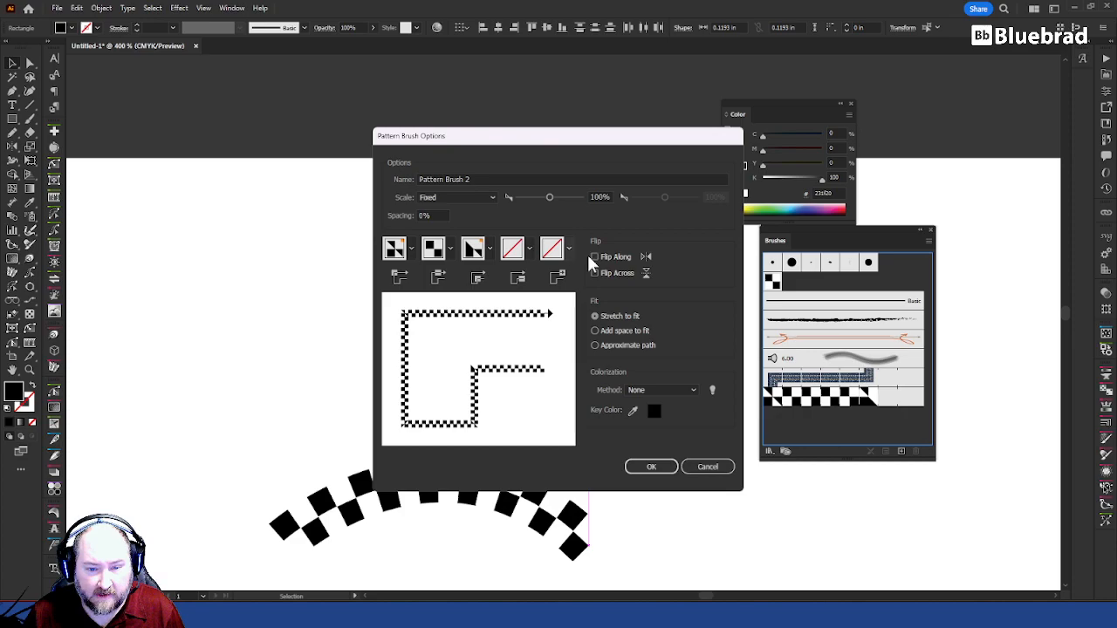
{"action": "left_click", "coordinate": [653, 467]}
{"action": "left_click", "coordinate": [595, 348]}
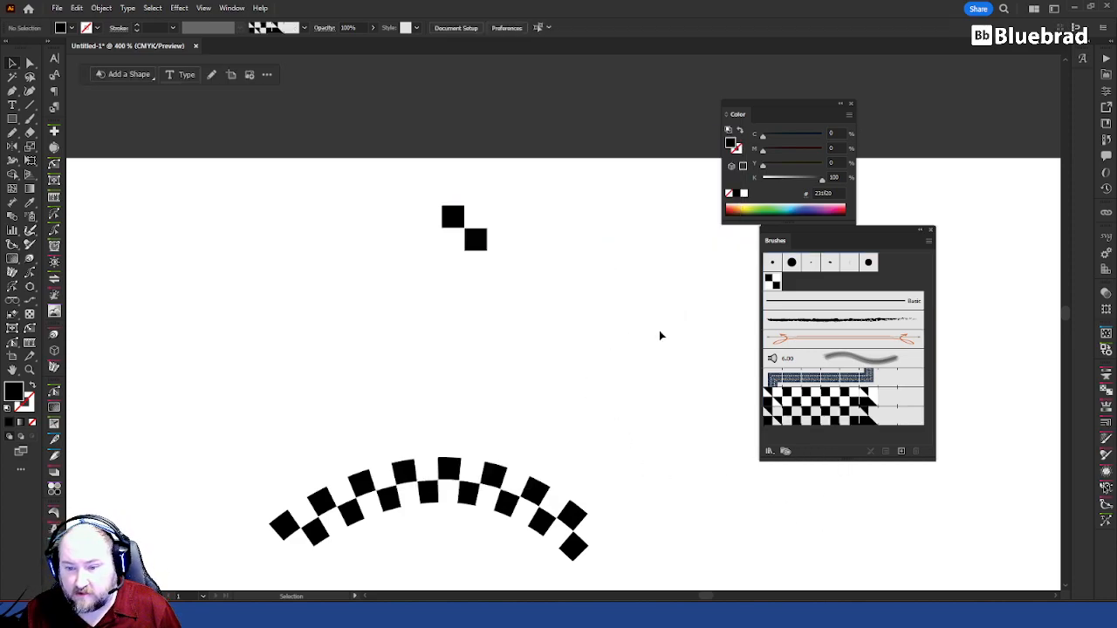
Step: Create a second scatter brush from only the two black squares, keeping its default options
{"action": "left_click", "coordinate": [477, 242]}
{"action": "left_click", "coordinate": [450, 217], "text": "shift"}
{"action": "left_click_drag", "start_coordinate": [479, 247], "coordinate": [782, 281]}
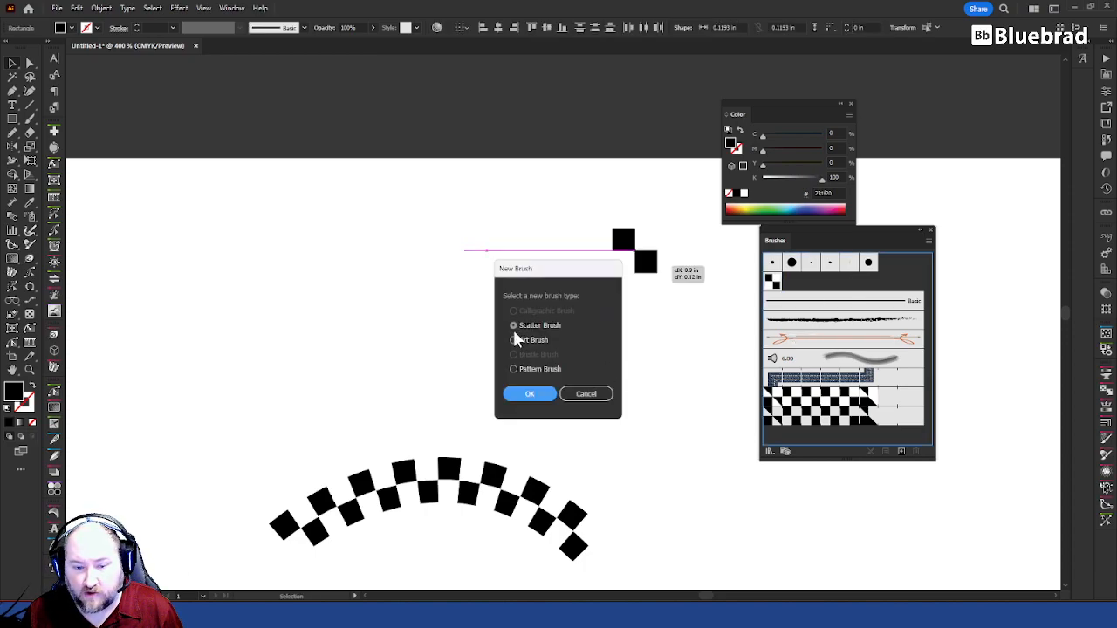
{"action": "left_click", "coordinate": [530, 394]}
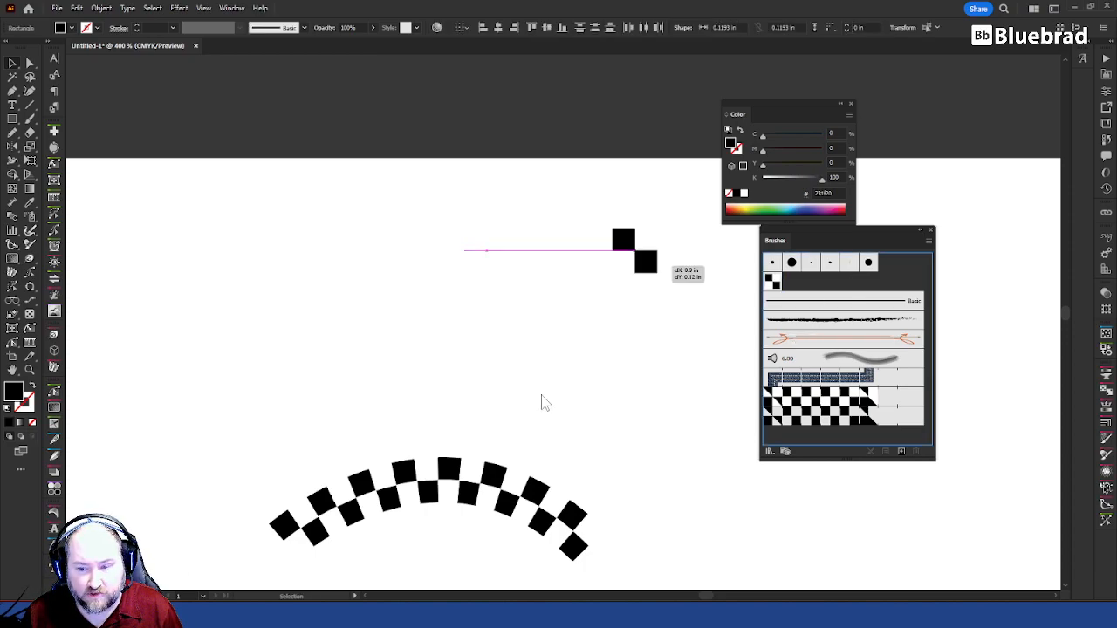
{"action": "left_click", "coordinate": [853, 432]}
{"action": "left_click", "coordinate": [431, 338]}
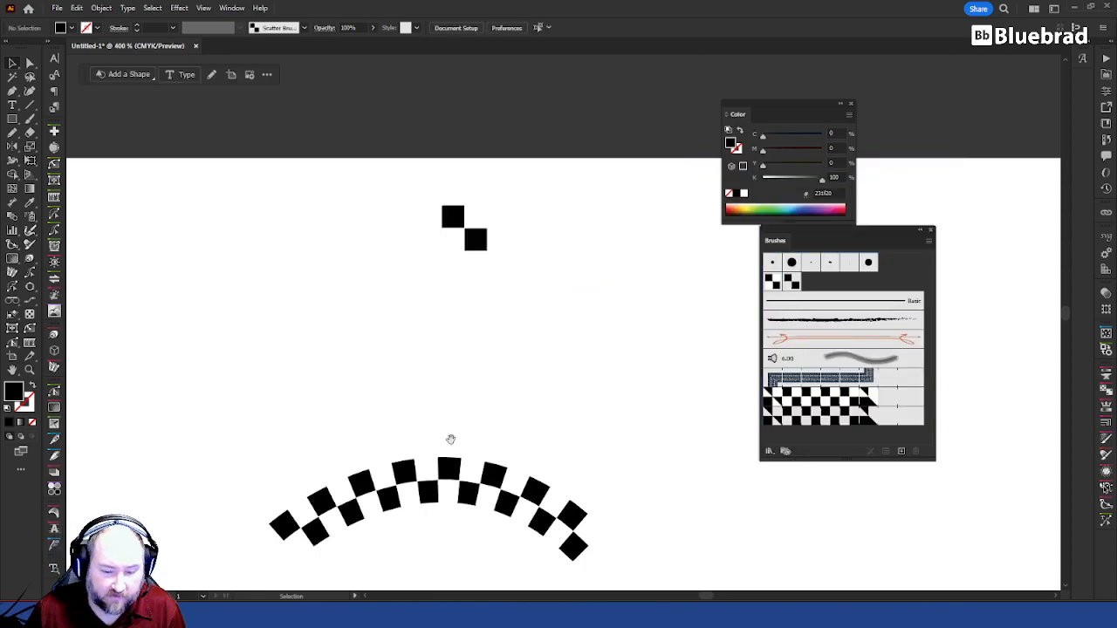
Step: Rename the first checkerboard pattern brush, made from all four squares, with a short abbreviation
{"action": "left_click_drag", "start_coordinate": [448, 439], "coordinate": [468, 340]}
{"action": "left_click", "coordinate": [852, 401]}
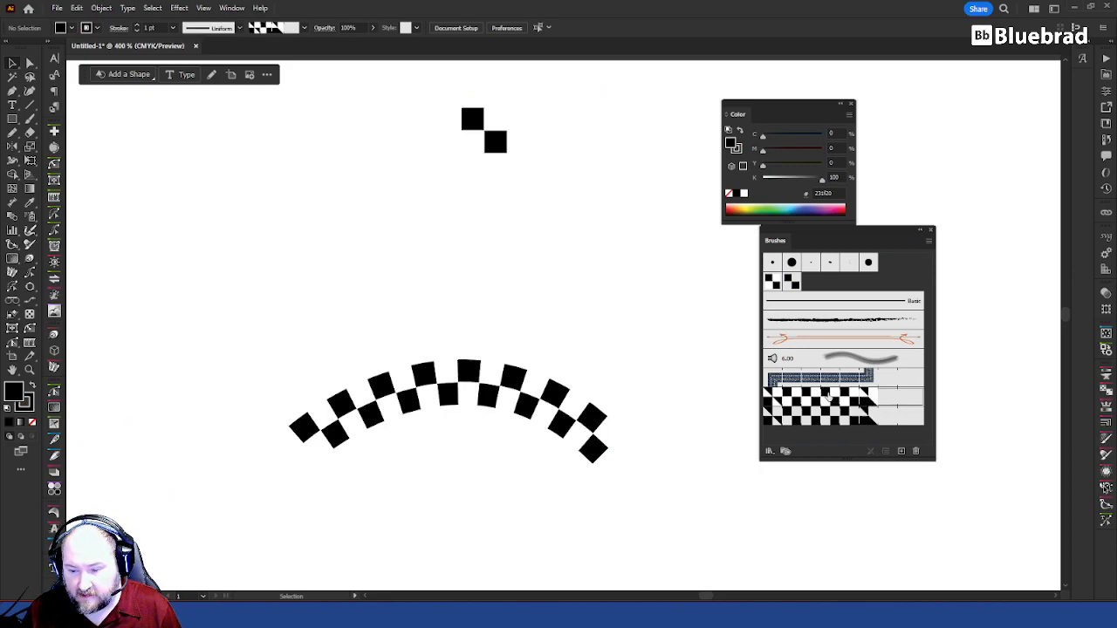
{"action": "double_click", "coordinate": [828, 394]}
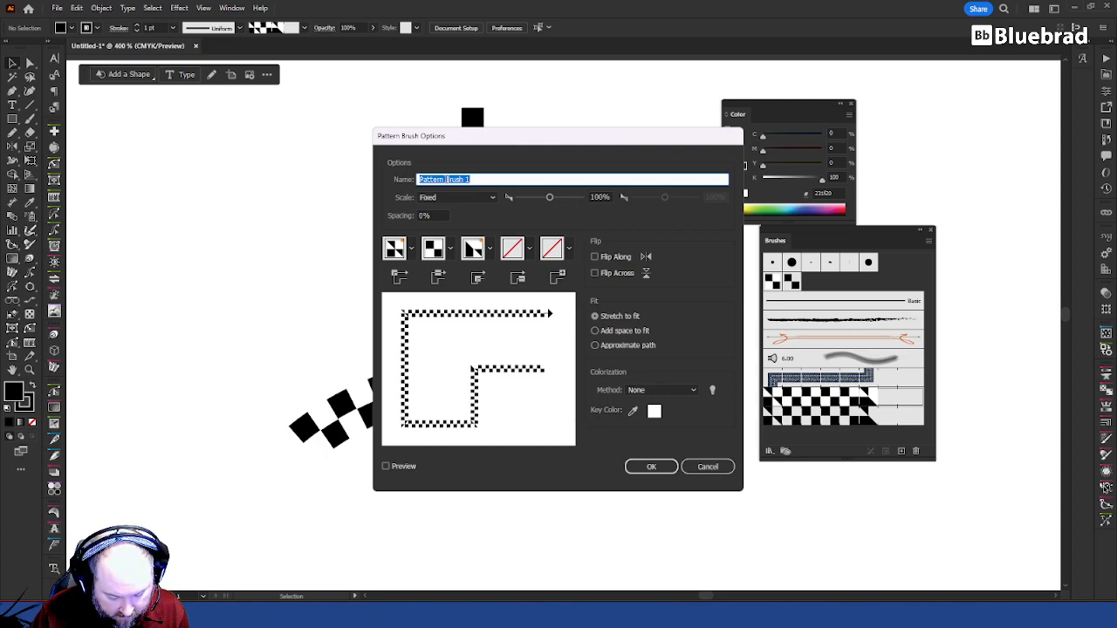
{"action": "type", "text": "cBW"}
{"action": "key", "text": "Return"}
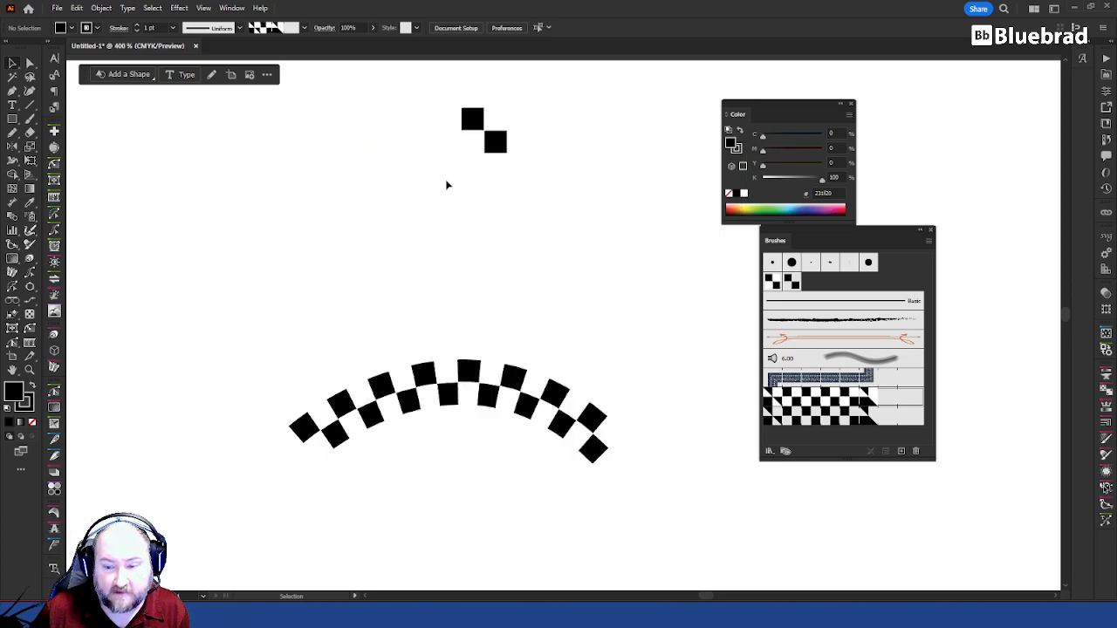
Step: Rename the second pattern brush, made from only the two black squares, as CBT
{"action": "double_click", "coordinate": [859, 421]}
{"action": "type", "text": "c"}
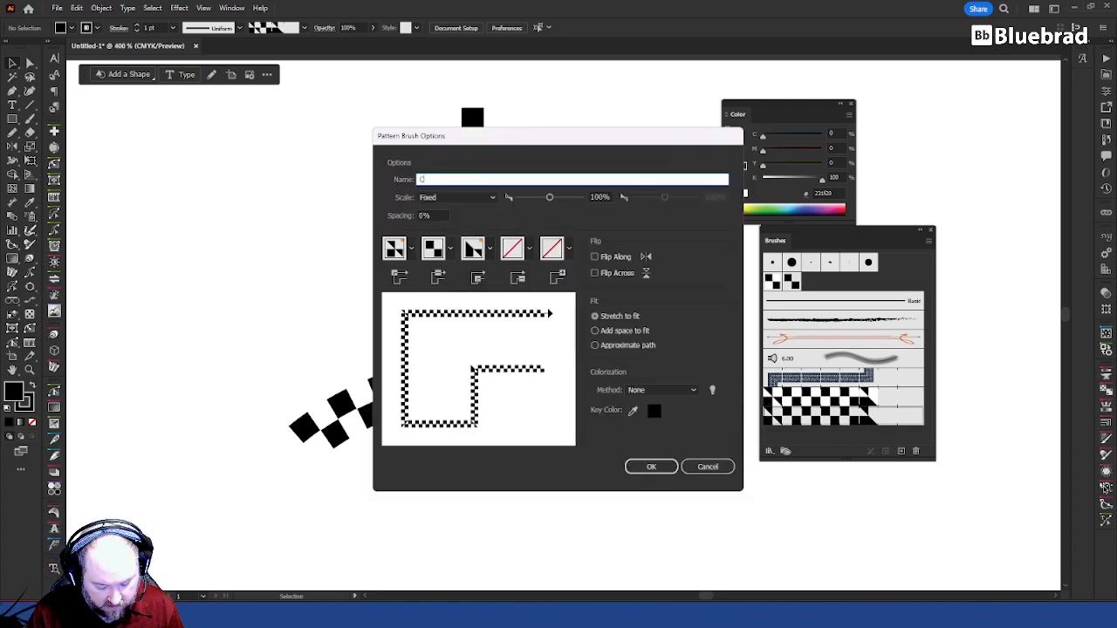
{"action": "type", "text": "BT"}
{"action": "key", "text": "Return"}
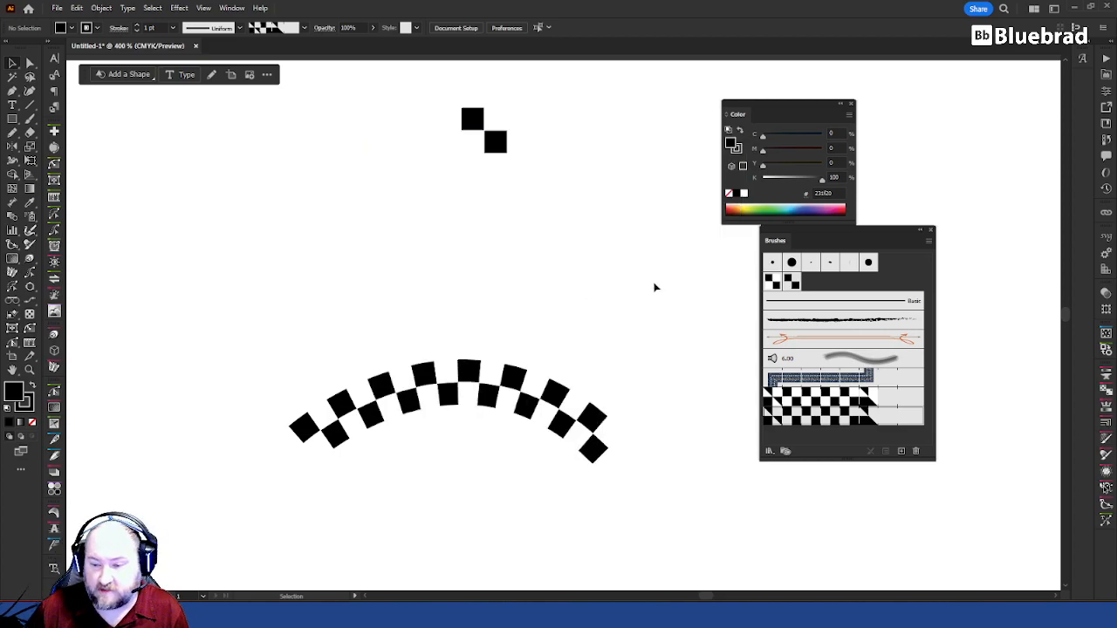
Step: Rename the first scatter brush, made from all four squares, as SBCBW
{"action": "left_click", "coordinate": [772, 282]}
{"action": "double_click", "coordinate": [772, 282]}
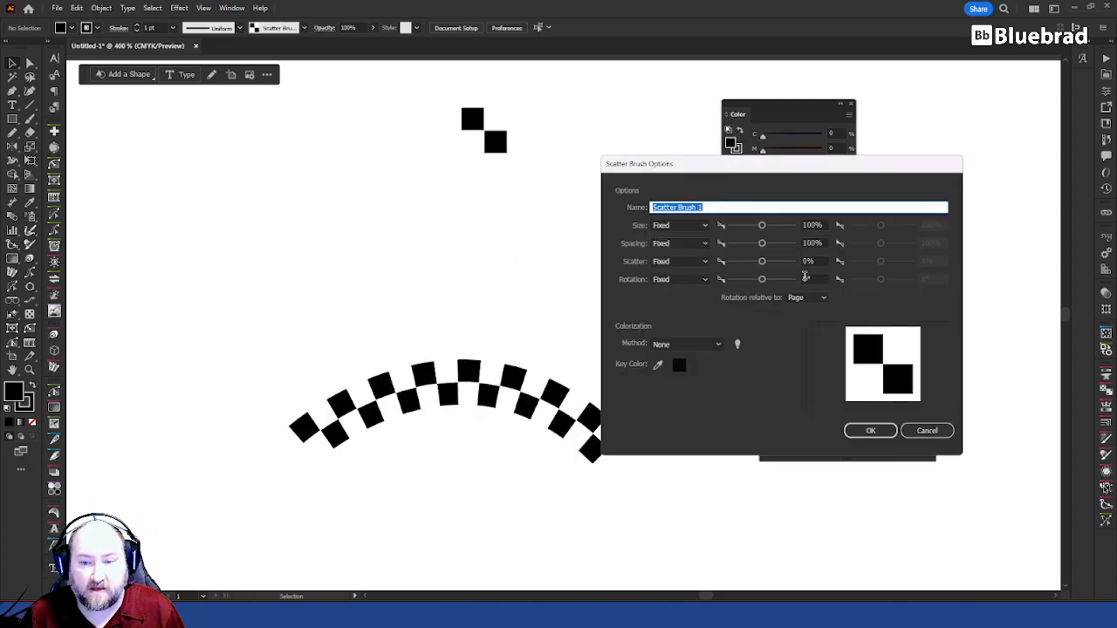
{"action": "type", "text": "SBCB"}
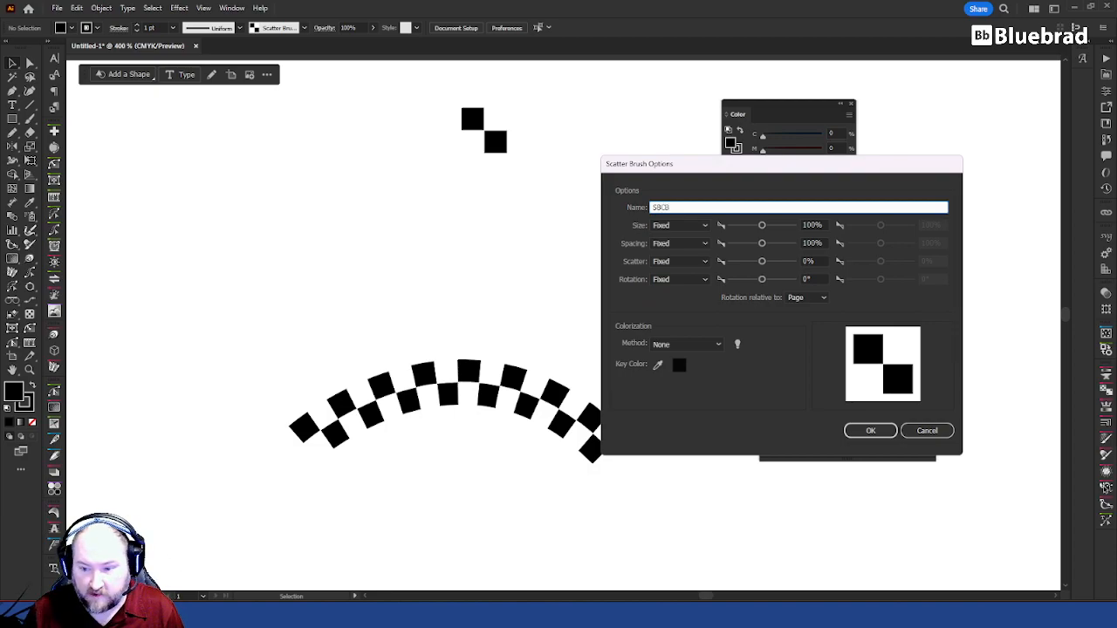
{"action": "type", "text": "T"}
{"action": "left_click", "coordinate": [874, 431]}
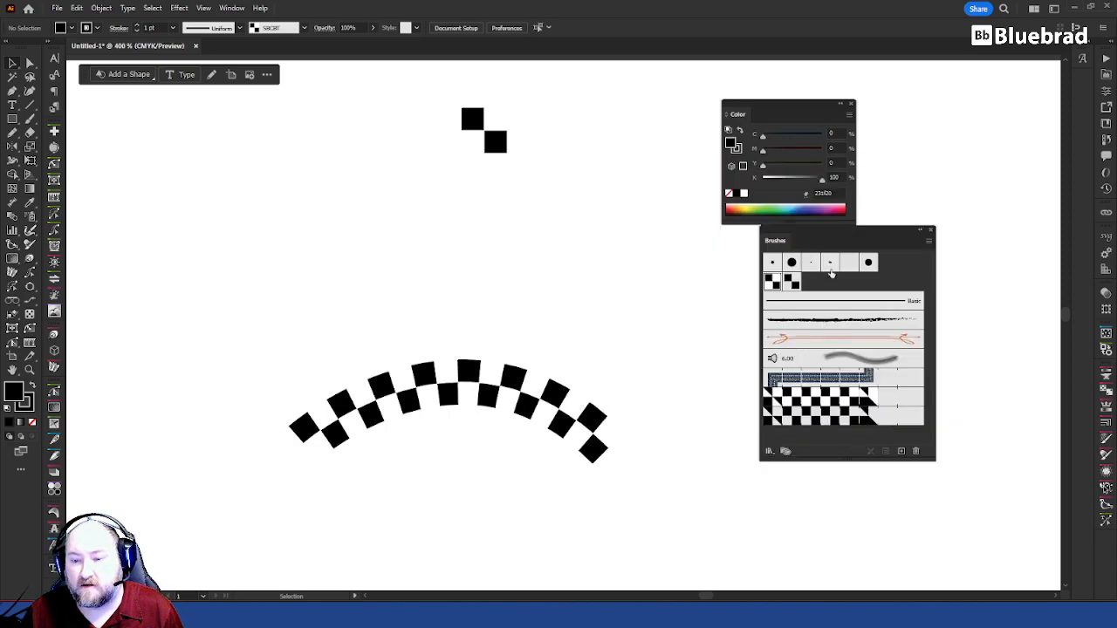
{"action": "double_click", "coordinate": [776, 285]}
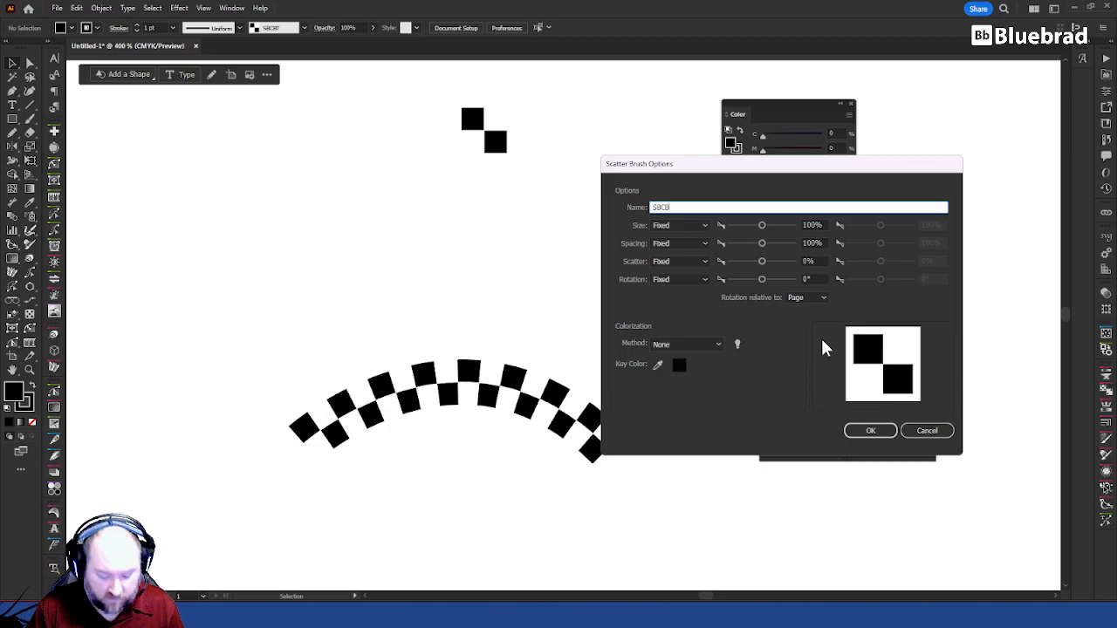
{"action": "left_click", "coordinate": [871, 430]}
Step: Rename the second scatter brush, made from only the two black squares, as CBCBT
{"action": "double_click", "coordinate": [793, 283]}
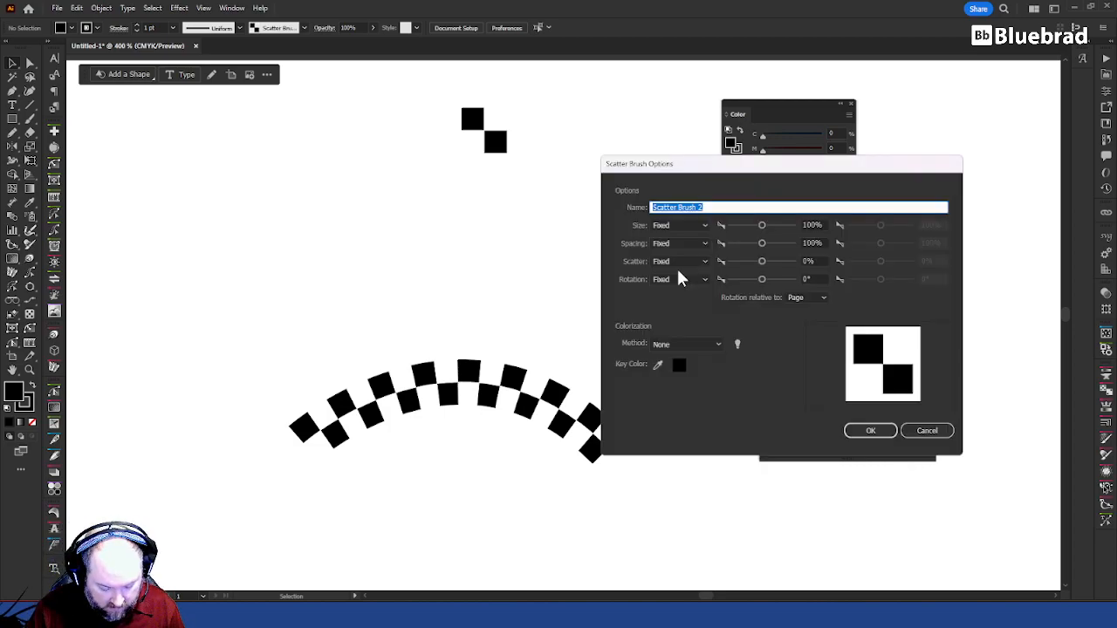
{"action": "type", "text": "CBCB"}
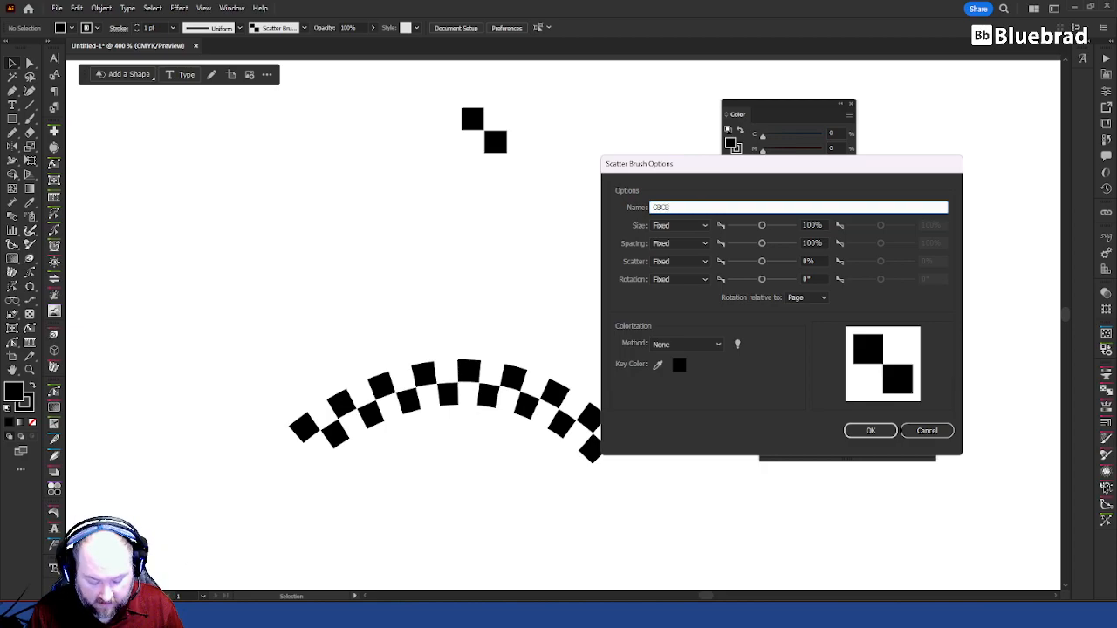
{"action": "type", "text": "T"}
{"action": "left_click", "coordinate": [879, 434]}
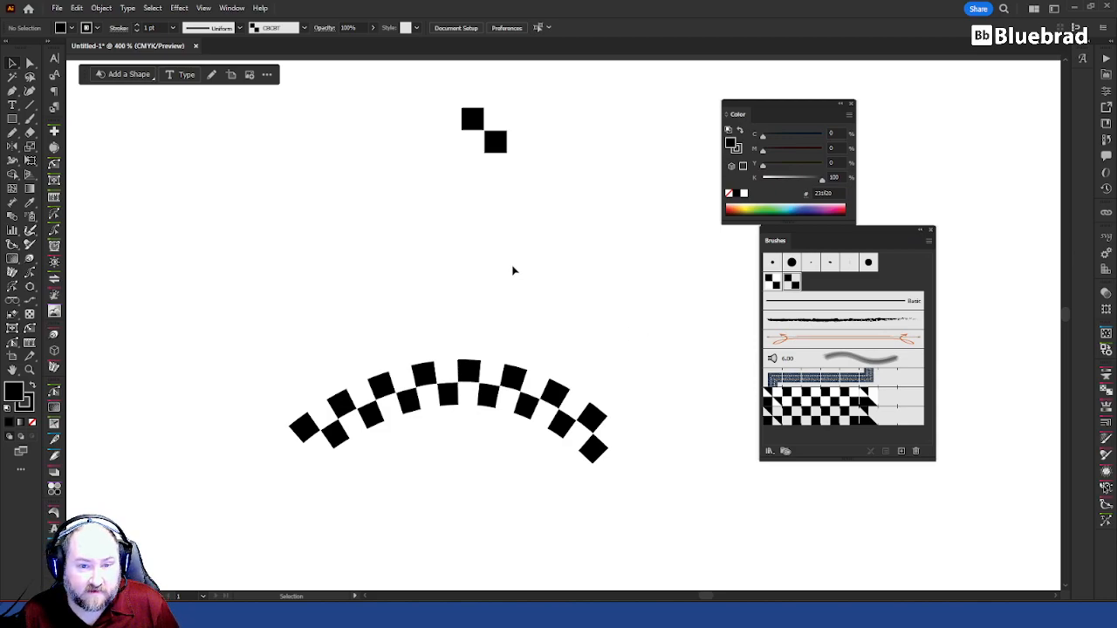
Step: Place a copy of the checkered arch directly above the original and apply the SBCBW scatter brush to it
{"action": "left_click_drag", "start_coordinate": [449, 395], "coordinate": [451, 259]}
{"action": "left_click", "coordinate": [772, 285]}
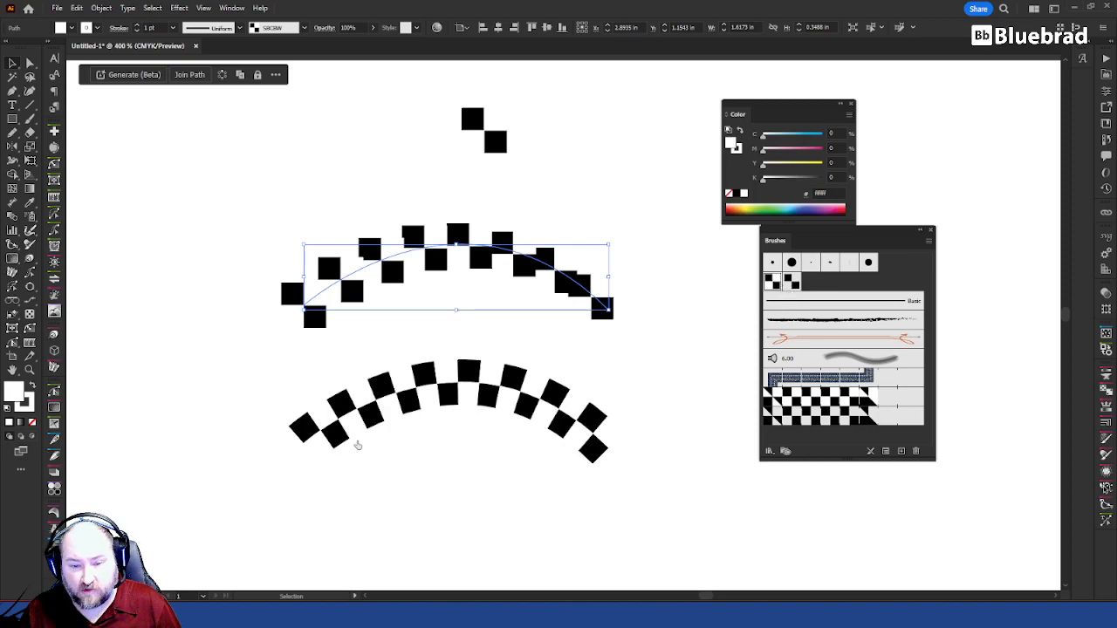
Step: Set the SBCBW scatter brush's colorization method to Tints and Shades and its rotation relative to Path
{"action": "double_click", "coordinate": [777, 283]}
{"action": "left_click", "coordinate": [685, 344]}
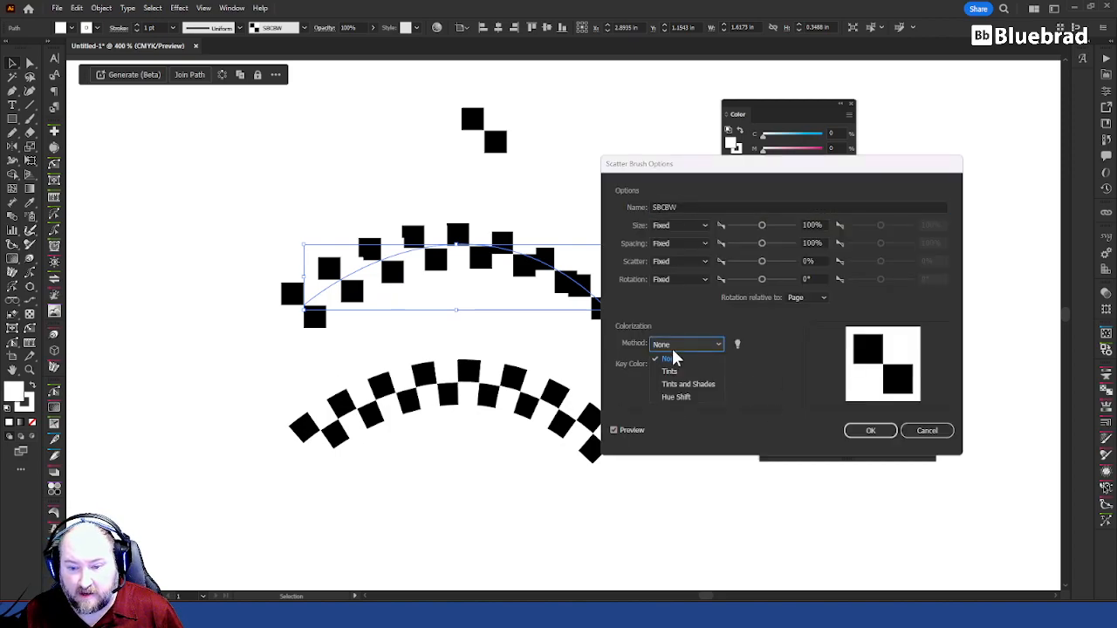
{"action": "left_click", "coordinate": [661, 367]}
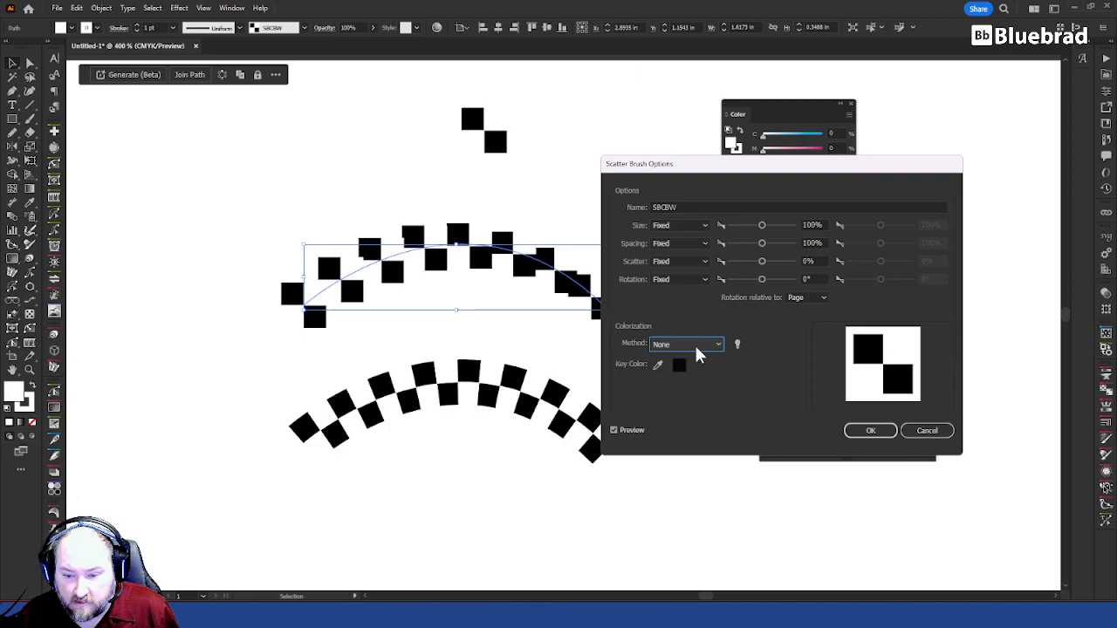
{"action": "left_click", "coordinate": [699, 344]}
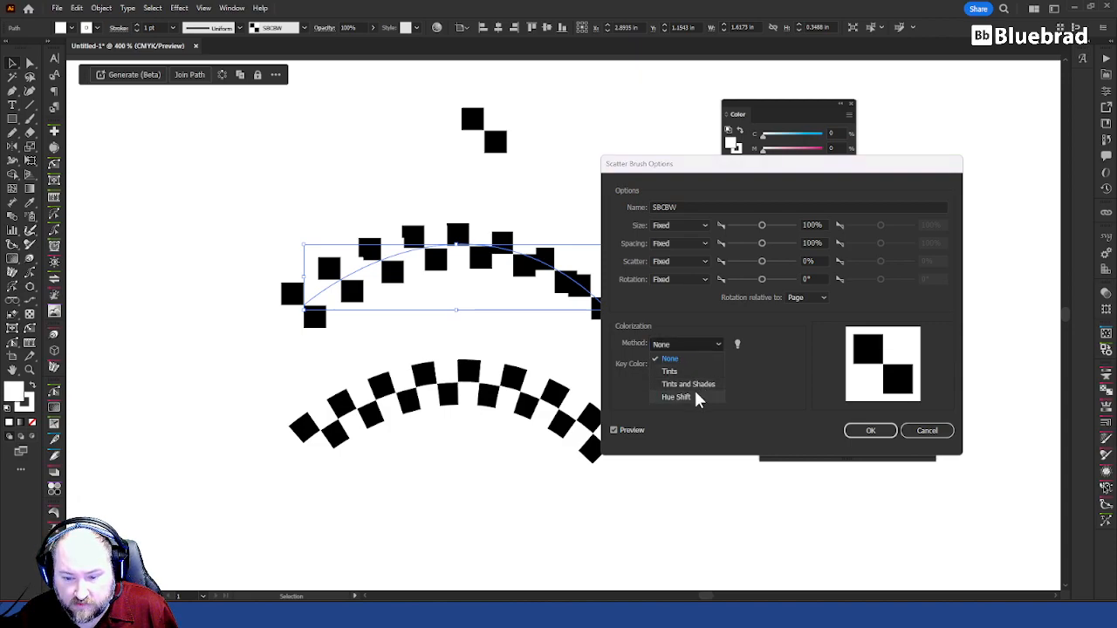
{"action": "left_click", "coordinate": [698, 385]}
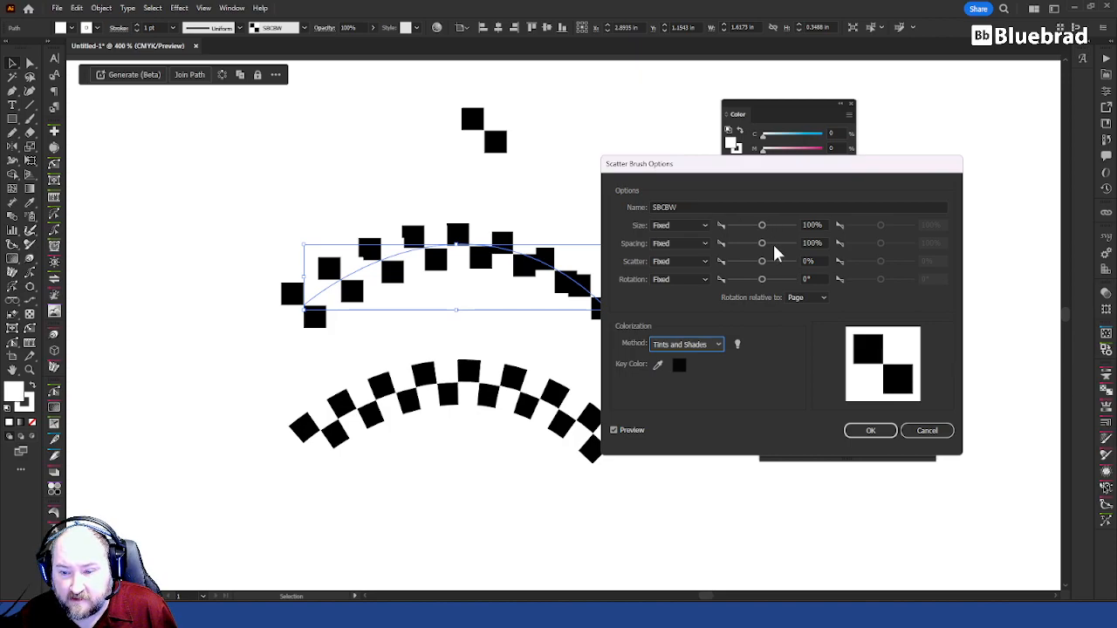
{"action": "left_click", "coordinate": [820, 299]}
{"action": "left_click", "coordinate": [809, 322]}
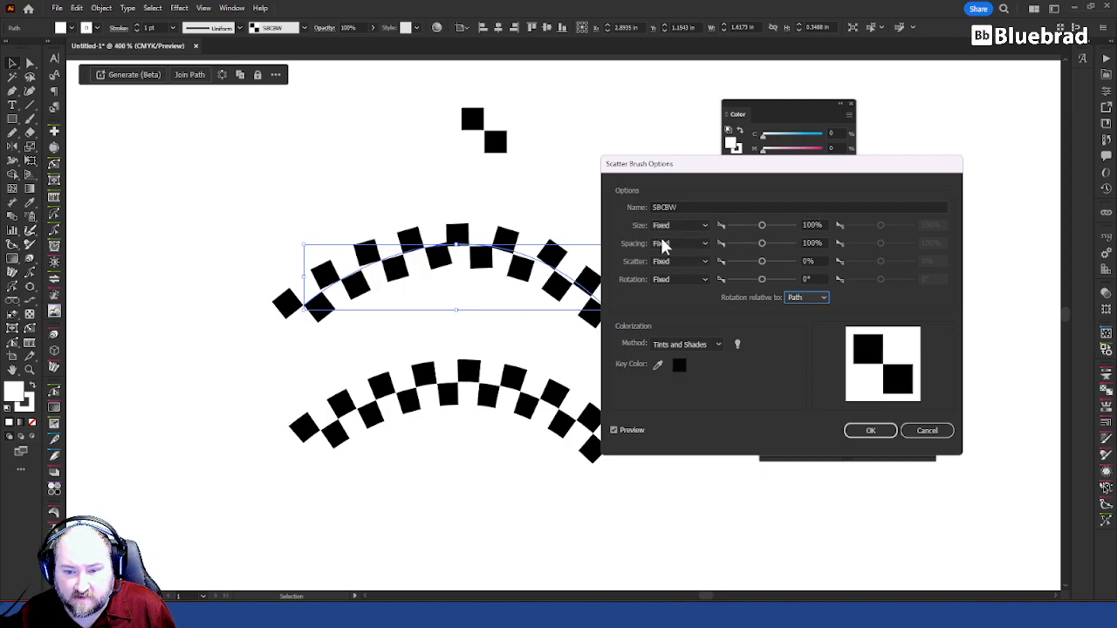
Step: Set the SBCBW brush's size, spacing, scatter and rotation to Random
{"action": "left_click", "coordinate": [682, 224]}
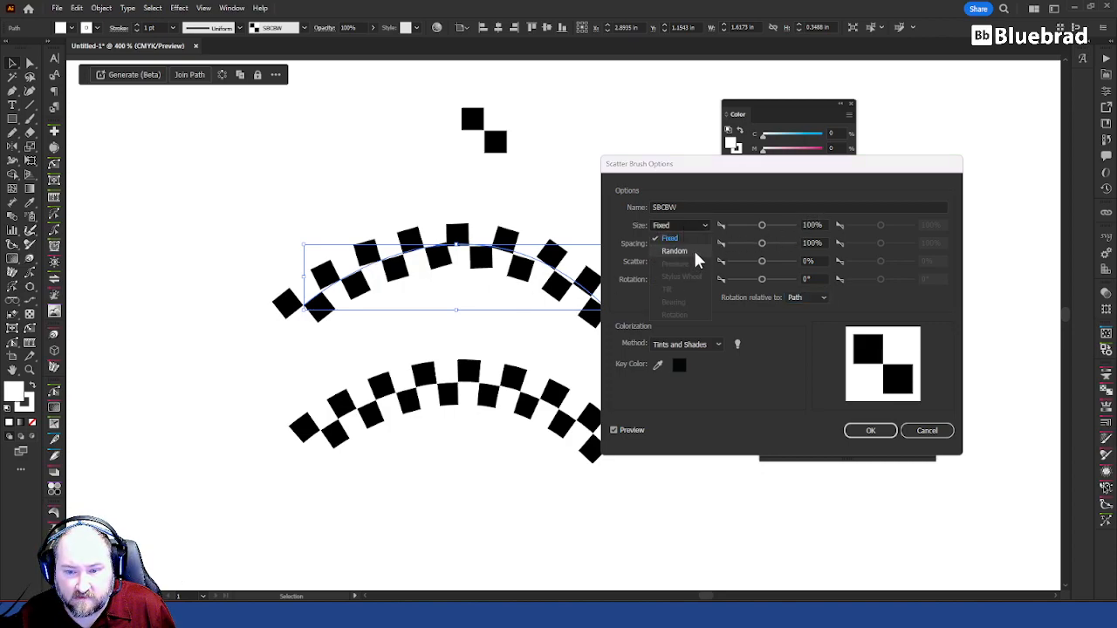
{"action": "left_click", "coordinate": [695, 255]}
{"action": "left_click", "coordinate": [686, 242]}
{"action": "left_click", "coordinate": [684, 268]}
{"action": "left_click", "coordinate": [678, 260]}
{"action": "left_click", "coordinate": [674, 287]}
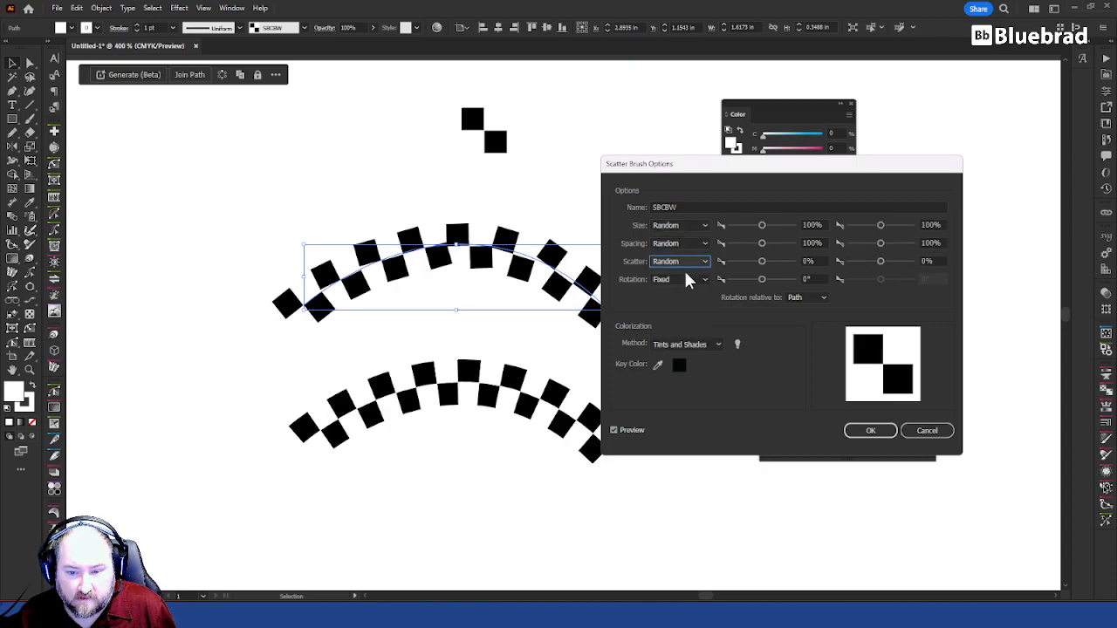
{"action": "left_click", "coordinate": [684, 274]}
{"action": "left_click", "coordinate": [683, 306]}
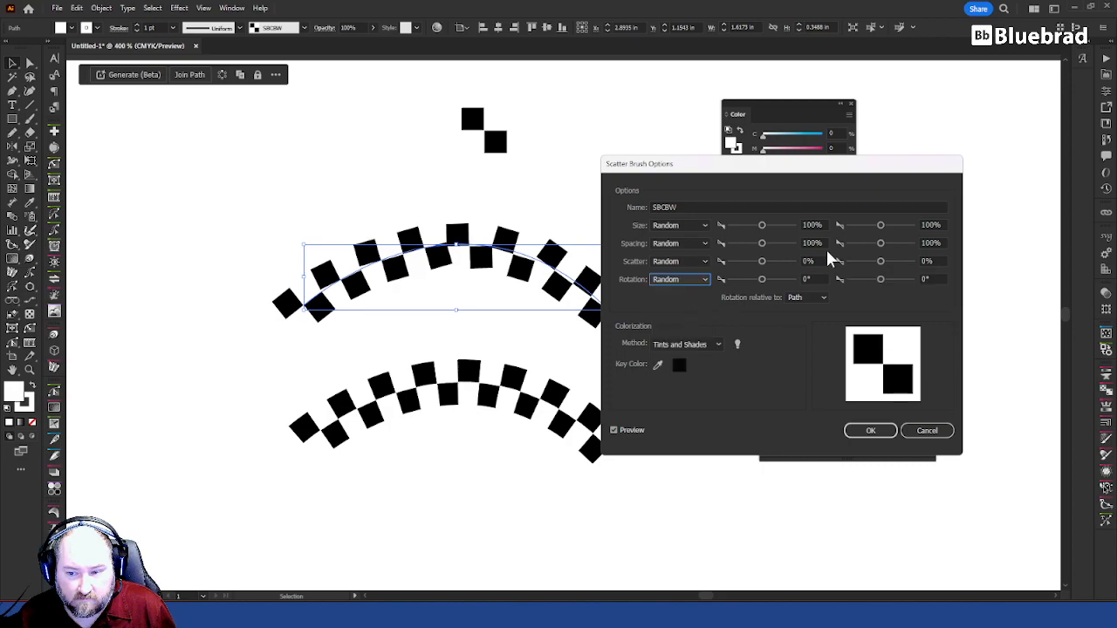
Step: Try other values for the brush's first size limit, return it to 100%, and apply the brush changes to the existing strokes
{"action": "left_click_drag", "start_coordinate": [815, 167], "coordinate": [872, 204]}
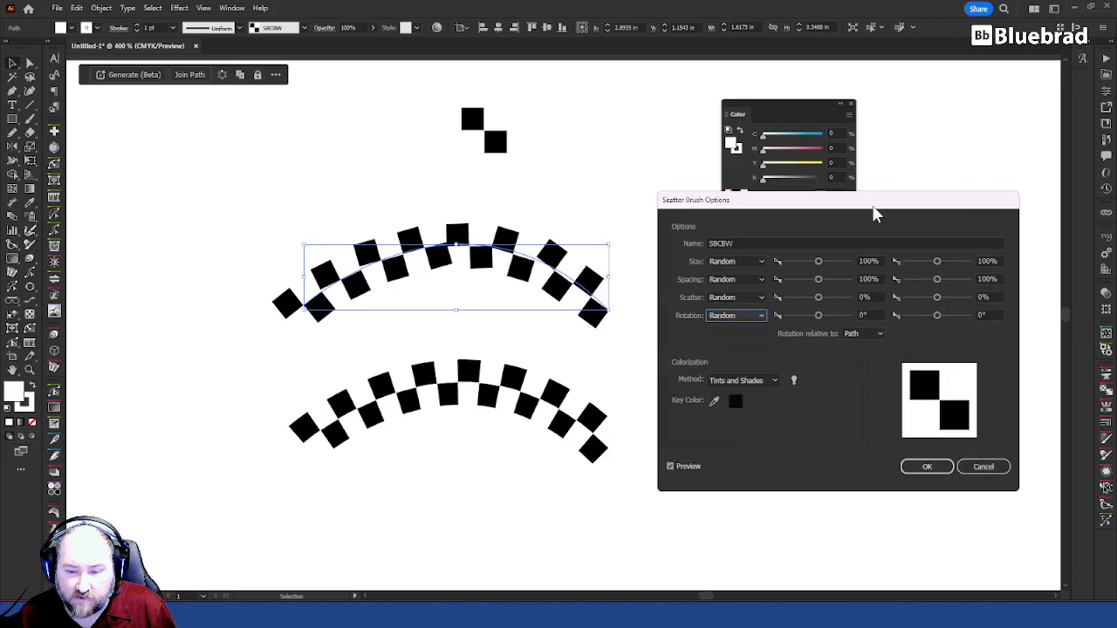
{"action": "left_click", "coordinate": [873, 262]}
{"action": "scroll", "coordinate": [877, 261], "scroll_direction": "up", "scroll_amount": 5}
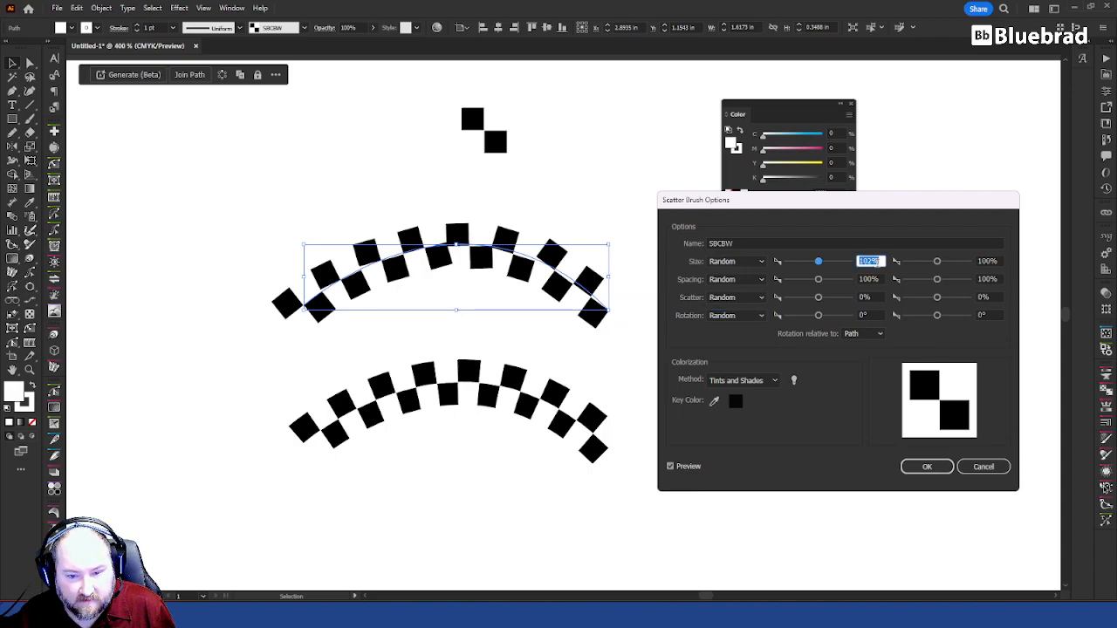
{"action": "scroll", "coordinate": [877, 262], "scroll_direction": "down", "scroll_amount": 13}
{"action": "scroll", "coordinate": [877, 262], "scroll_direction": "up", "scroll_amount": 1}
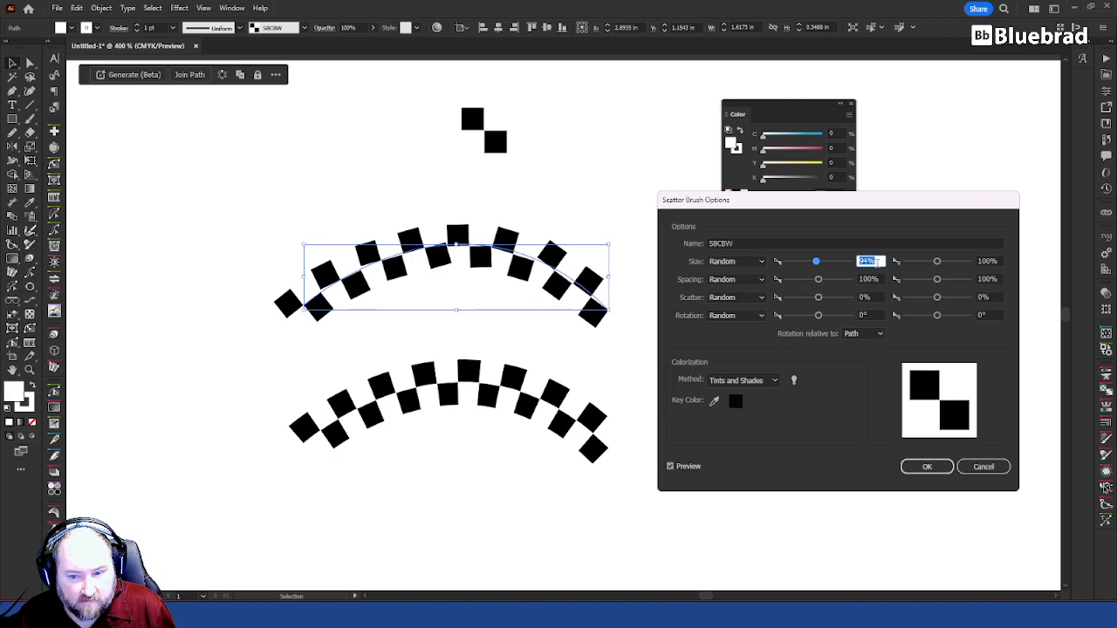
{"action": "type", "text": "100"}
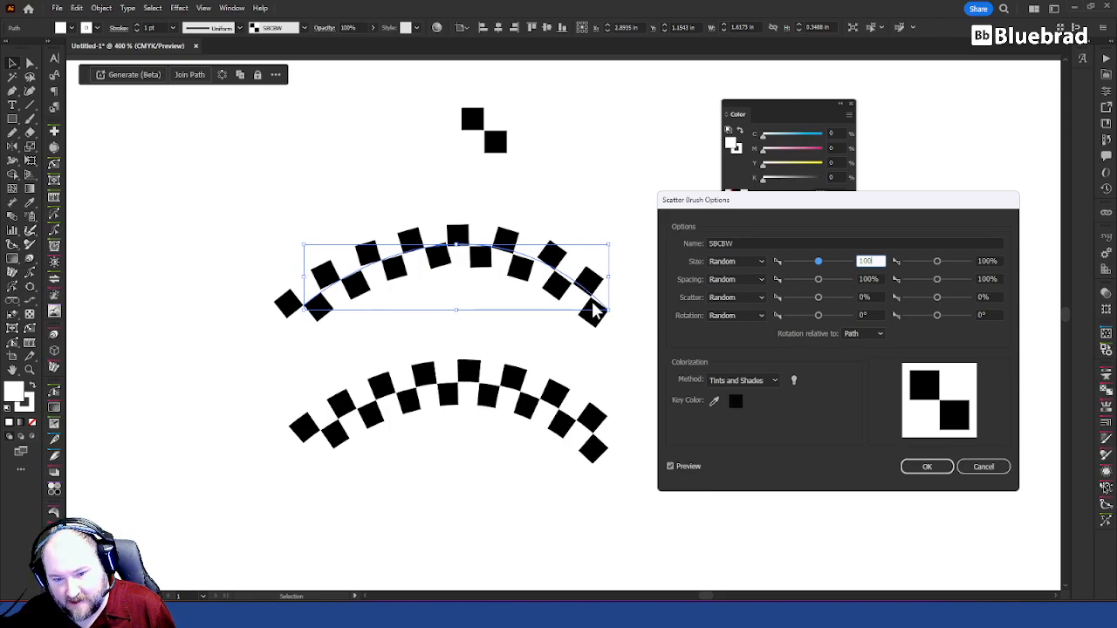
{"action": "left_click", "coordinate": [926, 466]}
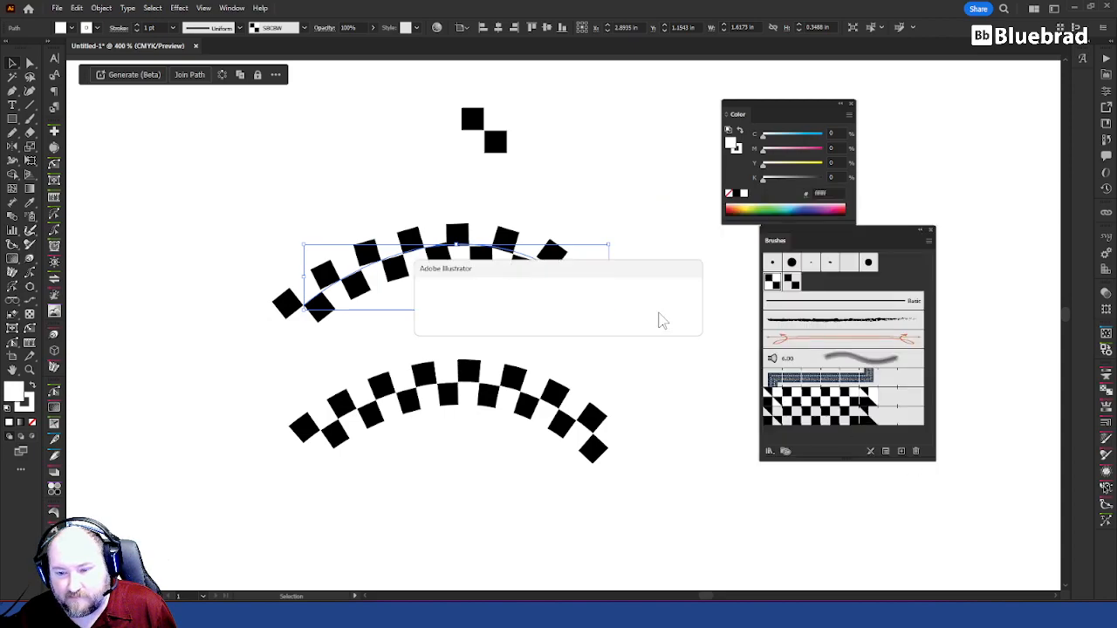
{"action": "left_click", "coordinate": [545, 321]}
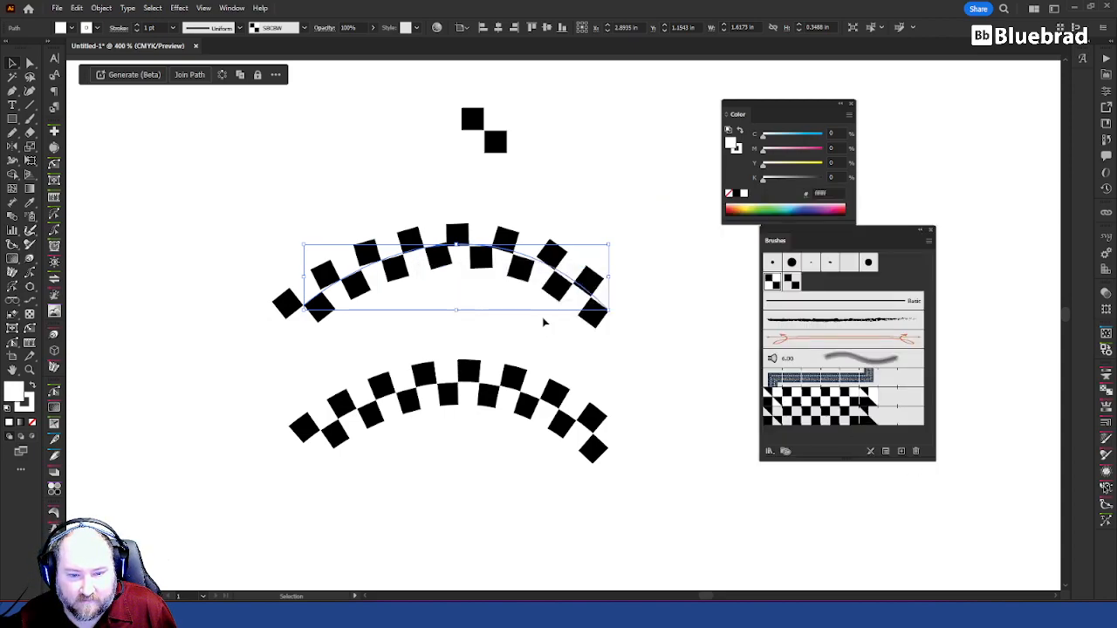
Step: Stretch the upper checkered arch by moving its right end point outward to the right and slightly down
{"action": "left_click", "coordinate": [673, 303]}
{"action": "key", "text": "a"}
{"action": "mouse_move", "coordinate": [611, 316]}
{"action": "left_mouse_down"}
{"action": "mouse_move", "coordinate": [687, 305]}
{"action": "mouse_move", "coordinate": [663, 249]}
{"action": "mouse_move", "coordinate": [549, 364]}
{"action": "mouse_move", "coordinate": [444, 341]}
{"action": "mouse_move", "coordinate": [399, 299]}
{"action": "mouse_move", "coordinate": [449, 270]}
{"action": "mouse_move", "coordinate": [529, 276]}
{"action": "mouse_move", "coordinate": [715, 332]}
{"action": "mouse_move", "coordinate": [698, 332]}
{"action": "left_mouse_up"}
{"action": "key", "text": "v"}
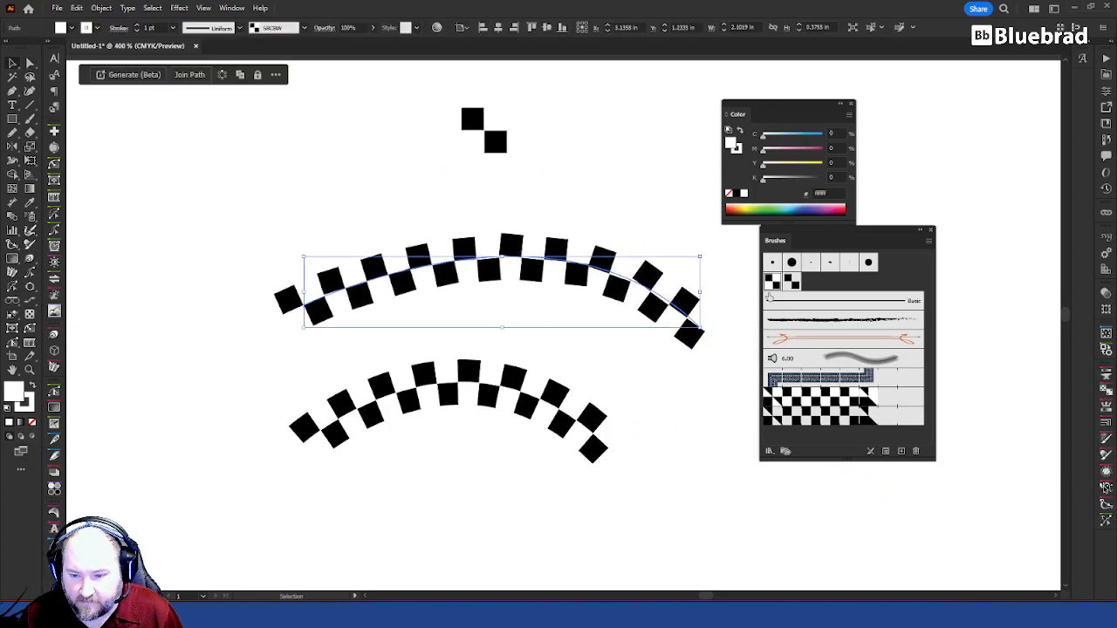
Step: Apply the CBCBT scatter brush to the upper arch, with rotation relative to Path, updating the existing strokes
{"action": "double_click", "coordinate": [794, 281]}
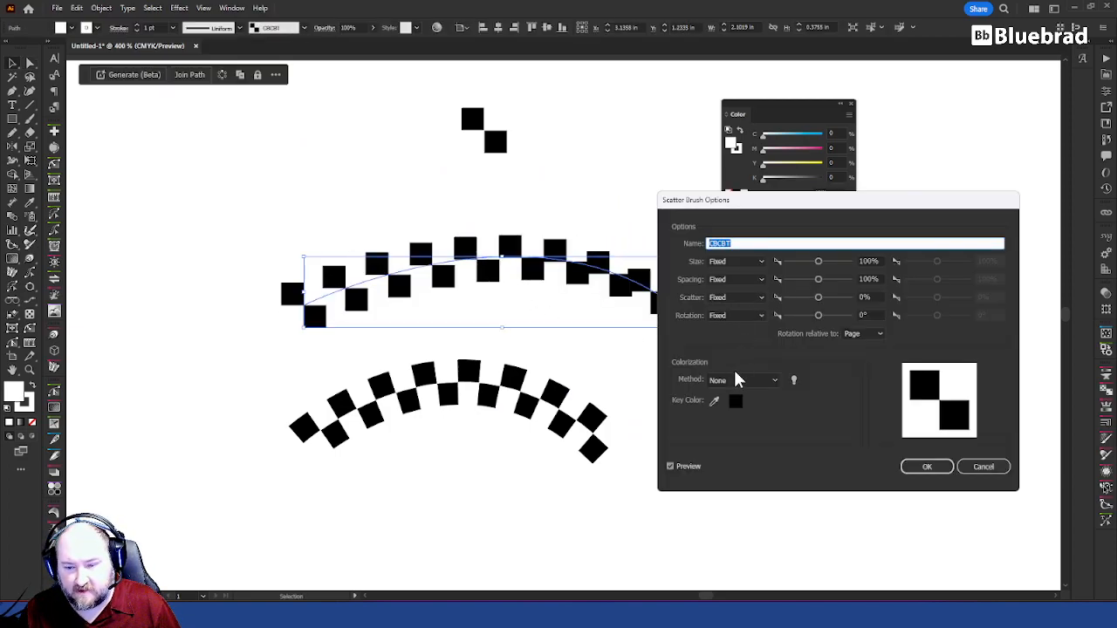
{"action": "left_click", "coordinate": [862, 334]}
{"action": "left_click", "coordinate": [860, 349]}
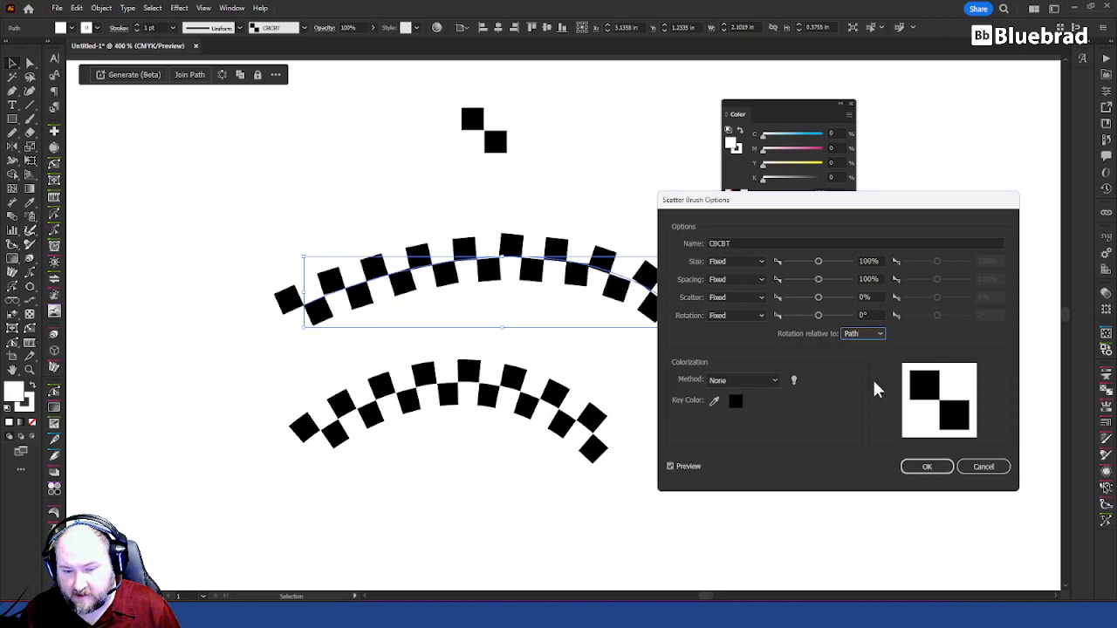
{"action": "left_click", "coordinate": [927, 467]}
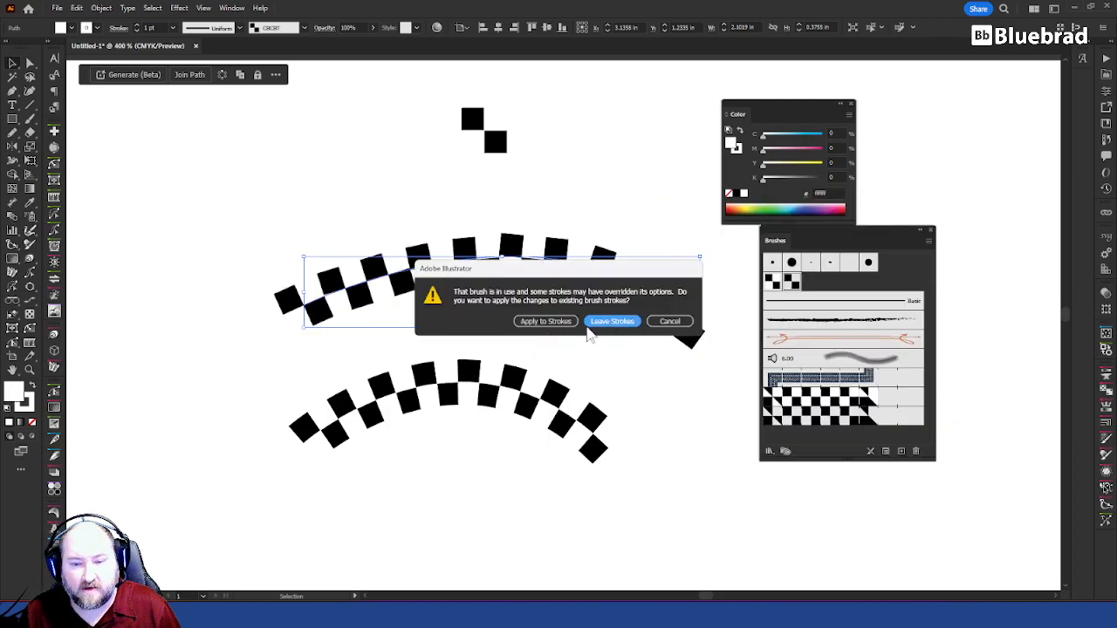
{"action": "left_click", "coordinate": [545, 322]}
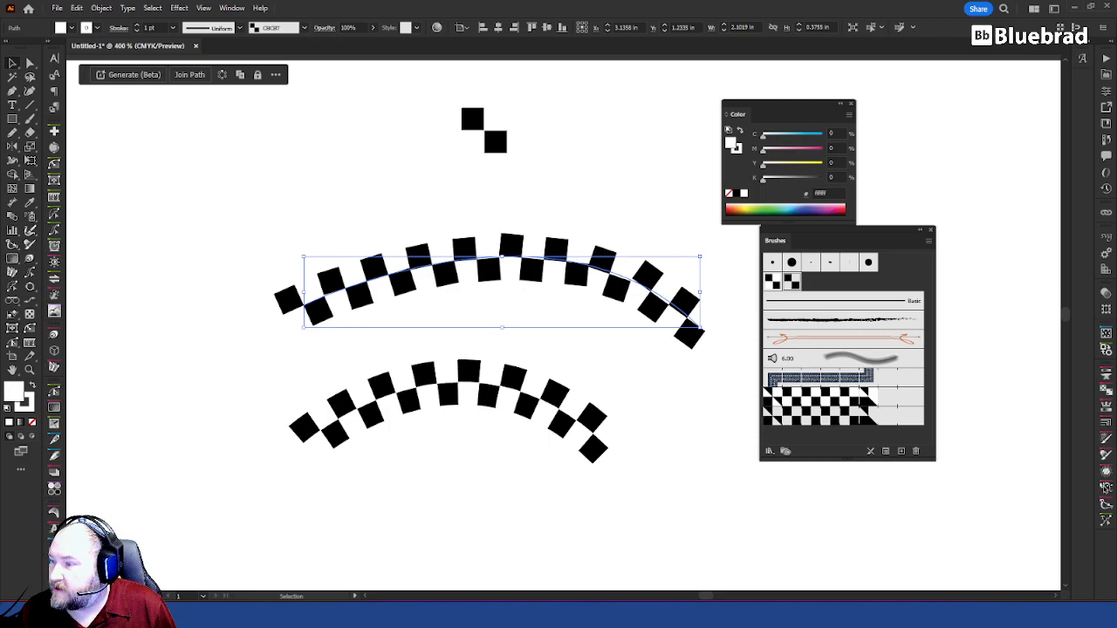
Step: Remove the upper arch's fill and set its stroke colour to red using its appearance settings
{"action": "left_click_drag", "start_coordinate": [1116, 253], "coordinate": [224, 218]}
{"action": "left_click", "coordinate": [291, 276]}
{"action": "key", "text": "slash"}
{"action": "left_click", "coordinate": [315, 248]}
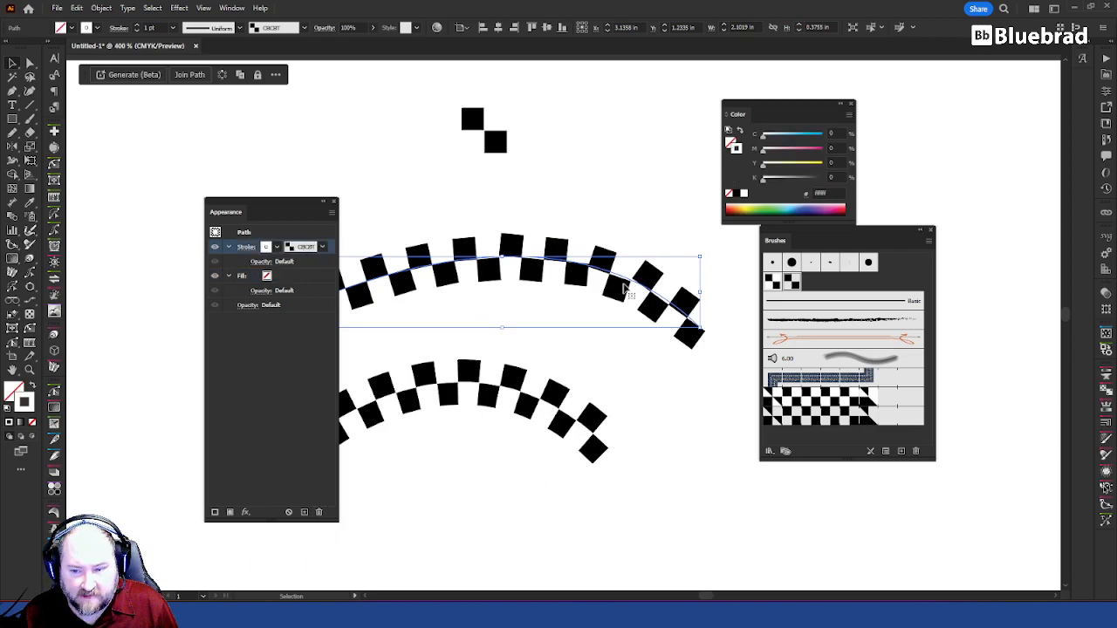
{"action": "left_click", "coordinate": [271, 249]}
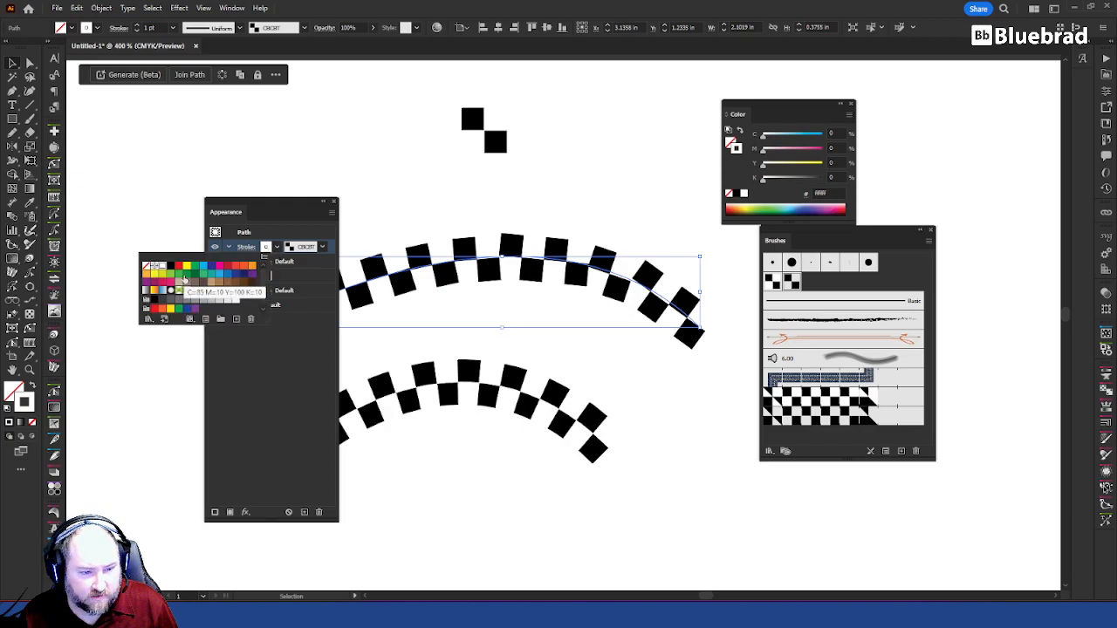
{"action": "left_click", "coordinate": [178, 267]}
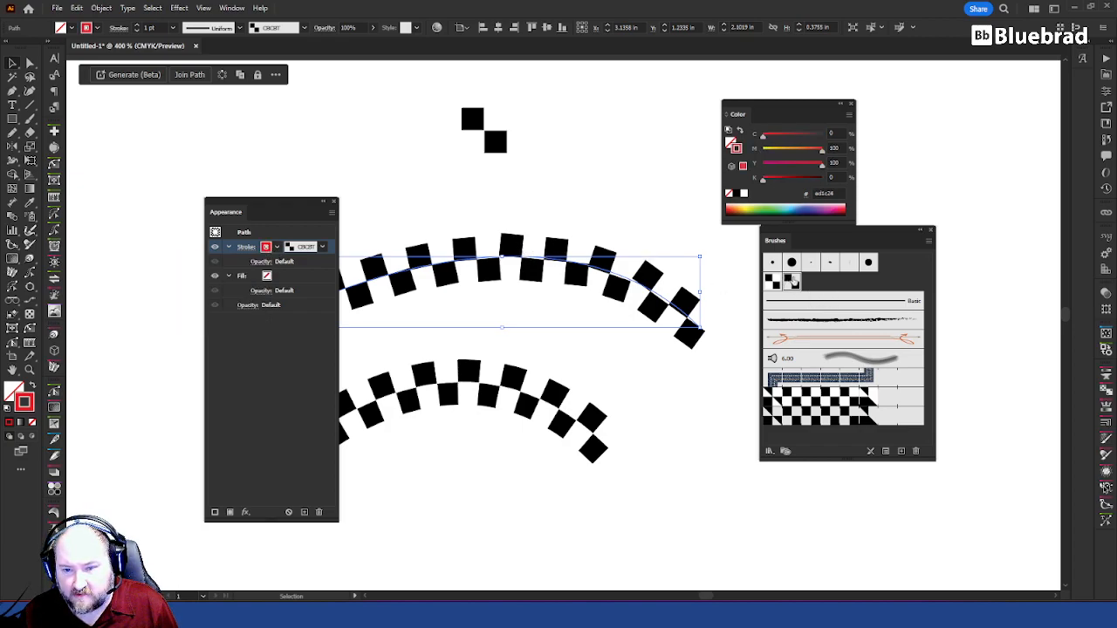
Step: Set the CBCBT scatter brush's colorization method to Tints and Shades
{"action": "double_click", "coordinate": [794, 282]}
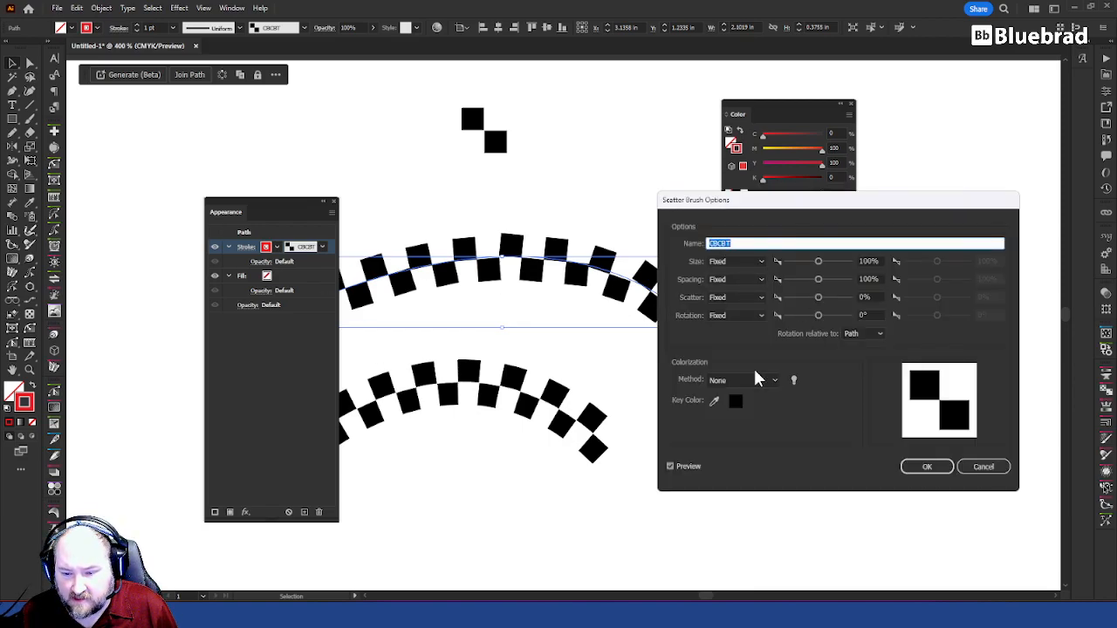
{"action": "left_click", "coordinate": [734, 380]}
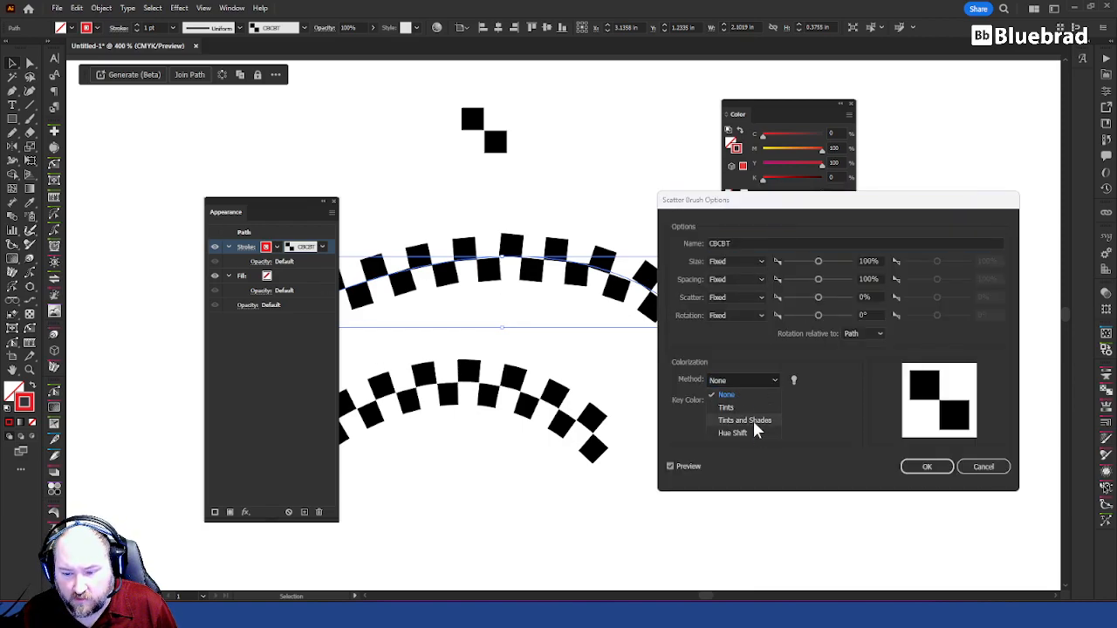
{"action": "left_click", "coordinate": [758, 421]}
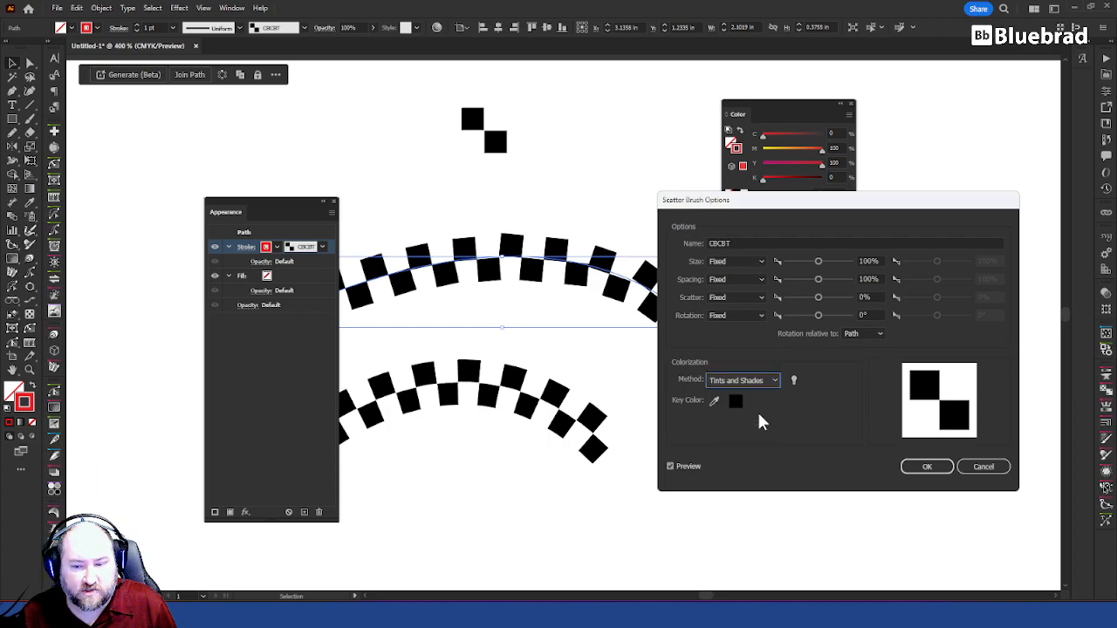
Step: Try the Tints and Hue Shift colorization methods on the CBCBT brush
{"action": "left_click", "coordinate": [771, 382]}
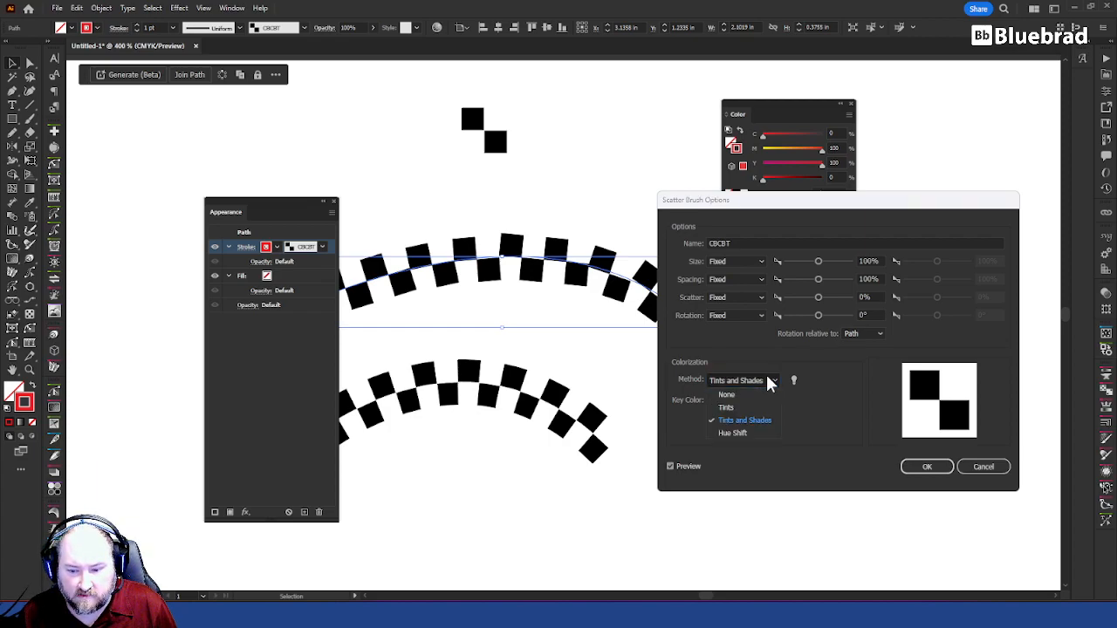
{"action": "left_click", "coordinate": [749, 408]}
{"action": "left_click", "coordinate": [762, 385]}
{"action": "left_click", "coordinate": [748, 430]}
{"action": "left_click", "coordinate": [758, 387]}
{"action": "left_click", "coordinate": [751, 408]}
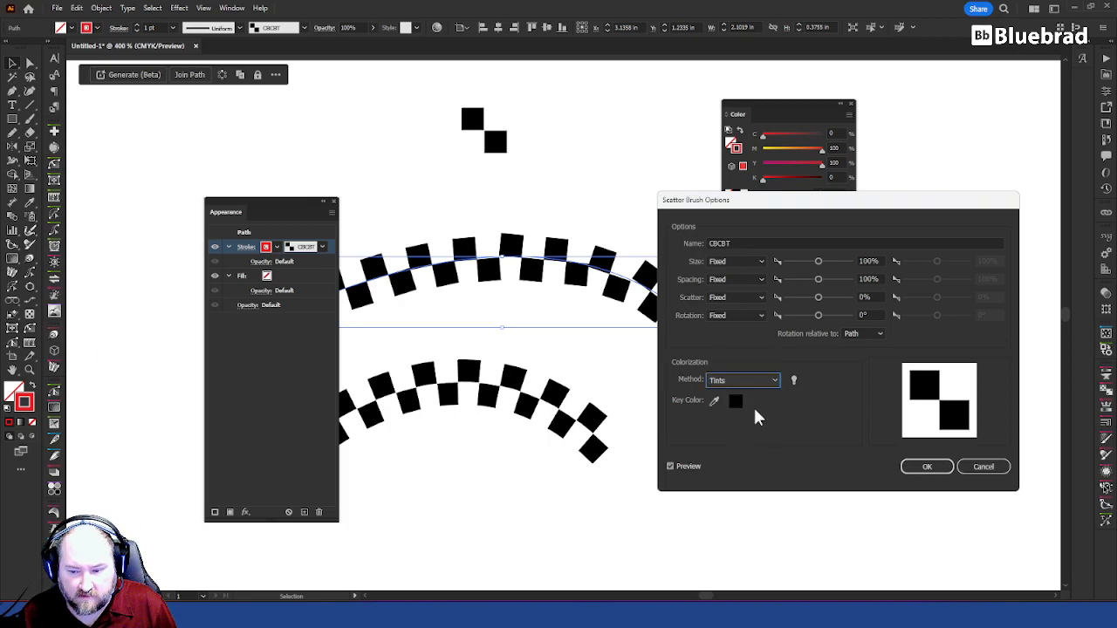
Step: Consult the colorization tips, choose Tints and Shades for the CBCBT brush, and apply the change to the existing strokes
{"action": "left_click", "coordinate": [794, 380]}
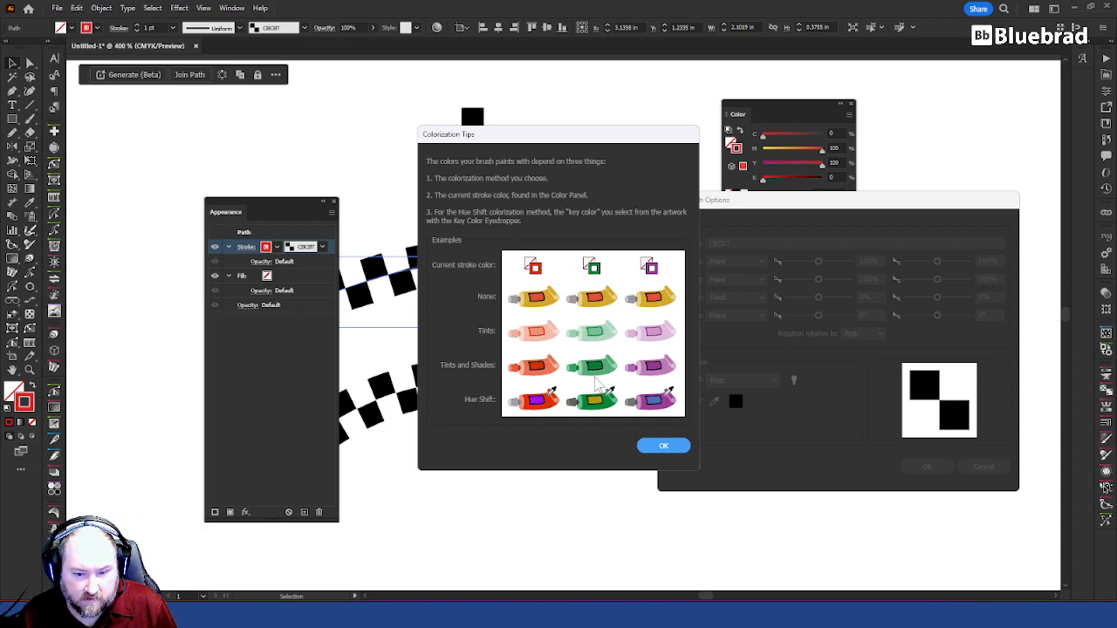
{"action": "left_click", "coordinate": [670, 447]}
{"action": "left_click", "coordinate": [768, 381]}
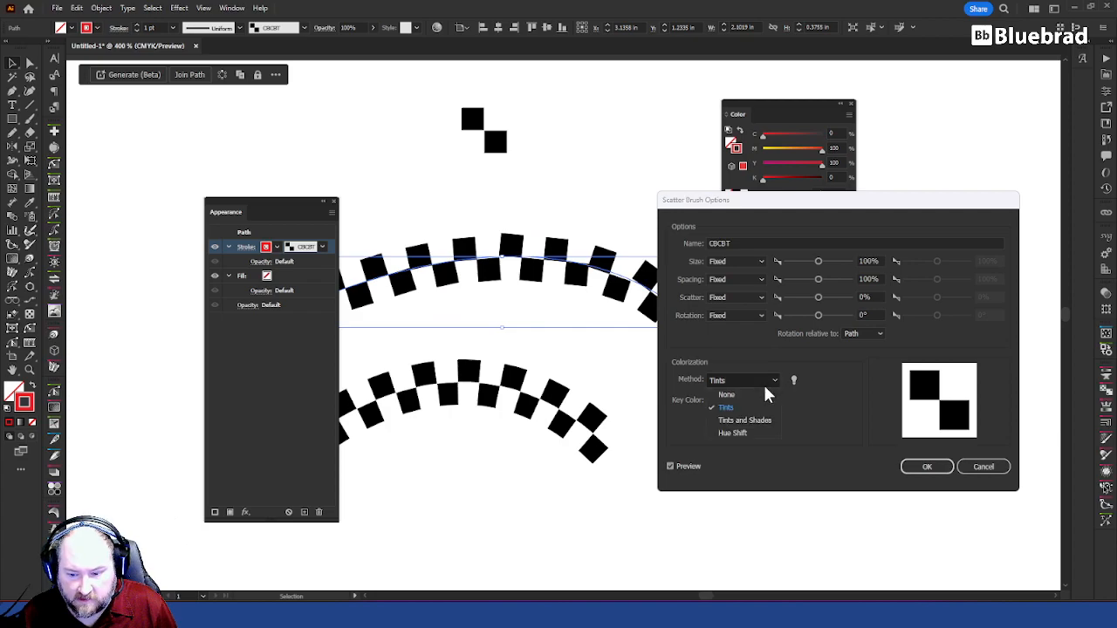
{"action": "left_click", "coordinate": [744, 420]}
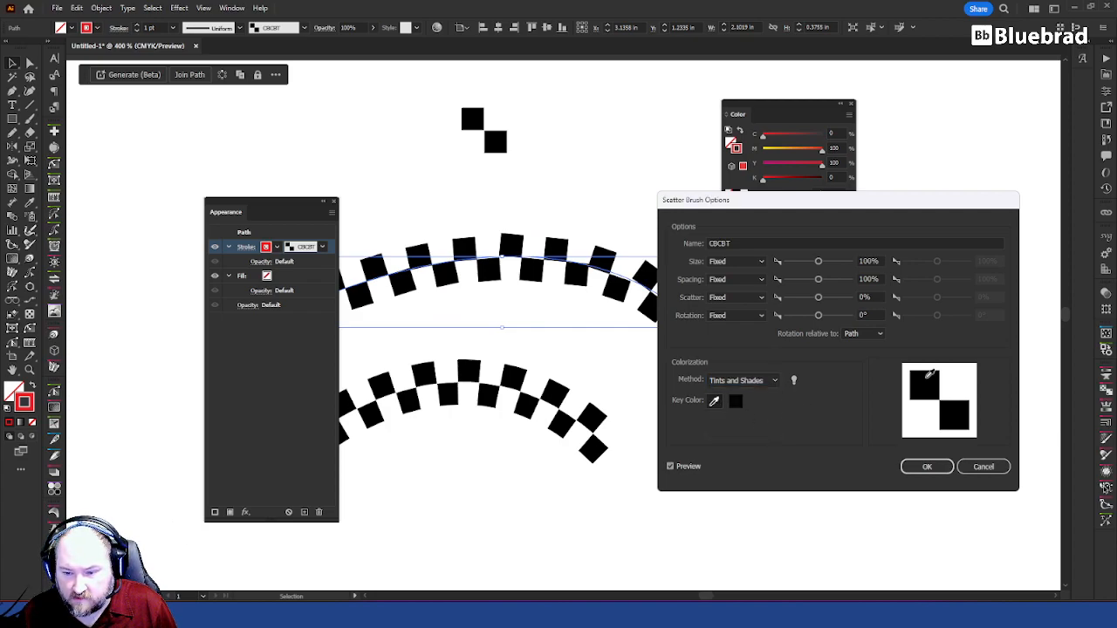
{"action": "left_click", "coordinate": [929, 467]}
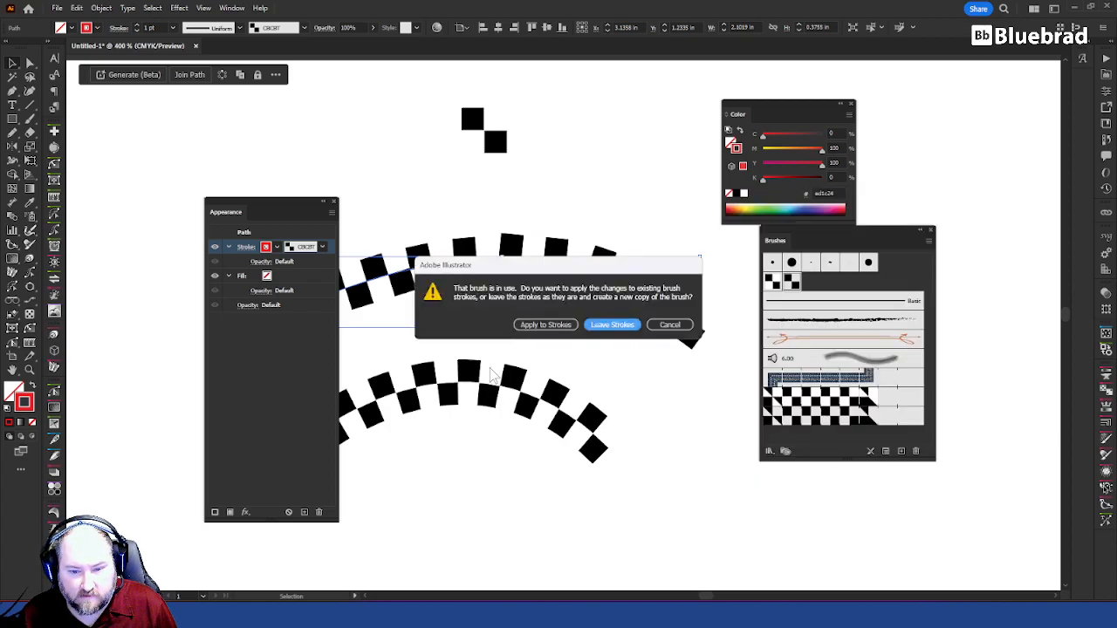
{"action": "left_click", "coordinate": [546, 325]}
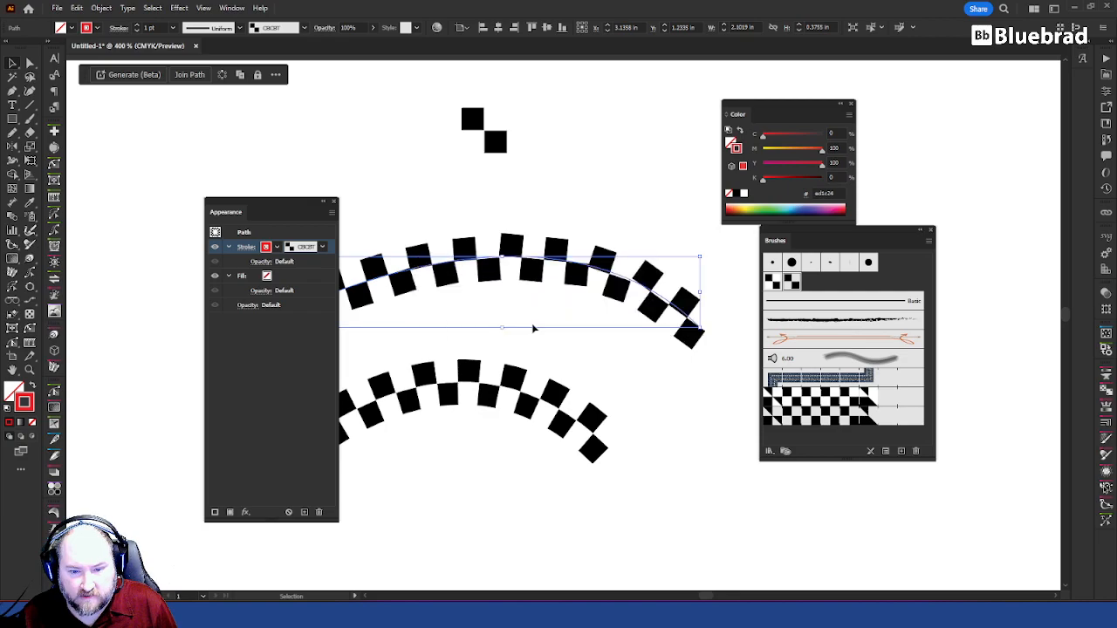
Step: Change the upper arch's stroke colour to green
{"action": "left_click", "coordinate": [277, 248]}
{"action": "left_click", "coordinate": [206, 267]}
{"action": "left_click", "coordinate": [266, 250]}
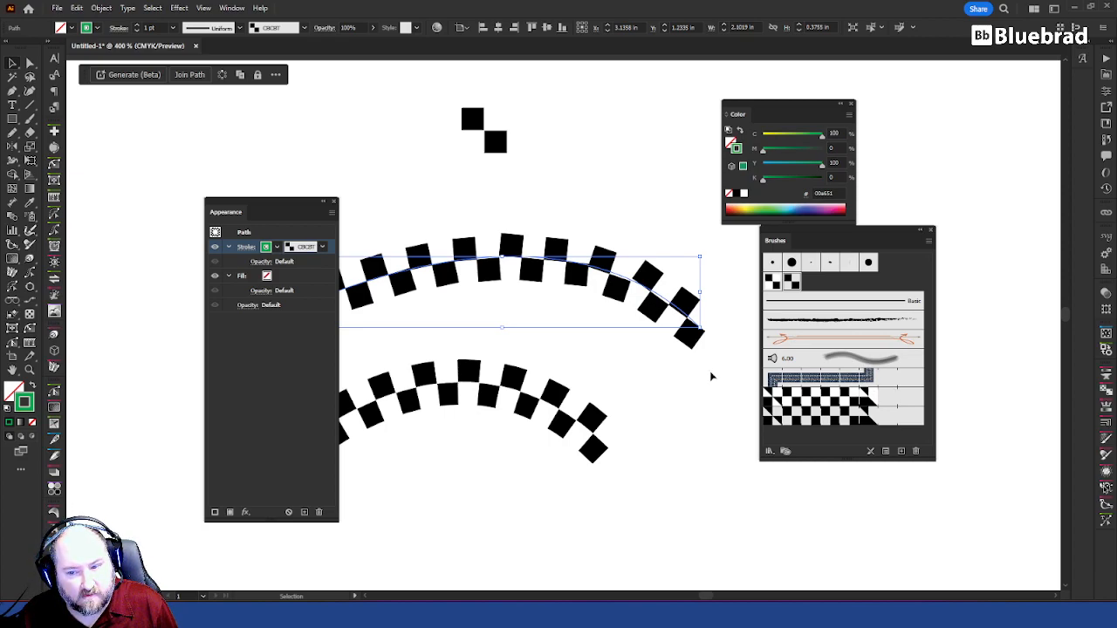
Step: Select the two loose black squares above the arches and fill them with red
{"action": "left_click", "coordinate": [552, 136]}
{"action": "left_click", "coordinate": [495, 142]}
{"action": "left_click", "coordinate": [472, 118], "text": "shift"}
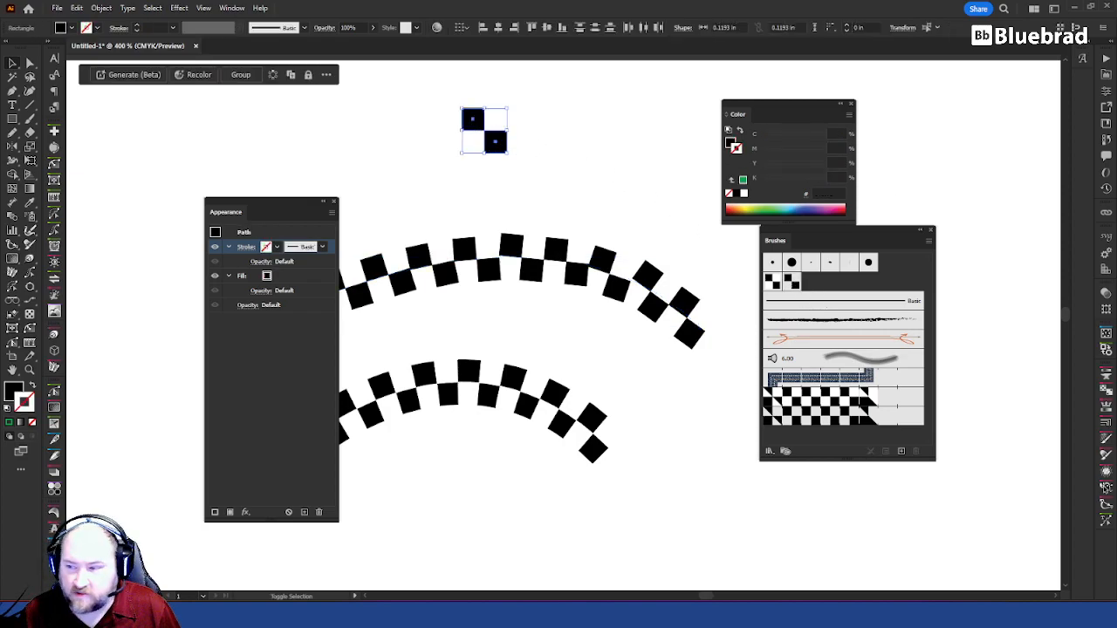
{"action": "left_click", "coordinate": [730, 143]}
{"action": "left_click", "coordinate": [728, 209]}
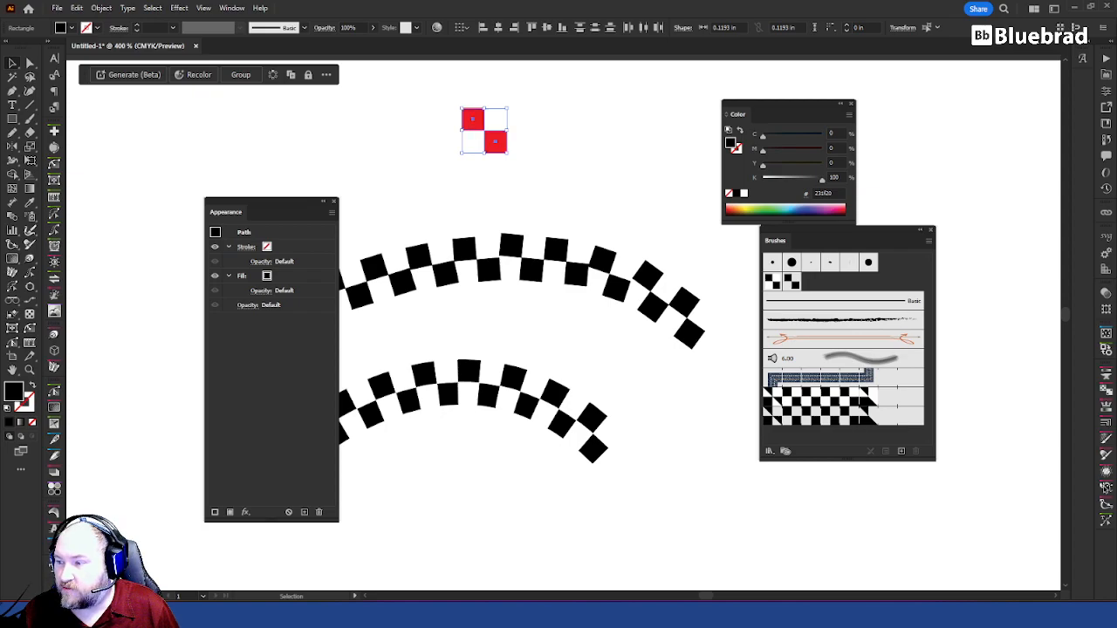
Step: Replace the CBCBT scatter brush's artwork with the two red squares and apply the change to the existing strokes
{"action": "mouse_move", "coordinate": [497, 150]}
{"action": "left_mouse_down"}
{"action": "mouse_move", "coordinate": [781, 255]}
{"action": "mouse_move", "coordinate": [797, 273]}
{"action": "mouse_move", "coordinate": [791, 284]}
{"action": "left_mouse_up"}
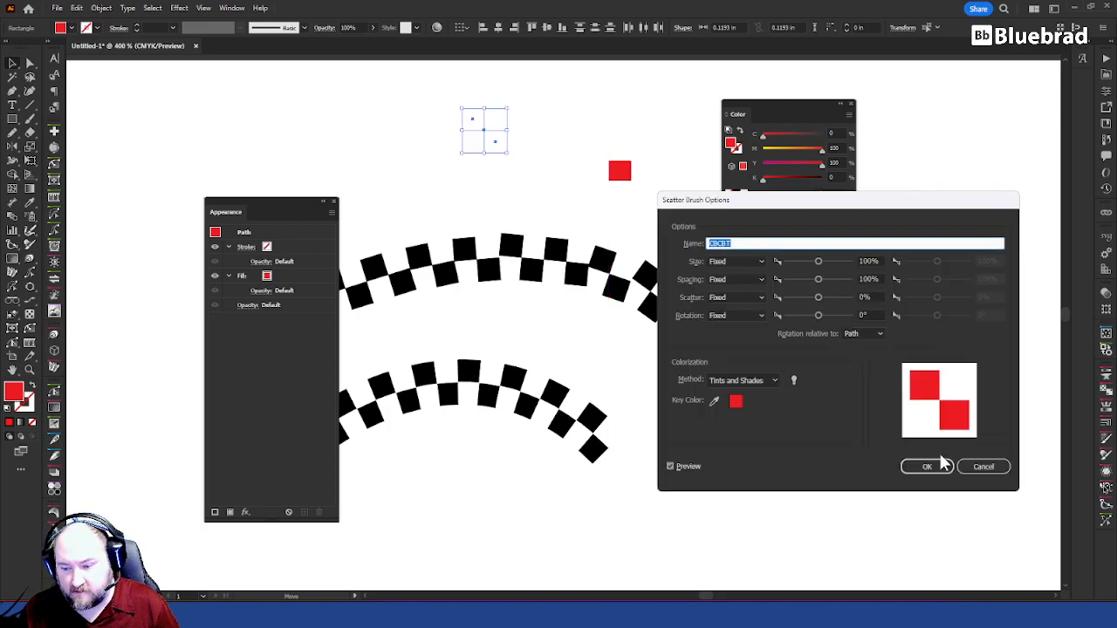
{"action": "left_click", "coordinate": [938, 470]}
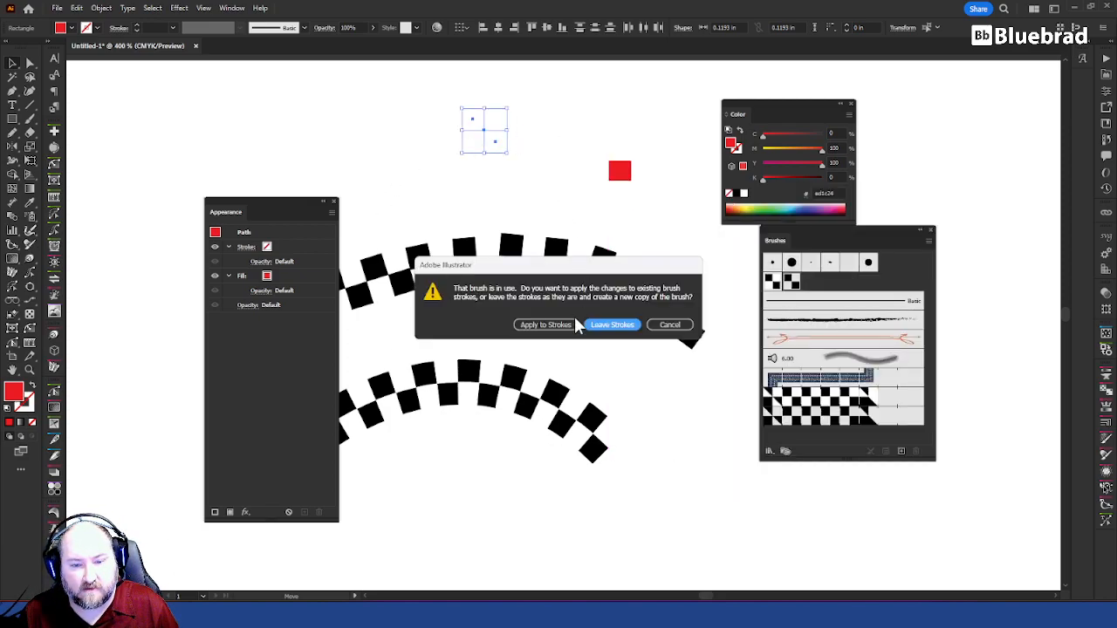
{"action": "left_click", "coordinate": [566, 329]}
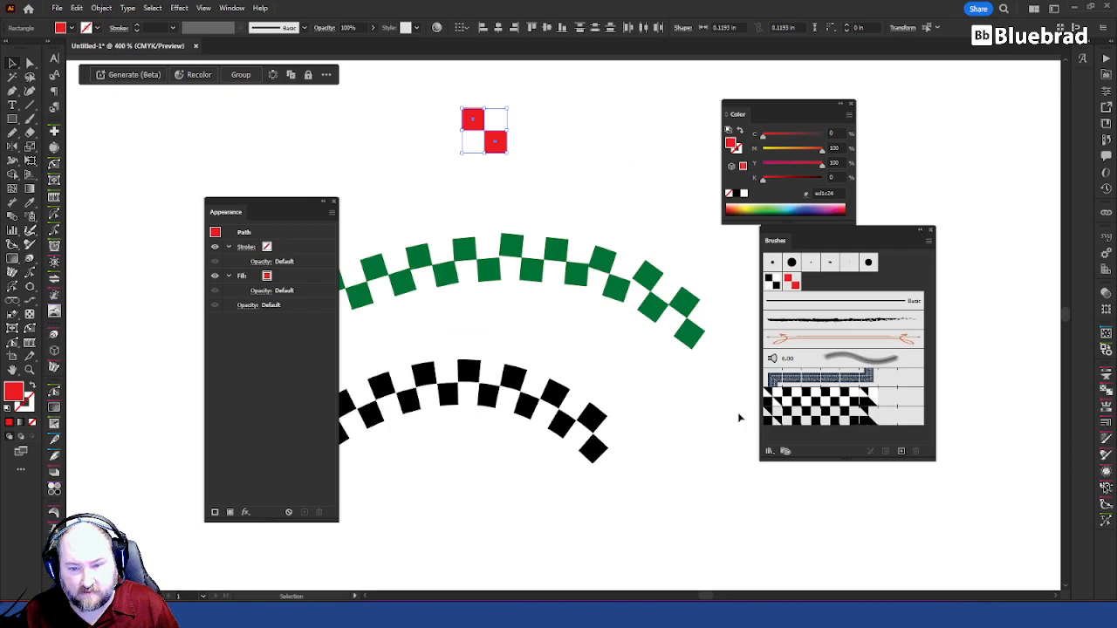
{"action": "left_click", "coordinate": [559, 282]}
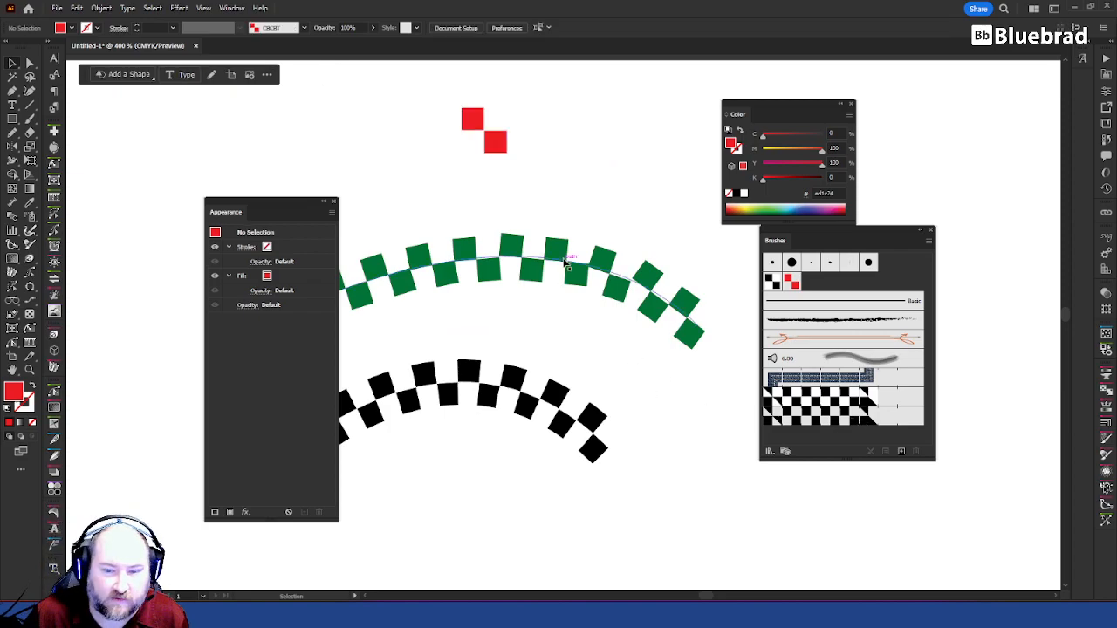
{"action": "left_click", "coordinate": [642, 302]}
{"action": "left_click", "coordinate": [722, 372]}
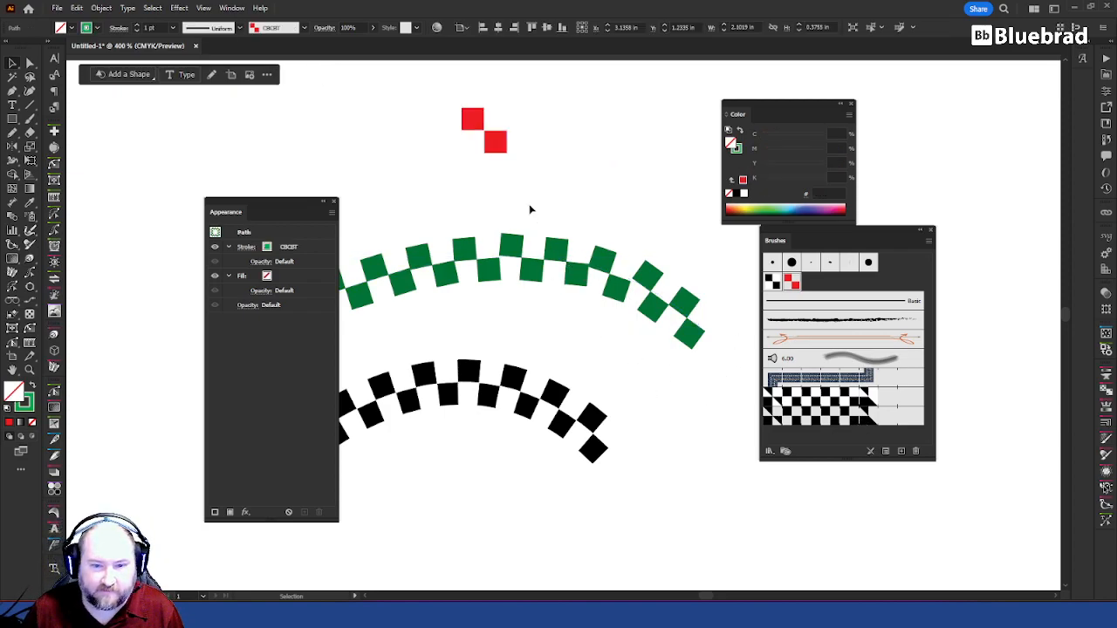
Step: Replace the artwork of the scatter brush with white squares with the red-and-white squares and sample red as its key colour
{"action": "left_click_drag", "start_coordinate": [528, 159], "coordinate": [455, 98]}
{"action": "left_click_drag", "start_coordinate": [494, 140], "coordinate": [773, 281]}
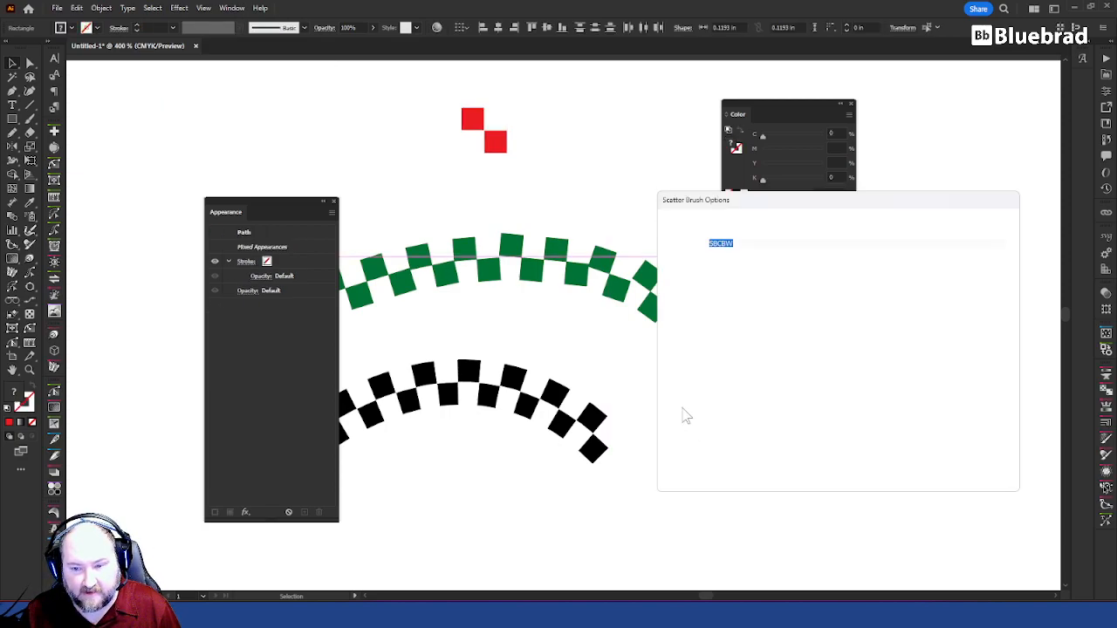
{"action": "left_click", "coordinate": [714, 401]}
{"action": "left_click", "coordinate": [926, 378]}
{"action": "left_click", "coordinate": [942, 467]}
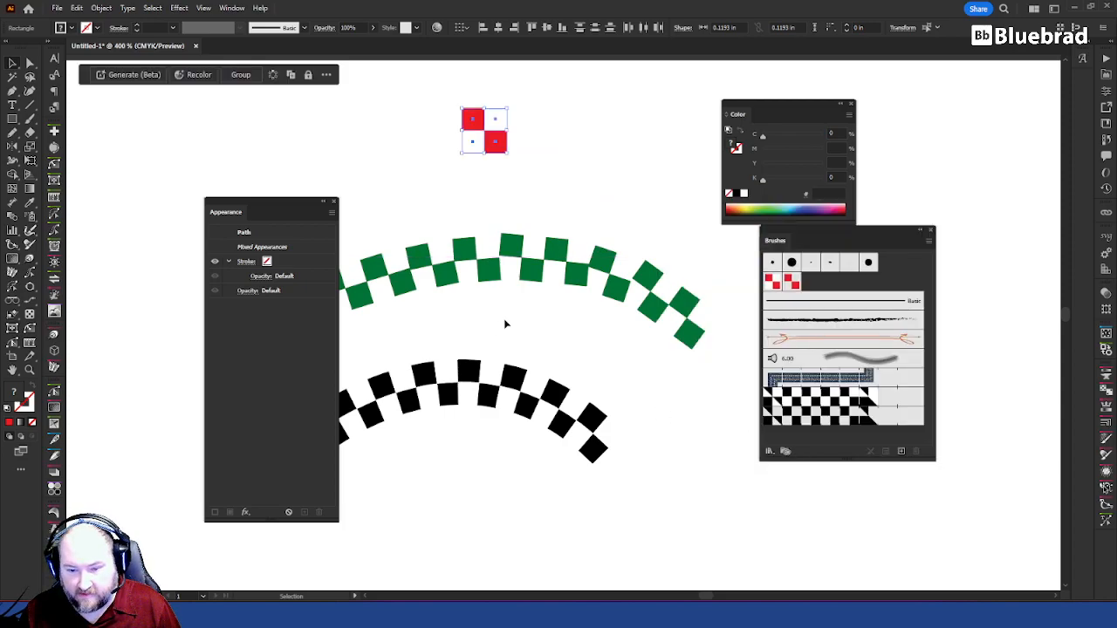
{"action": "left_click", "coordinate": [681, 388]}
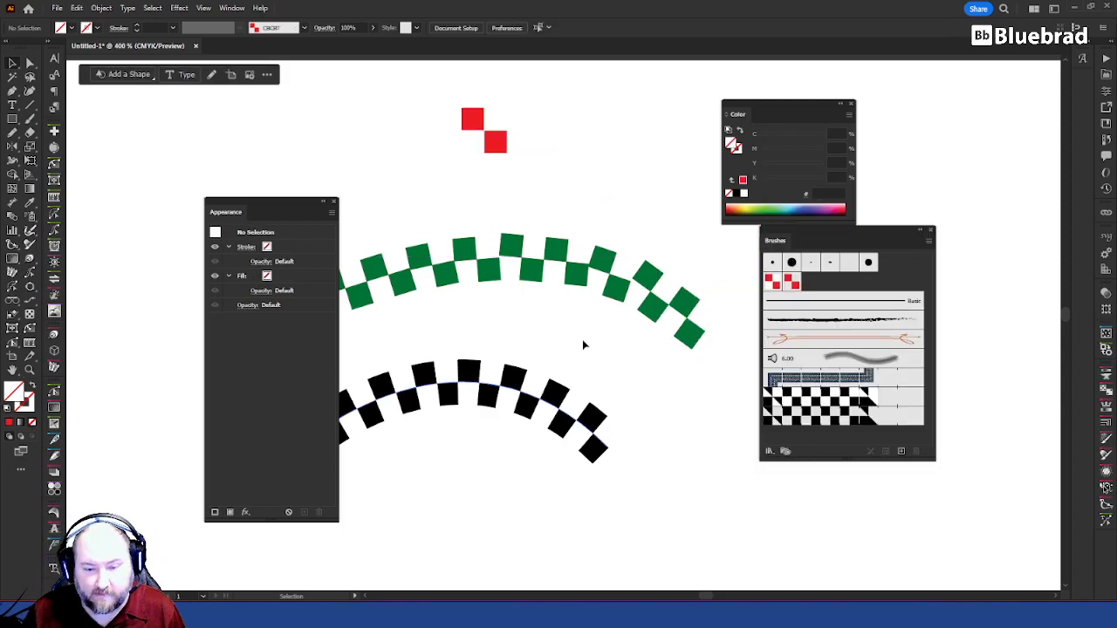
Step: Replace the CBW pattern brush's side tile with the red-and-white squares and sample red from the preview as its key colour
{"action": "left_click_drag", "start_coordinate": [547, 174], "coordinate": [437, 76]}
{"action": "left_click_drag", "start_coordinate": [494, 140], "coordinate": [805, 410]}
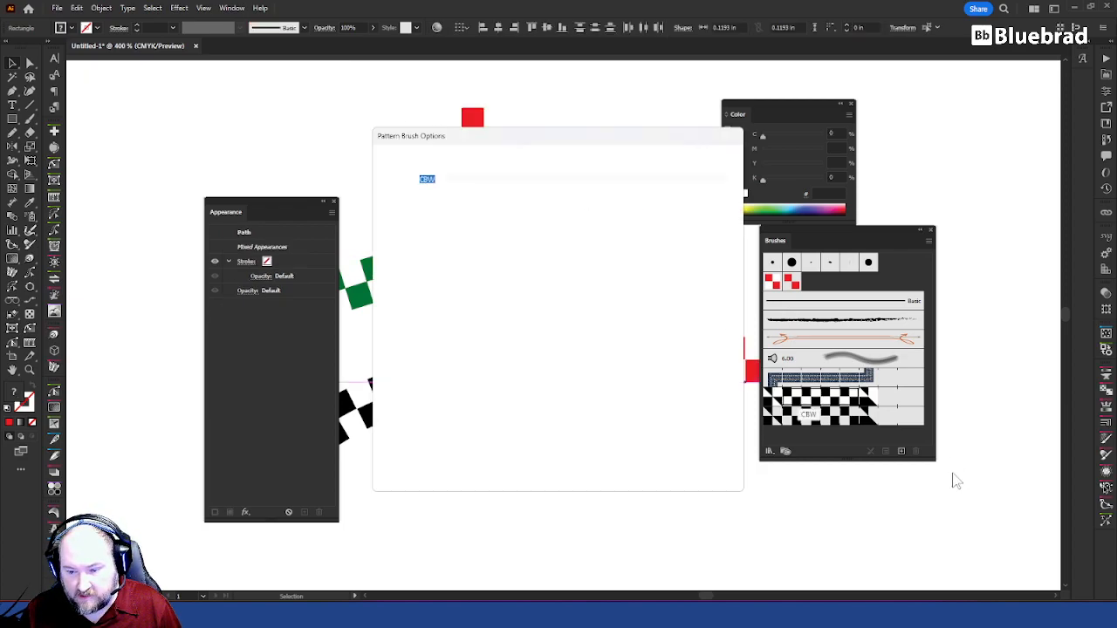
{"action": "left_click", "coordinate": [632, 412]}
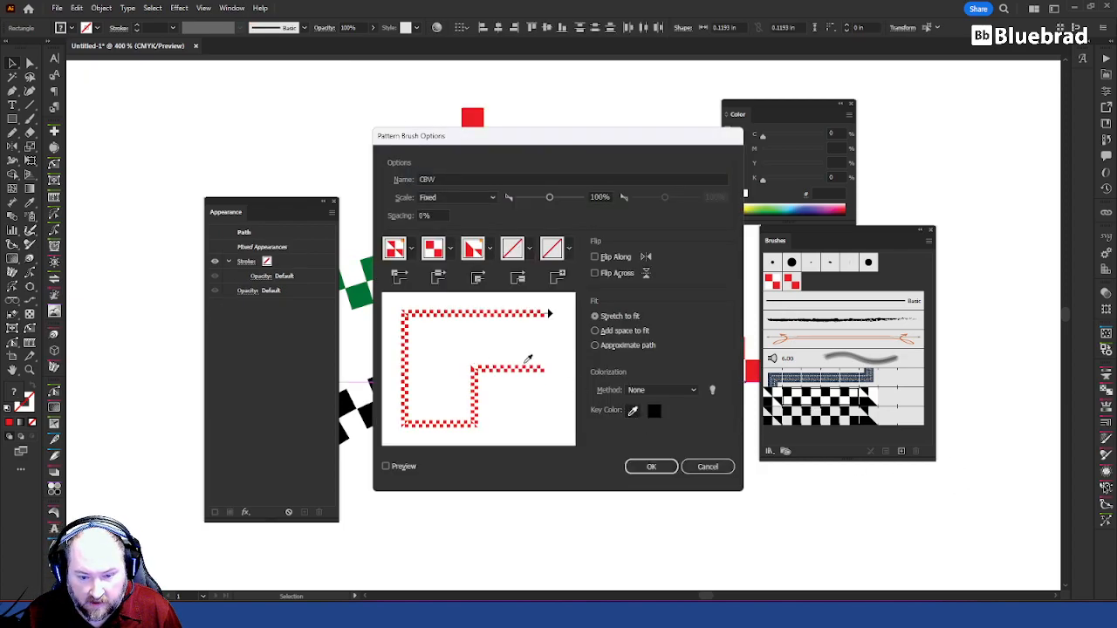
{"action": "left_click", "coordinate": [532, 365]}
{"action": "left_click", "coordinate": [538, 366]}
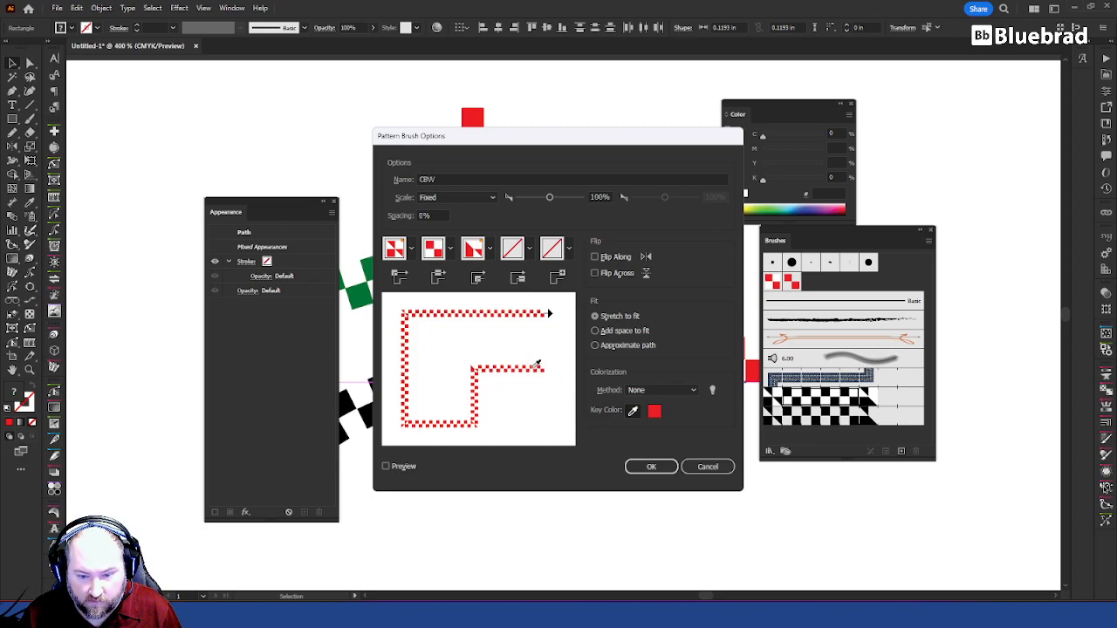
Step: Set the CBW pattern brush's colorization method to Tints and Shades and apply the change to the existing strokes
{"action": "left_click", "coordinate": [662, 390]}
{"action": "left_click", "coordinate": [665, 431]}
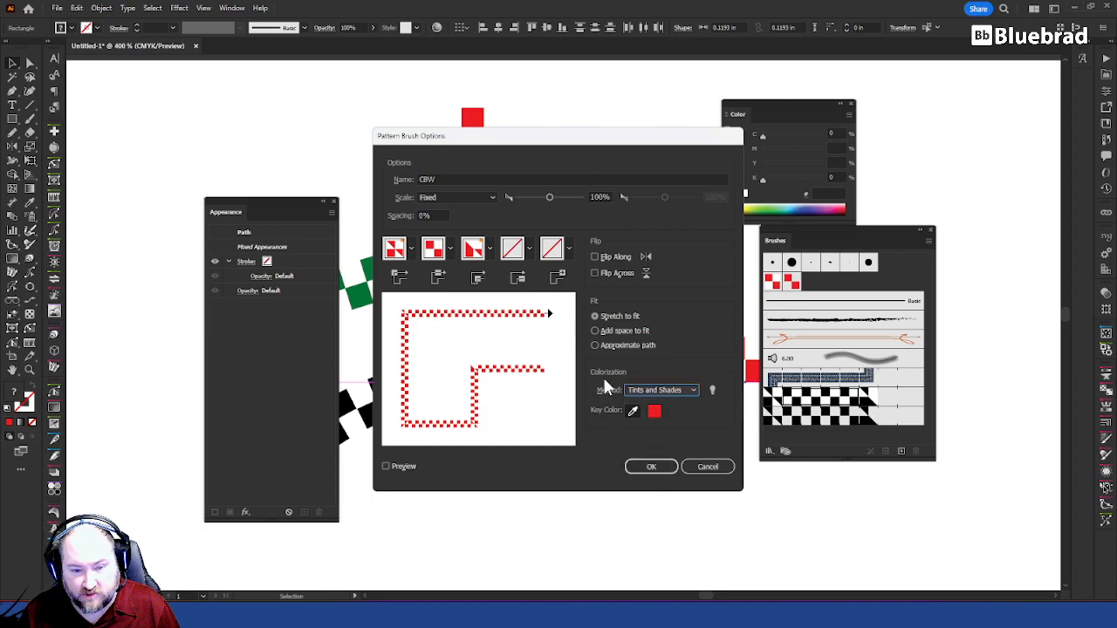
{"action": "left_click", "coordinate": [660, 470]}
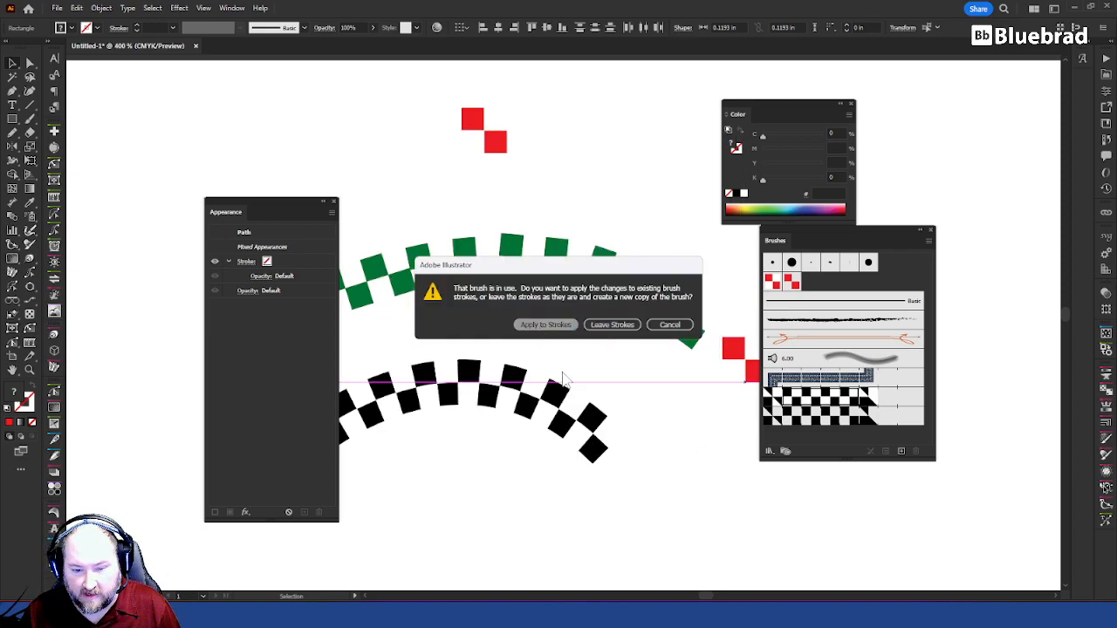
{"action": "key", "text": "Return"}
Step: Try red as the lower arch's stroke colour, then set it to yellow
{"action": "left_click", "coordinate": [594, 418]}
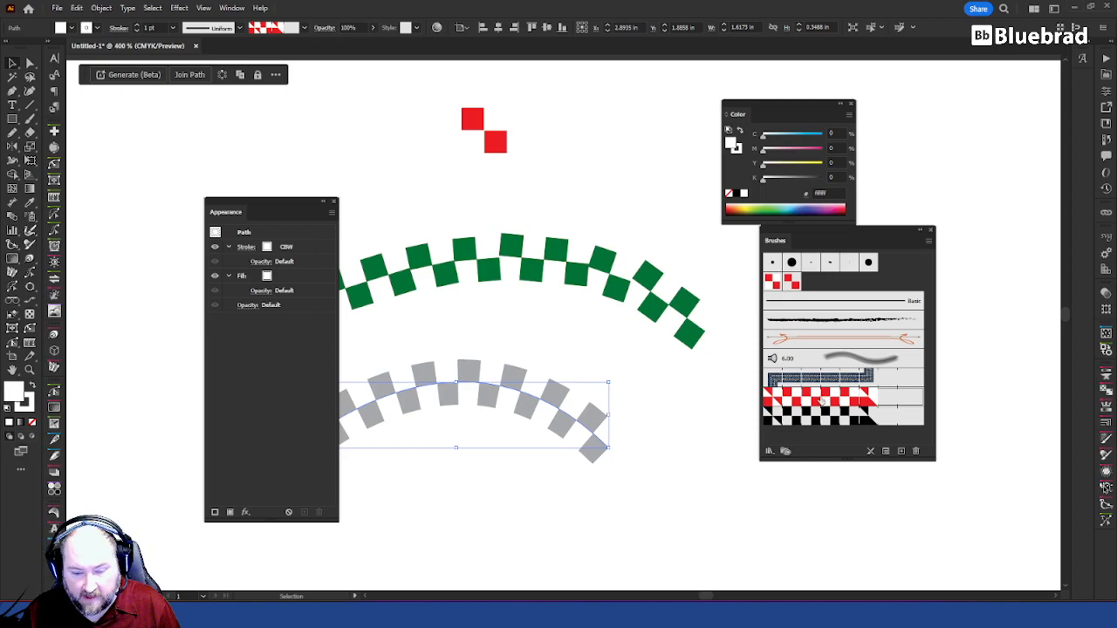
{"action": "left_click", "coordinate": [253, 248]}
{"action": "left_click", "coordinate": [265, 249]}
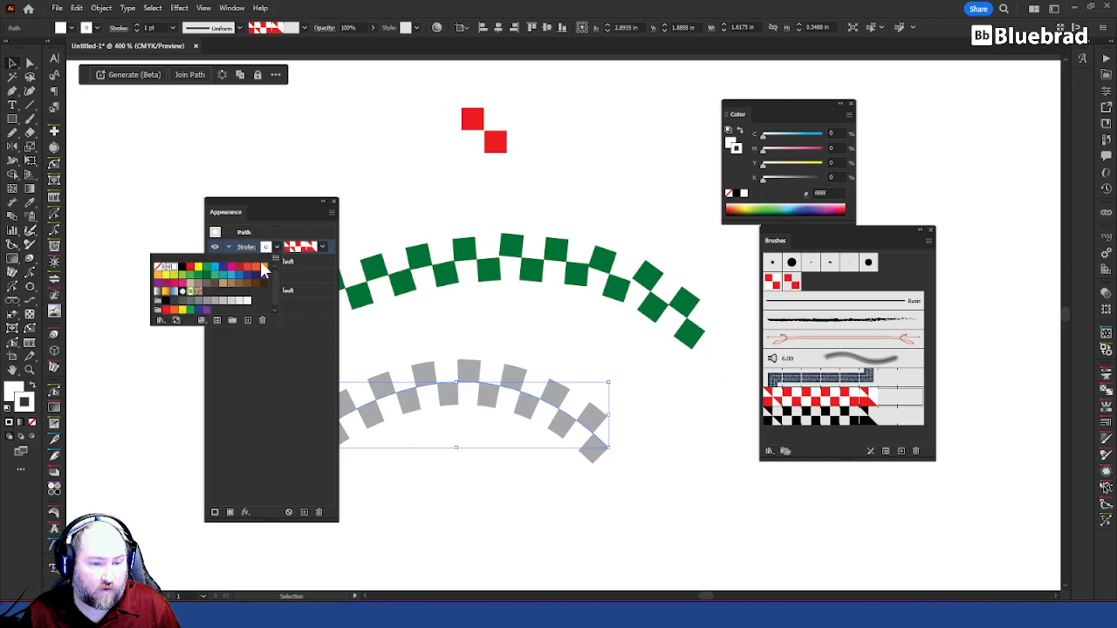
{"action": "left_click", "coordinate": [191, 267]}
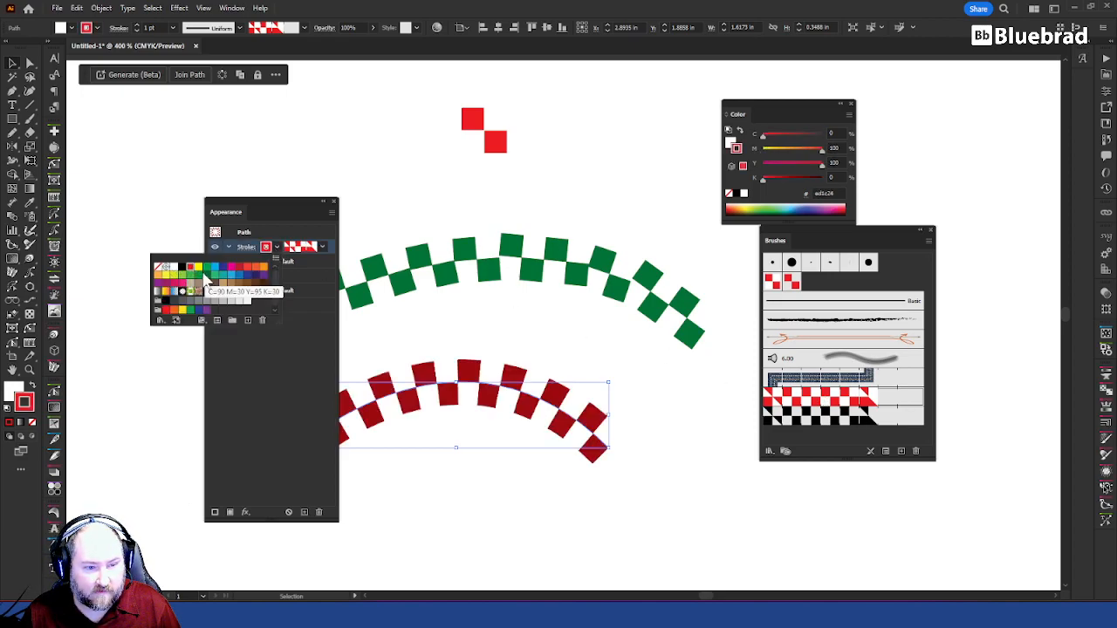
{"action": "left_click", "coordinate": [197, 268]}
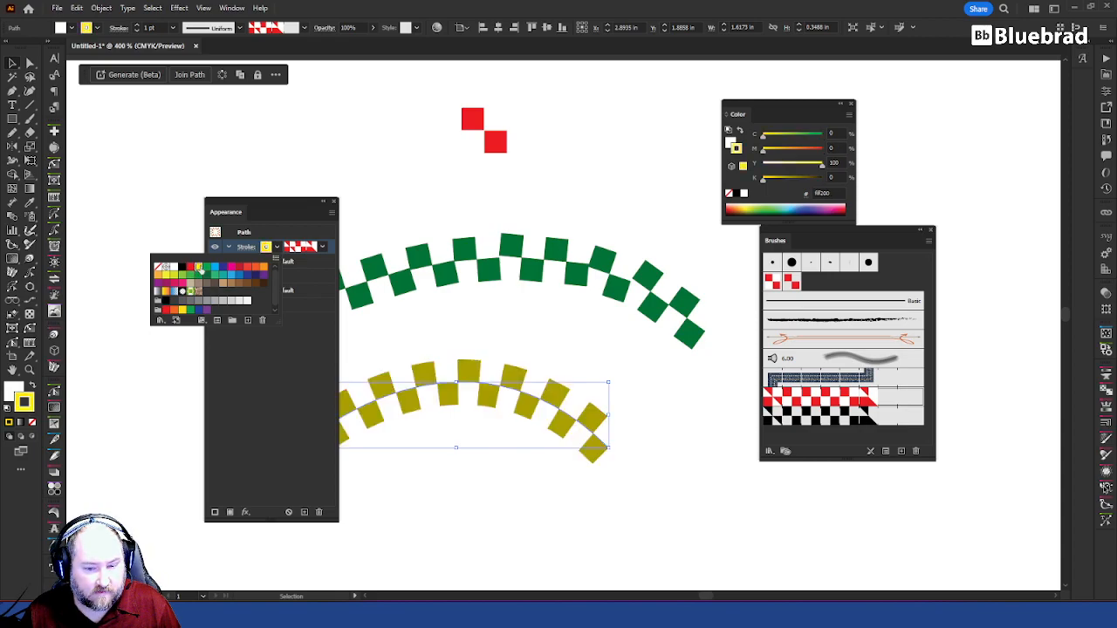
{"action": "left_click", "coordinate": [548, 414]}
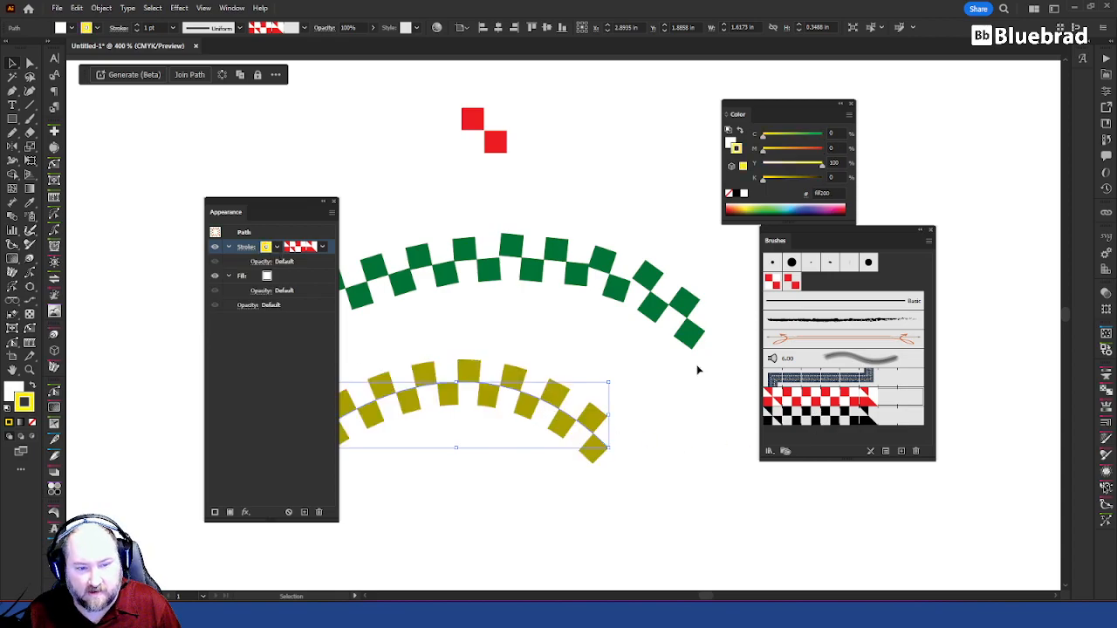
Step: Try to resample the CBW pattern brush's key colour from its preview
{"action": "double_click", "coordinate": [812, 404]}
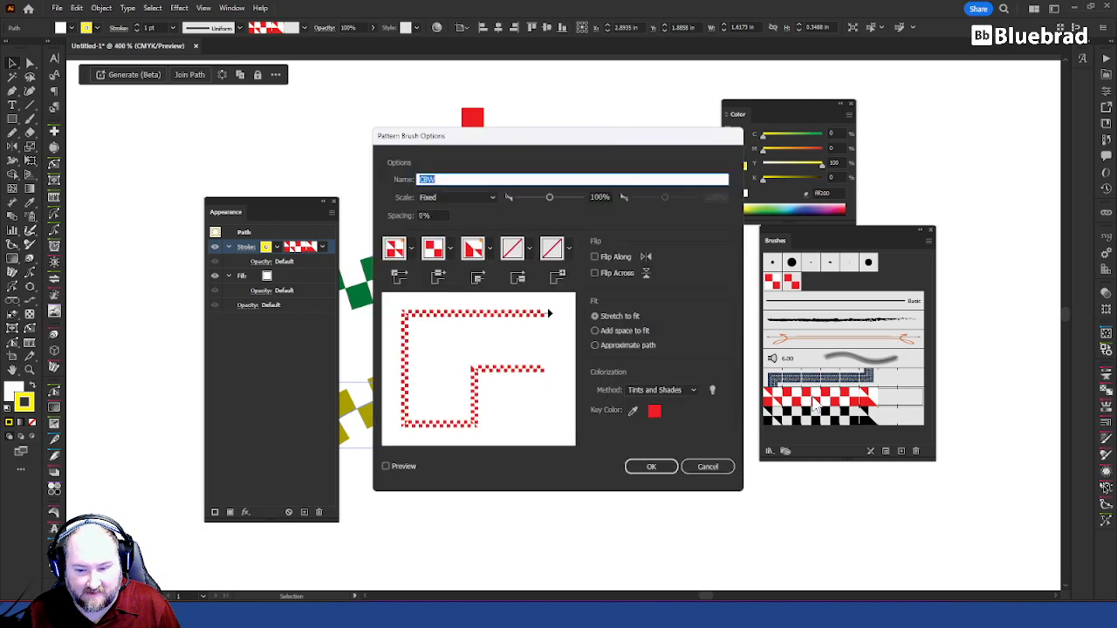
{"action": "left_click", "coordinate": [635, 411]}
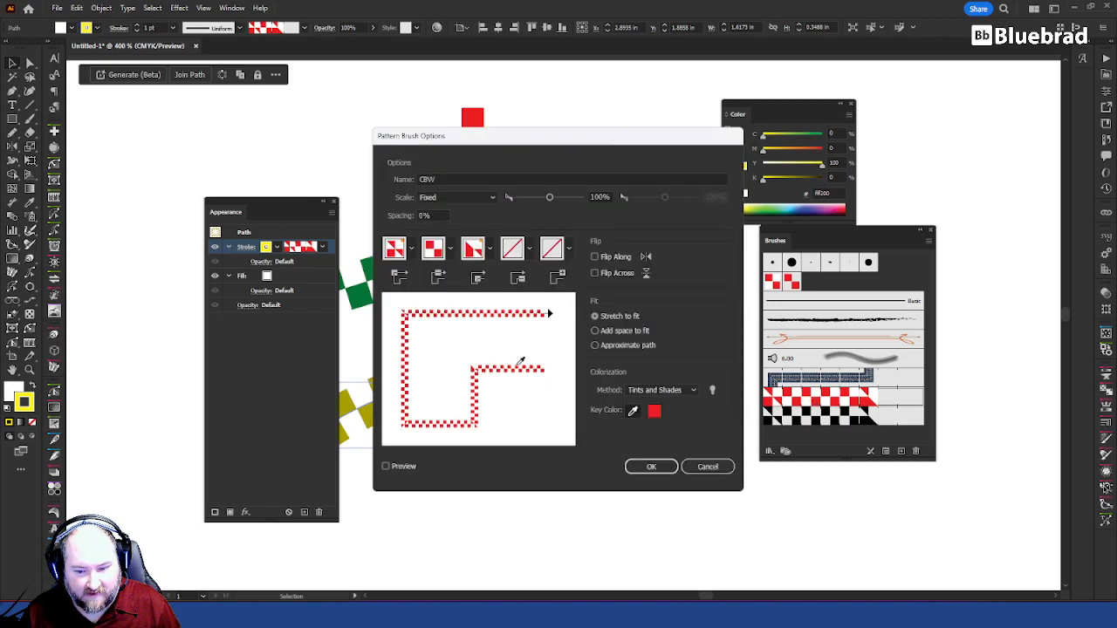
{"action": "left_click", "coordinate": [647, 469]}
{"action": "left_click", "coordinate": [576, 508]}
{"action": "left_click", "coordinate": [546, 400]}
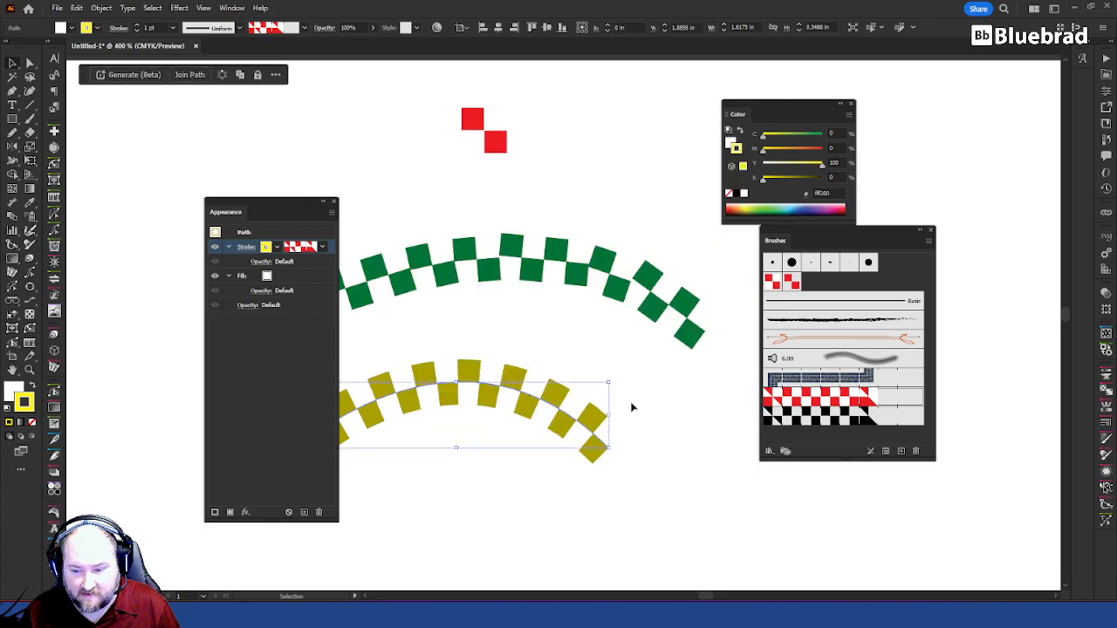
Step: Select the two red squares above the arches and fill them with black
{"action": "left_click_drag", "start_coordinate": [504, 168], "coordinate": [522, 173]}
{"action": "left_click", "coordinate": [517, 154]}
{"action": "left_click", "coordinate": [498, 143]}
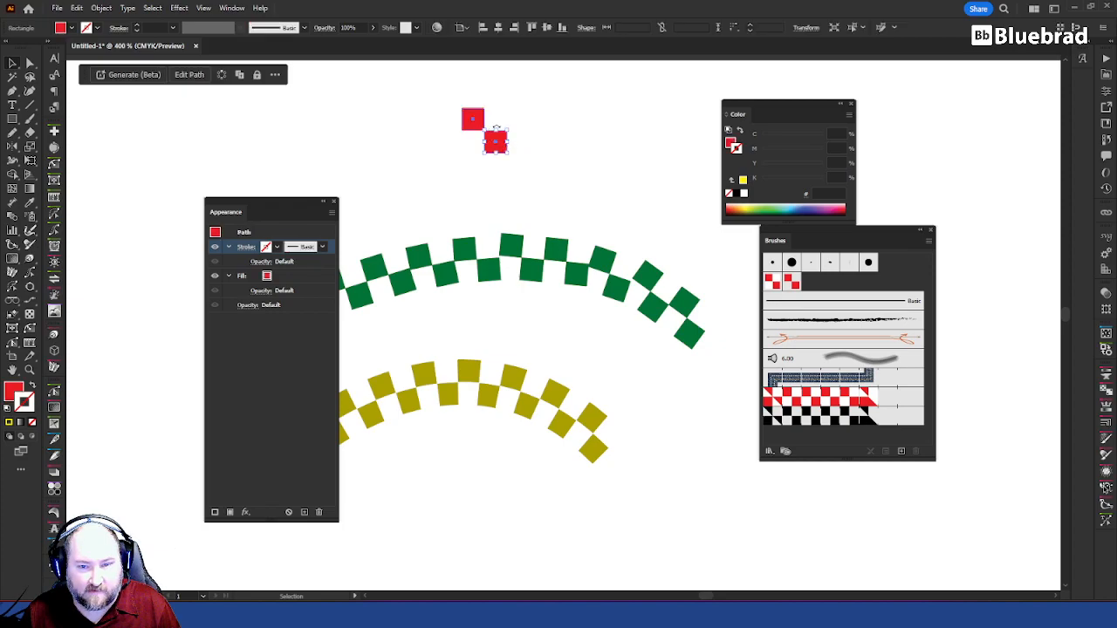
{"action": "left_click", "coordinate": [479, 123], "text": "shift"}
{"action": "left_click", "coordinate": [731, 143]}
{"action": "left_click", "coordinate": [737, 193]}
Step: Replace the CBW pattern brush's side tile with the black-and-white squares, using Hue Shift colorization, and apply it to the existing strokes
{"action": "left_click_drag", "start_coordinate": [554, 180], "coordinate": [408, 108]}
{"action": "mouse_move", "coordinate": [502, 144]}
{"action": "left_mouse_down"}
{"action": "mouse_move", "coordinate": [799, 339]}
{"action": "mouse_move", "coordinate": [837, 397]}
{"action": "left_mouse_up"}
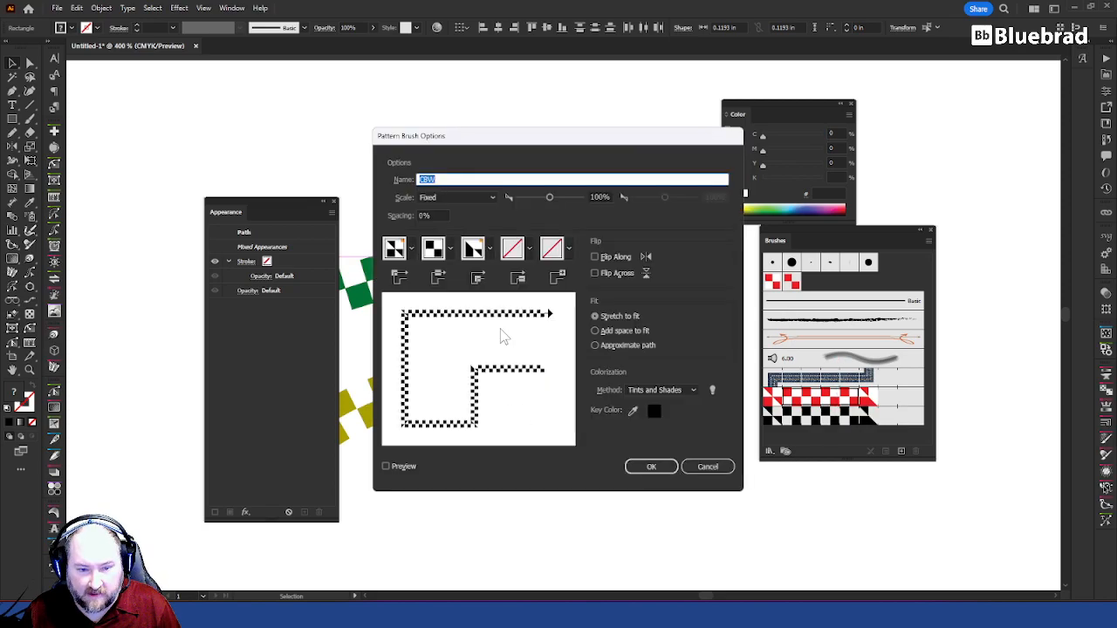
{"action": "left_click", "coordinate": [633, 411]}
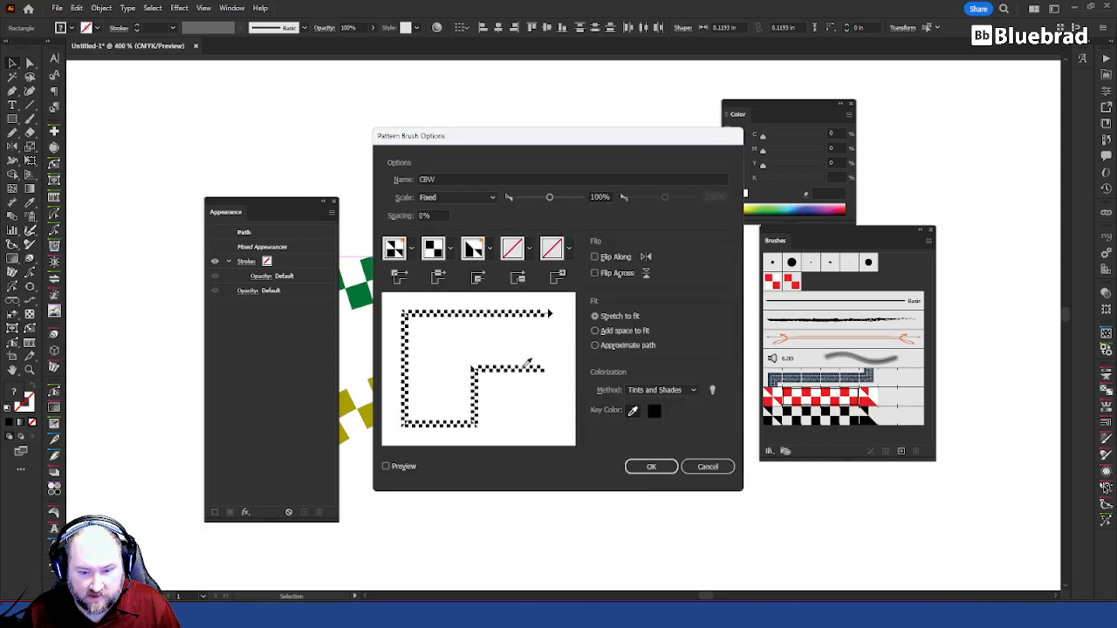
{"action": "left_click", "coordinate": [675, 390]}
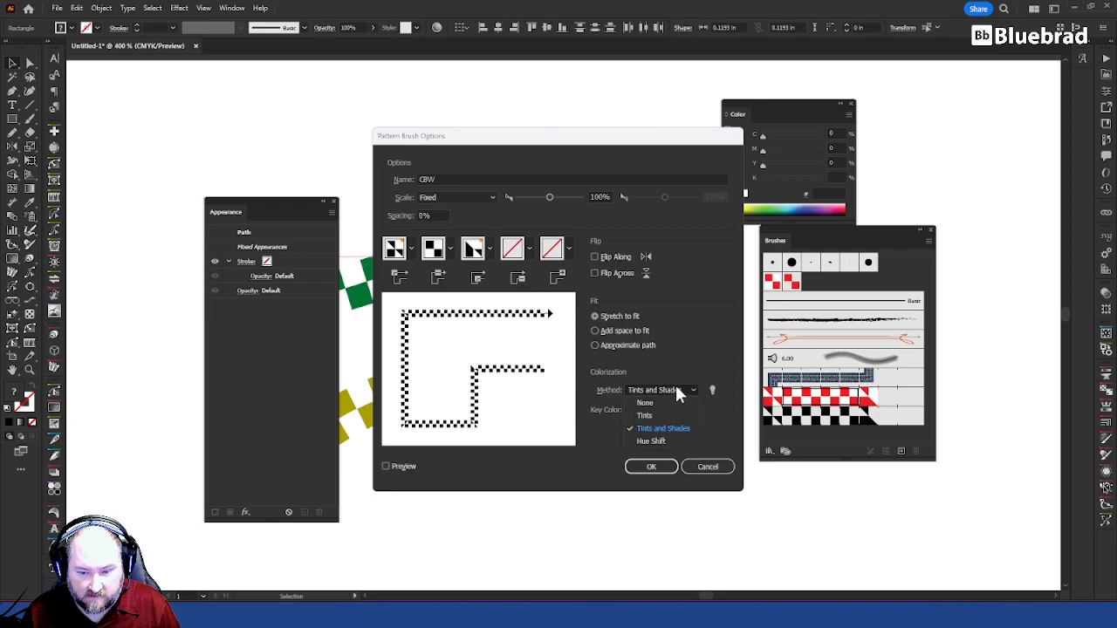
{"action": "left_click", "coordinate": [666, 442]}
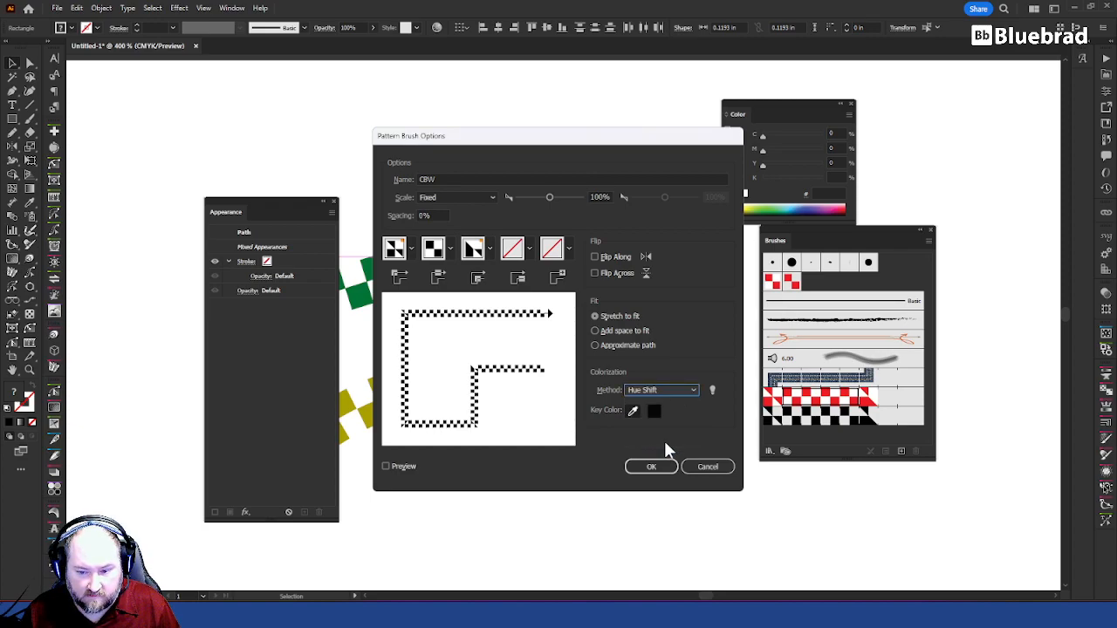
{"action": "left_click", "coordinate": [653, 464]}
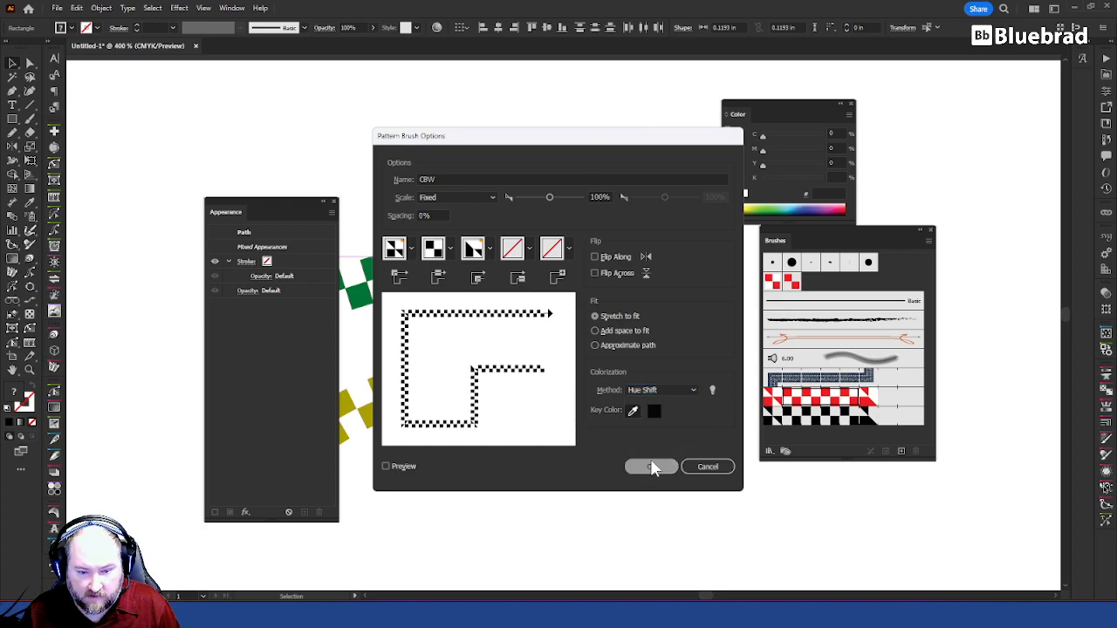
{"action": "left_click", "coordinate": [546, 325]}
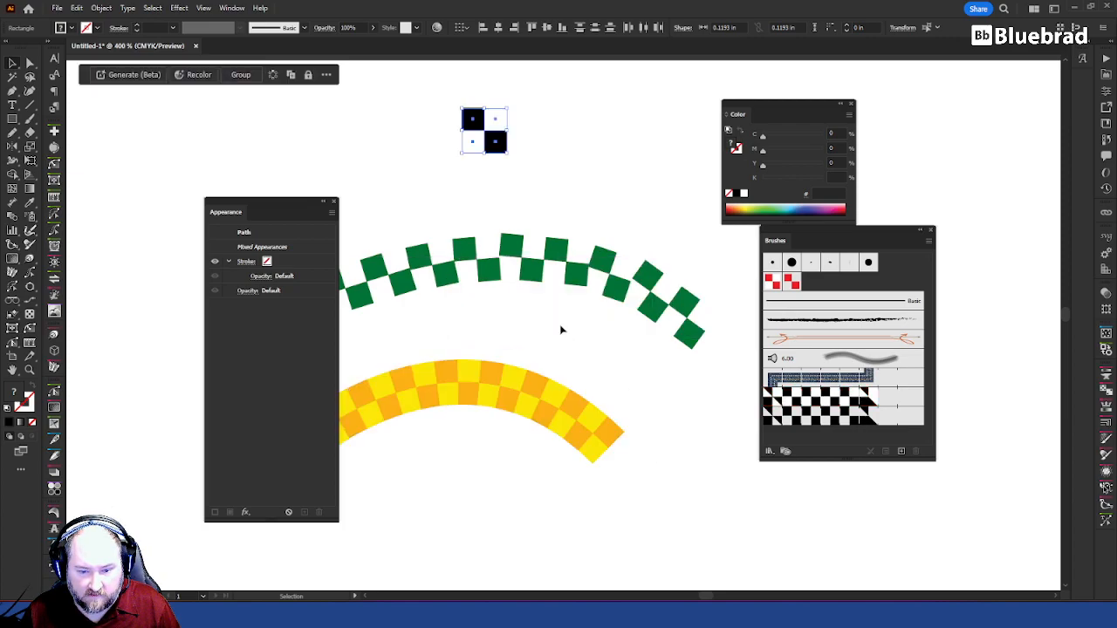
Step: Remove the white fill from the lower arch
{"action": "left_click", "coordinate": [424, 387]}
{"action": "left_click", "coordinate": [297, 279]}
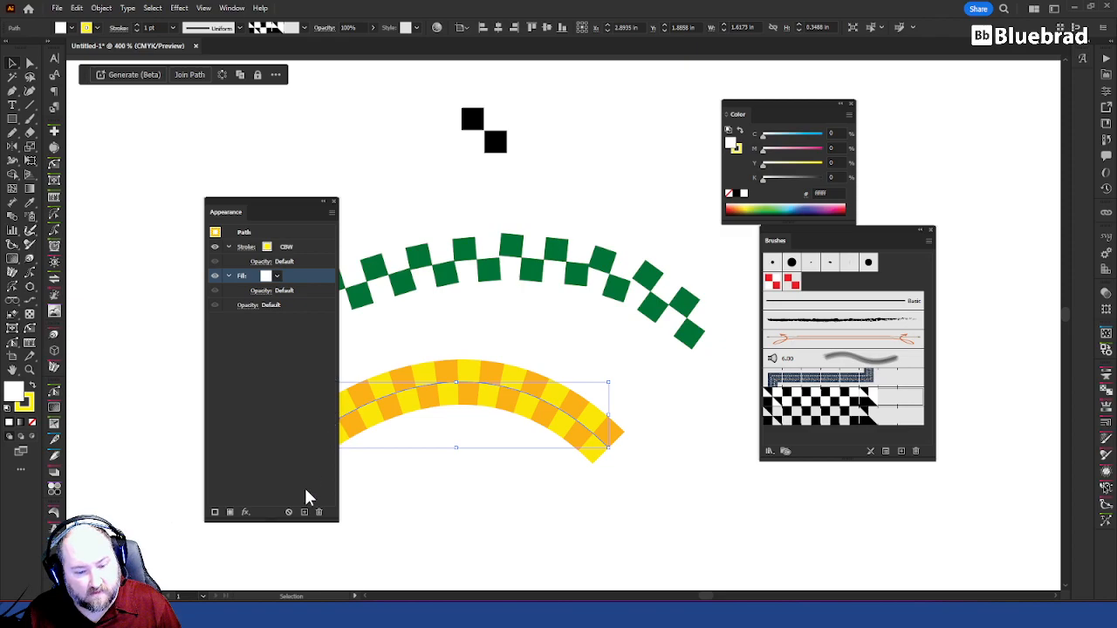
{"action": "left_click", "coordinate": [320, 513]}
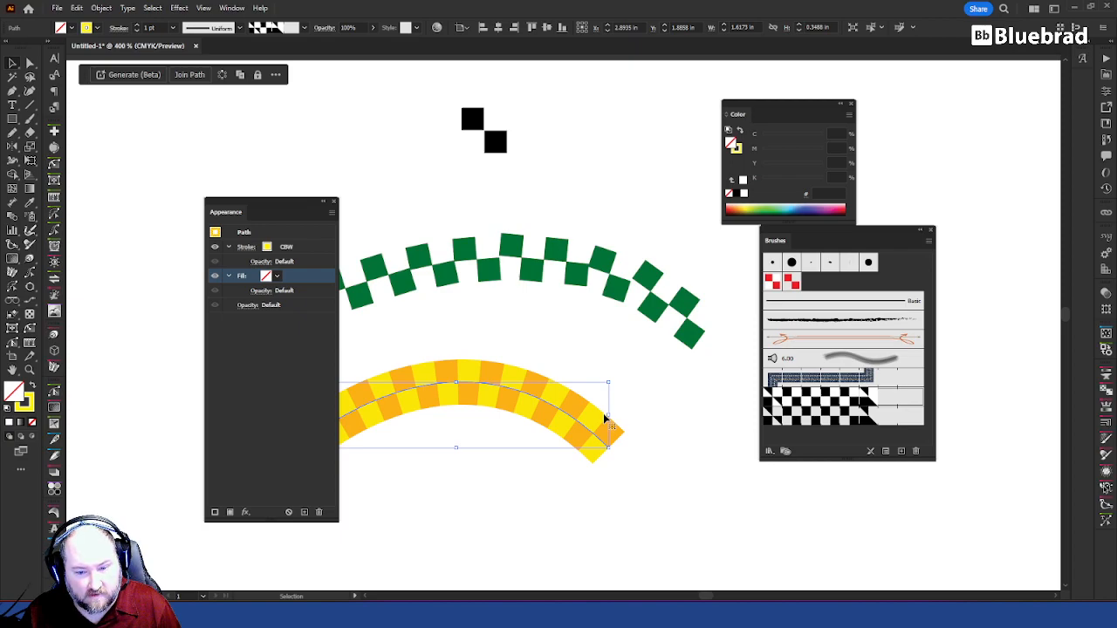
Step: Reshape the lower arch into a shallow downward curve by adjusting its right end point and handle
{"action": "key", "text": "a"}
{"action": "mouse_move", "coordinate": [607, 432]}
{"action": "left_mouse_down"}
{"action": "mouse_move", "coordinate": [629, 442]}
{"action": "mouse_move", "coordinate": [707, 403]}
{"action": "mouse_move", "coordinate": [634, 399]}
{"action": "mouse_move", "coordinate": [615, 440]}
{"action": "left_mouse_up"}
{"action": "left_click_drag", "start_coordinate": [470, 301], "coordinate": [472, 495]}
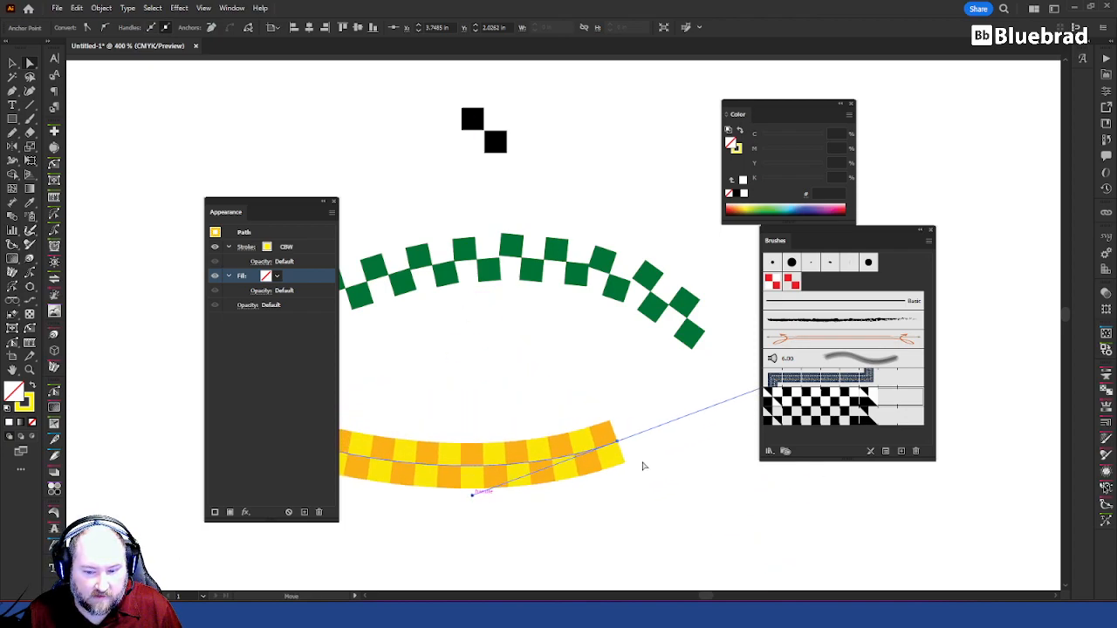
{"action": "left_click_drag", "start_coordinate": [616, 441], "coordinate": [655, 424]}
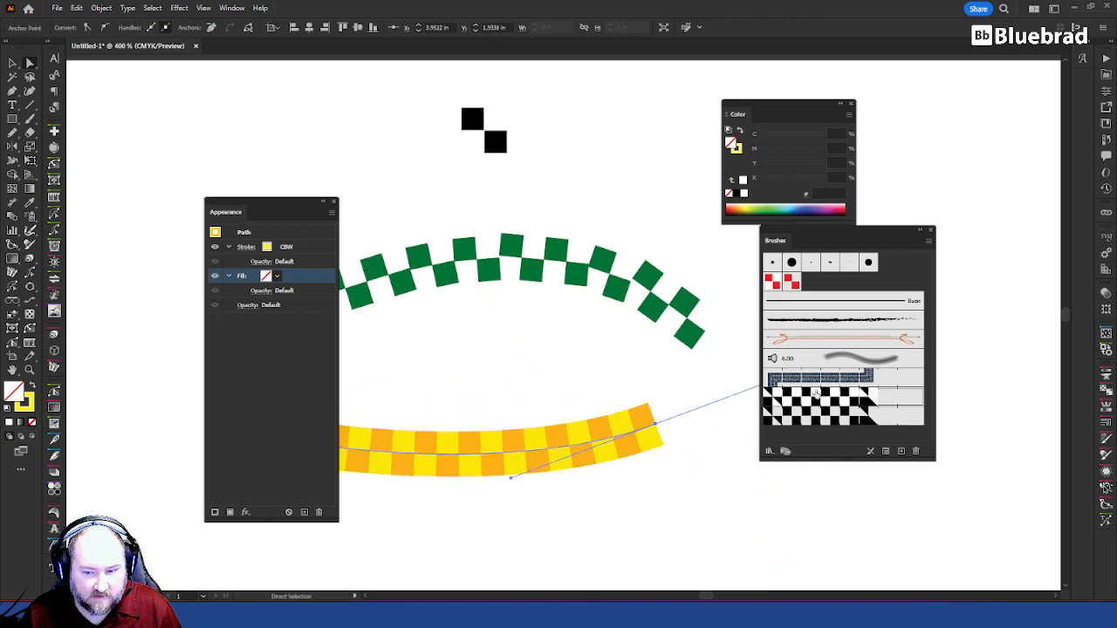
Step: Select the lower curve and review the colorization methods and tips in the CBW pattern brush's options
{"action": "left_click", "coordinate": [469, 344]}
{"action": "left_click", "coordinate": [499, 448]}
{"action": "left_click", "coordinate": [271, 249]}
{"action": "left_click", "coordinate": [268, 248]}
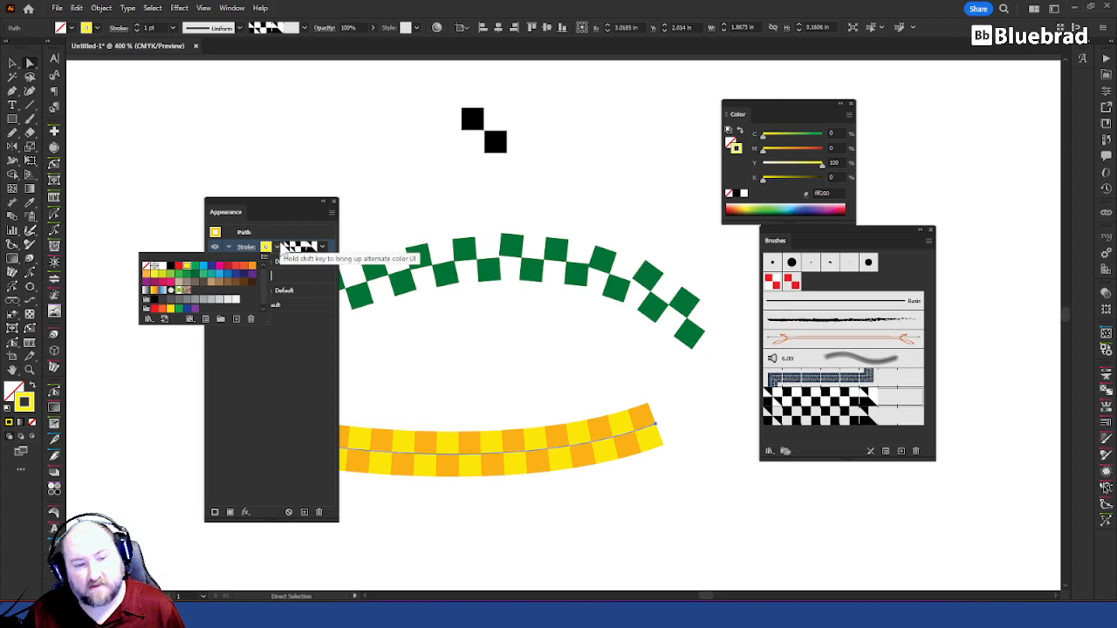
{"action": "double_click", "coordinate": [838, 397]}
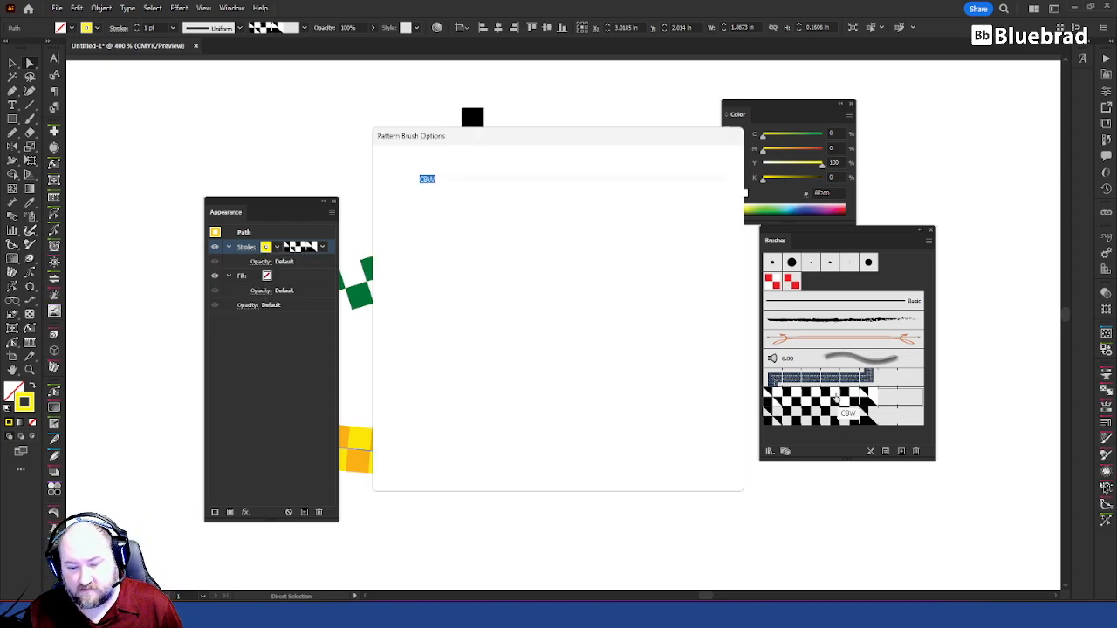
{"action": "left_click", "coordinate": [658, 391]}
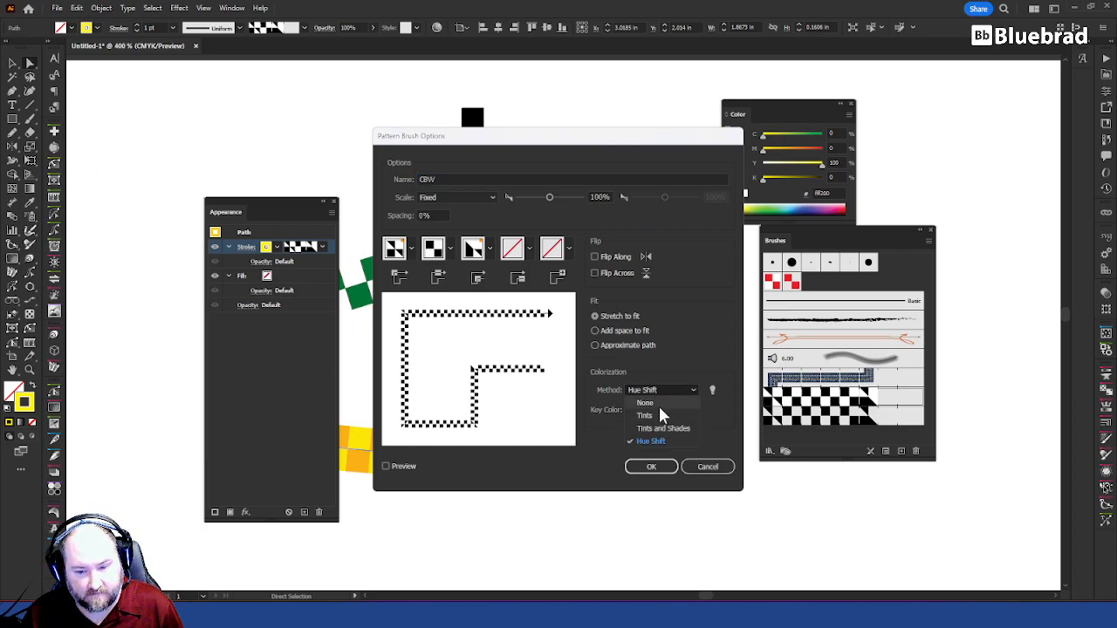
{"action": "left_click", "coordinate": [714, 392]}
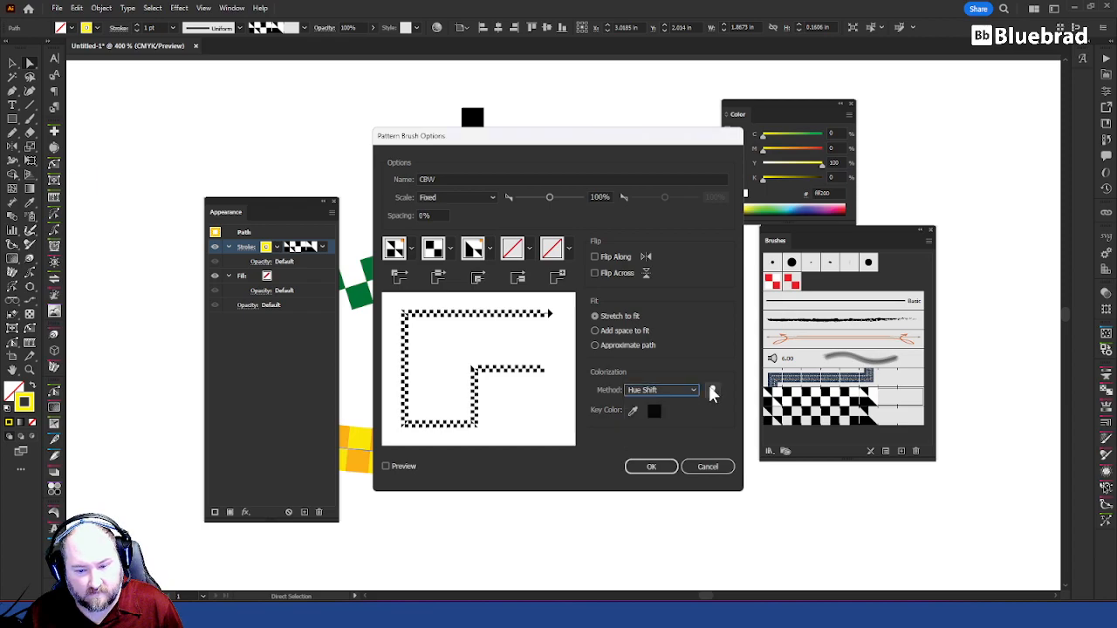
{"action": "left_click", "coordinate": [713, 391]}
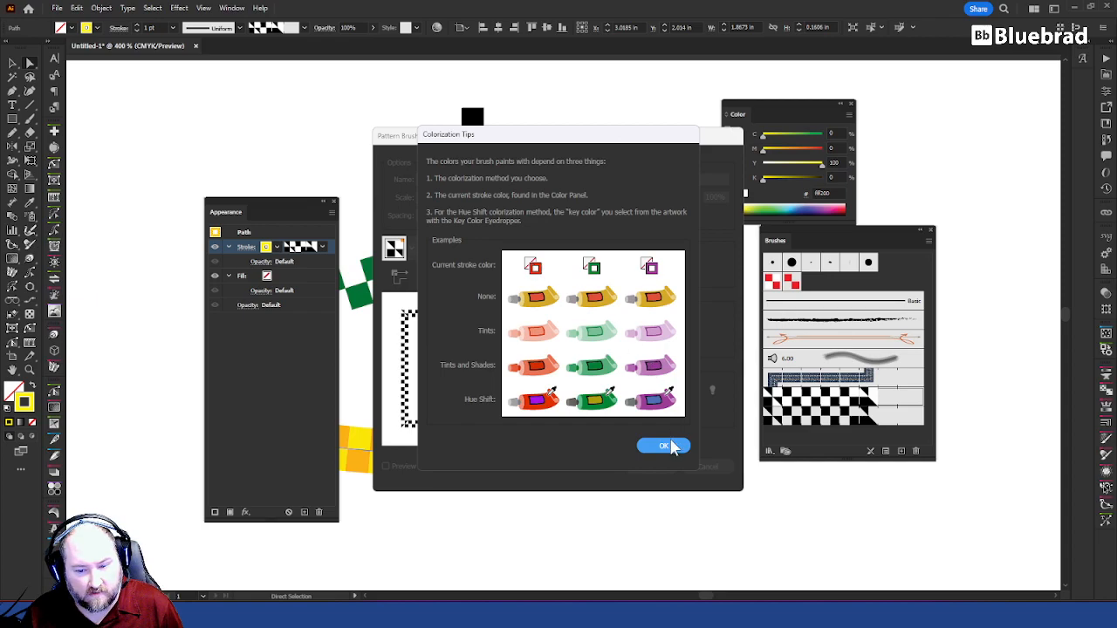
{"action": "left_click", "coordinate": [664, 446]}
Step: Set the CBW brush's colorization method to None, sample white as the key color, and apply the changes to existing strokes
{"action": "left_click", "coordinate": [660, 391]}
{"action": "left_click", "coordinate": [667, 403]}
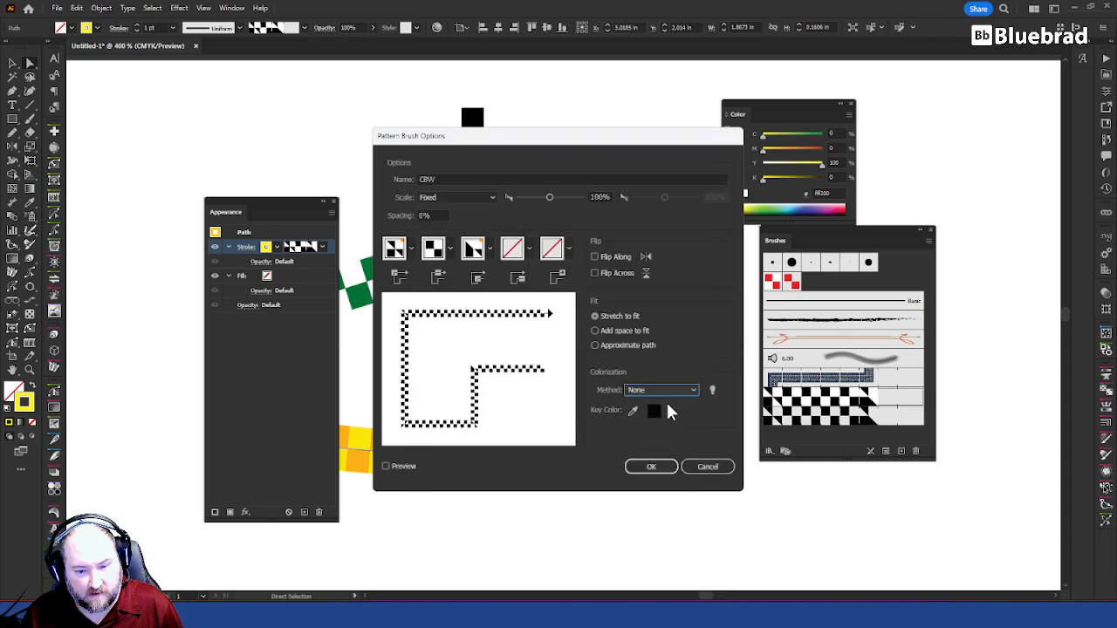
{"action": "left_click", "coordinate": [633, 410]}
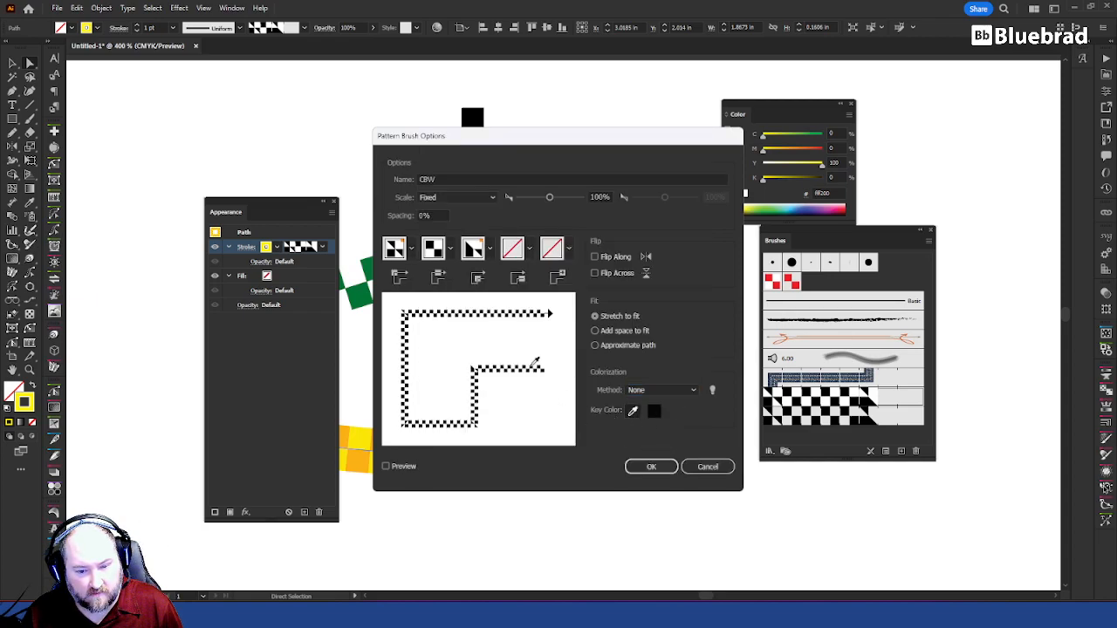
{"action": "left_click", "coordinate": [534, 364]}
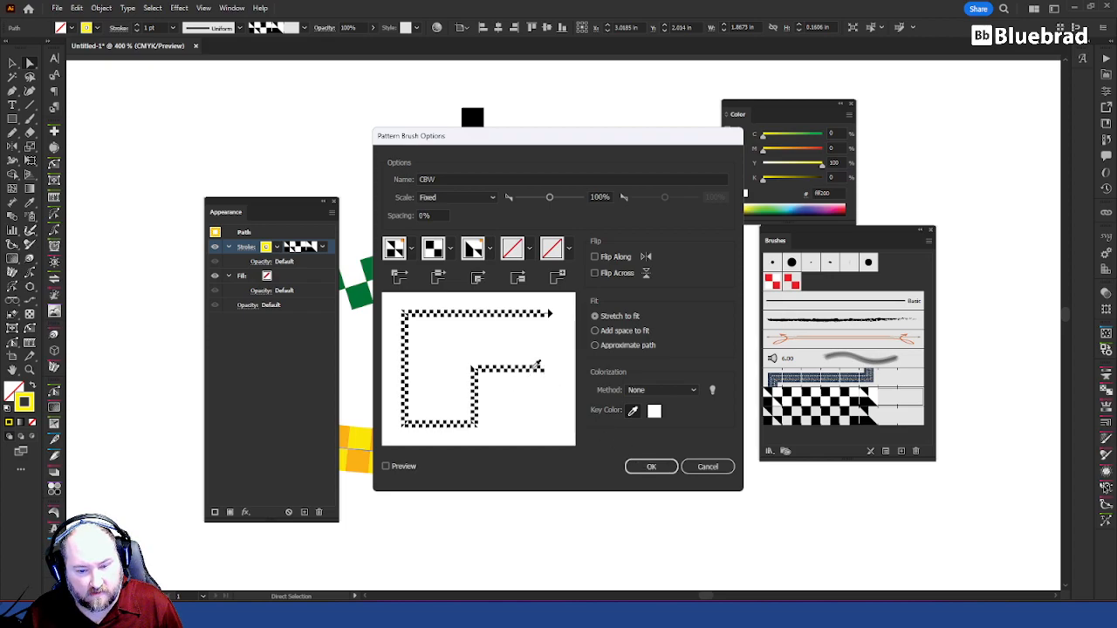
{"action": "left_click", "coordinate": [650, 468]}
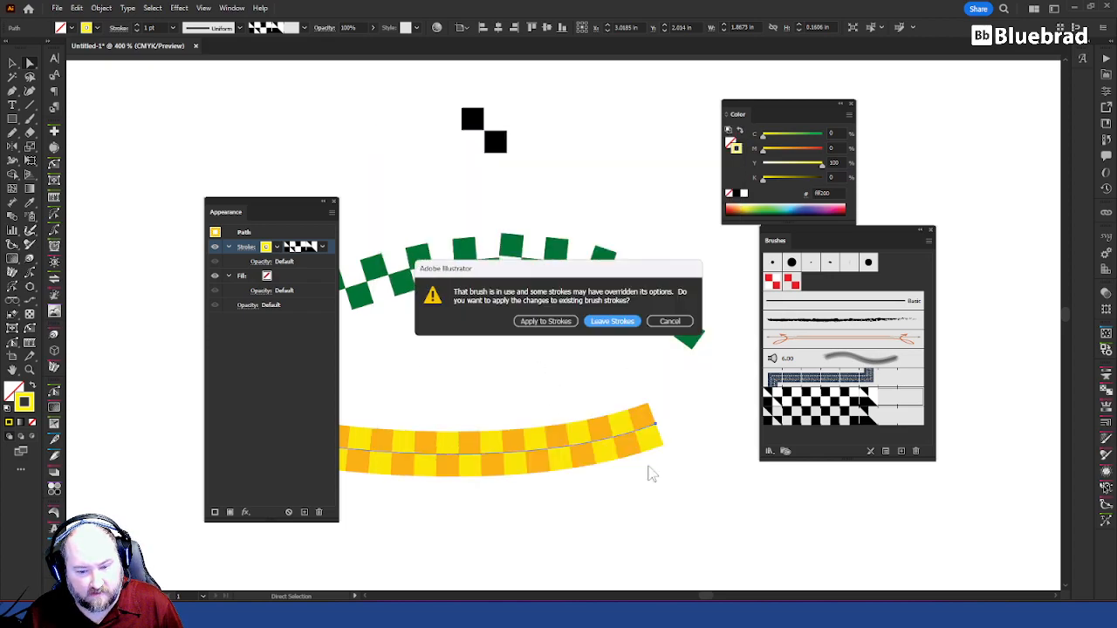
{"action": "left_click", "coordinate": [545, 321]}
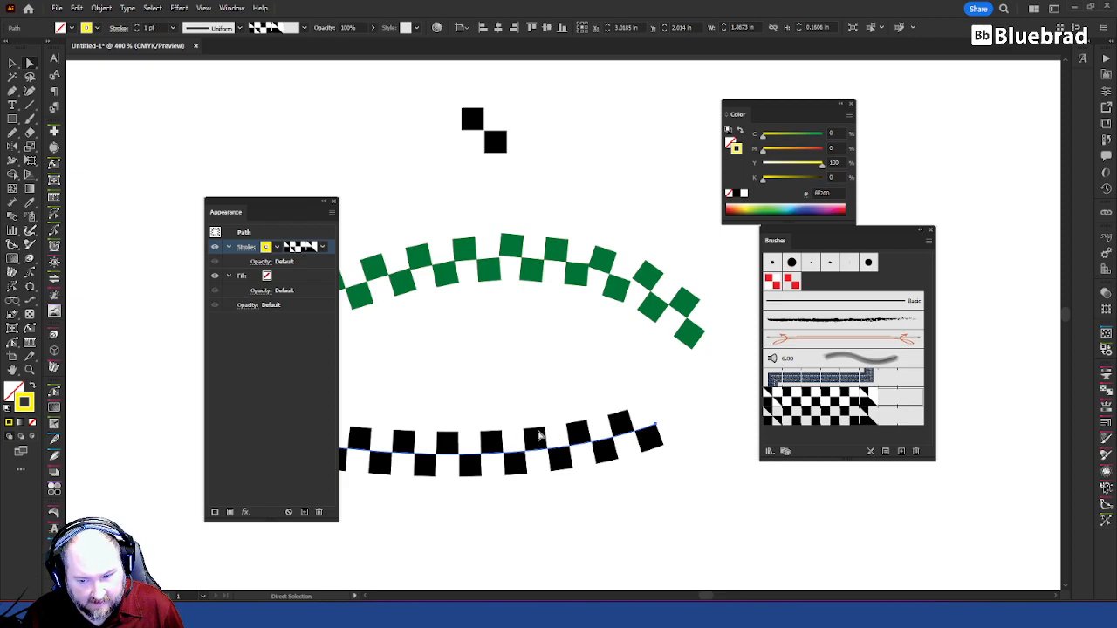
Step: Select the two black squares above the arches and fill them with light green (93ba3e), without a stroke
{"action": "left_click", "coordinate": [546, 358]}
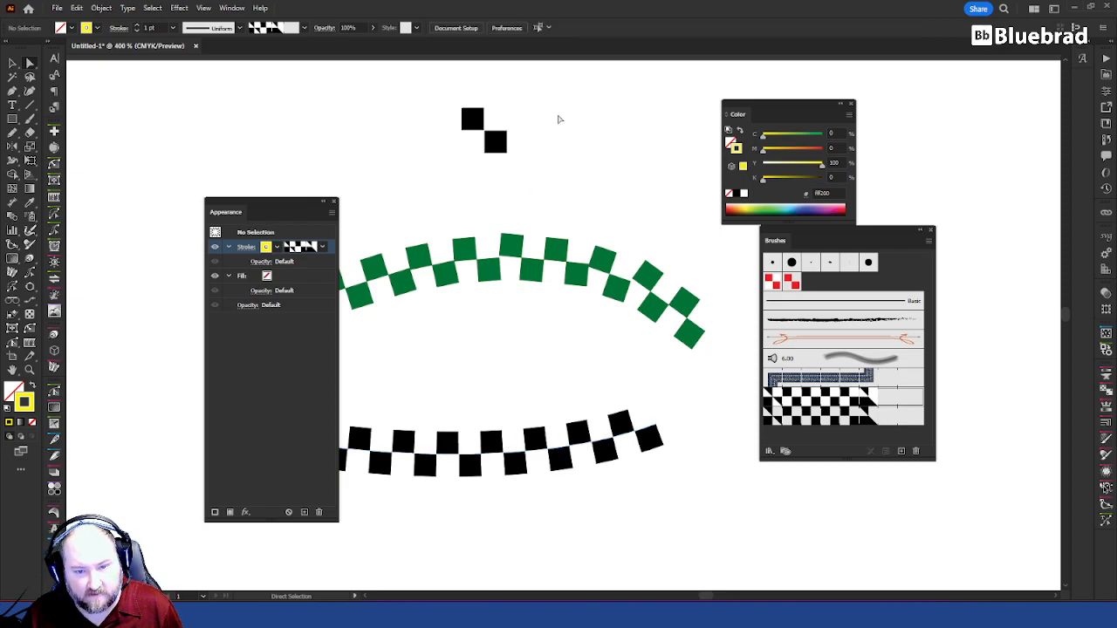
{"action": "left_click", "coordinate": [496, 147]}
{"action": "left_click", "coordinate": [475, 122], "text": "shift"}
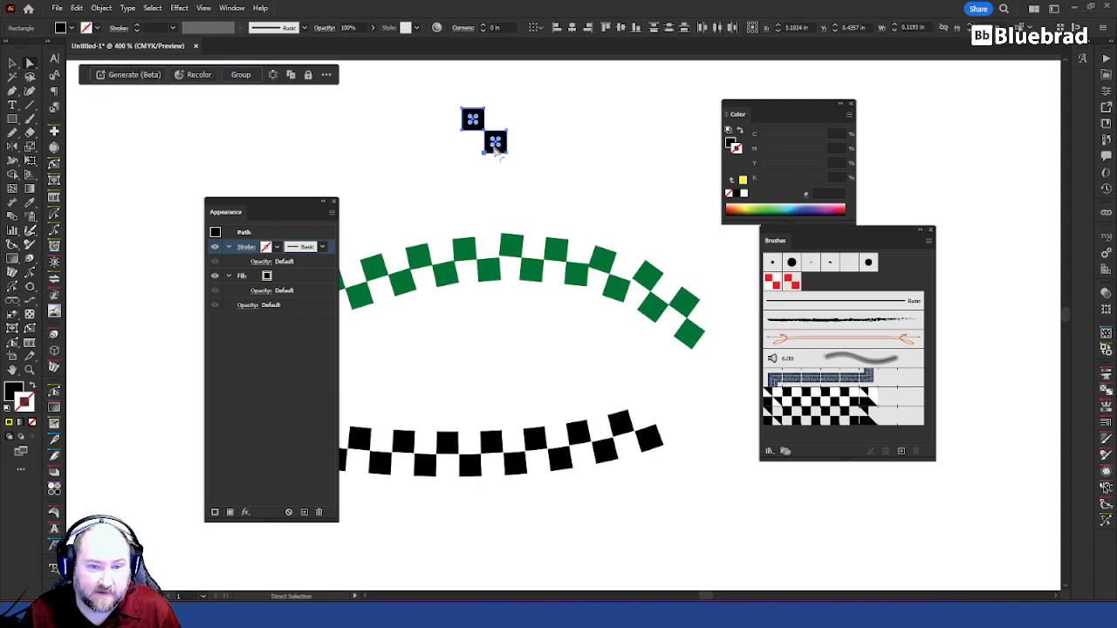
{"action": "left_click", "coordinate": [743, 181]}
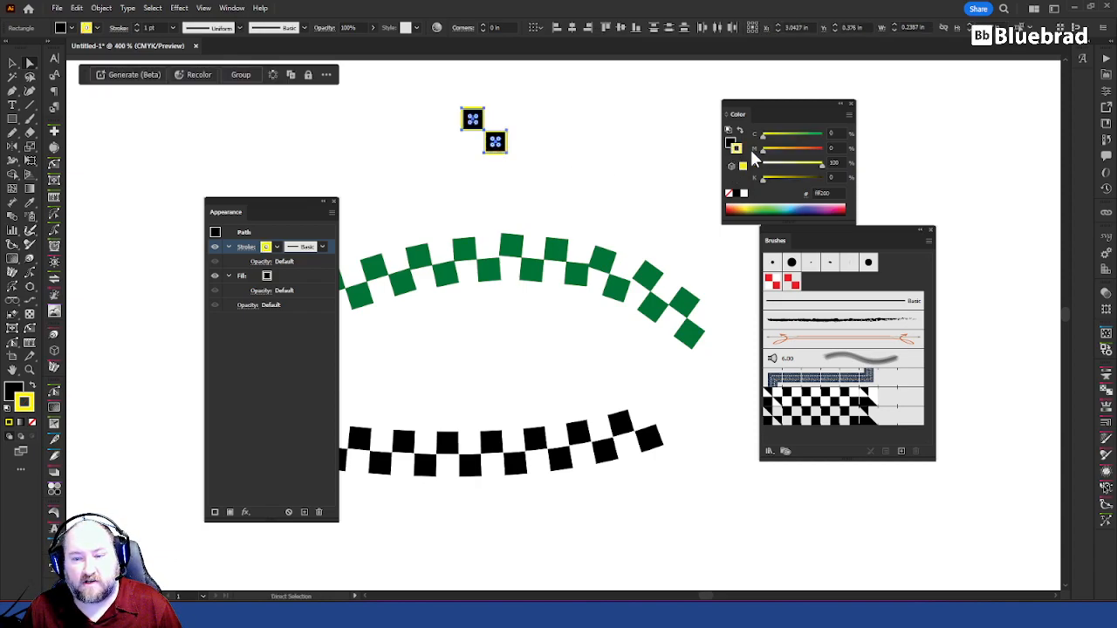
{"action": "key", "text": "ctrl+z"}
{"action": "key", "text": "x"}
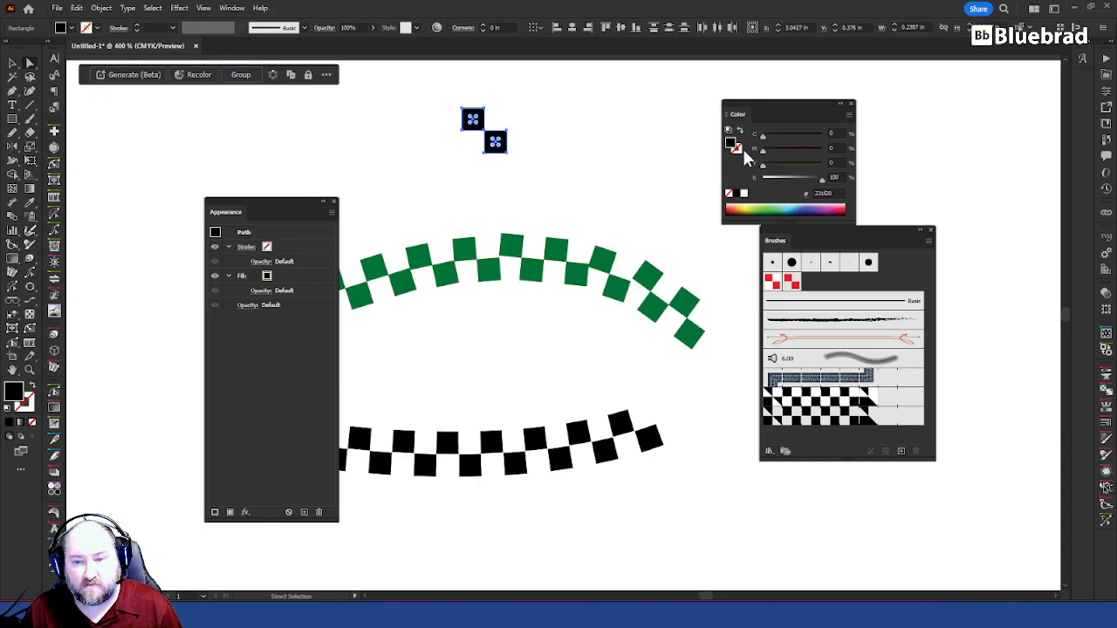
{"action": "left_click", "coordinate": [751, 207]}
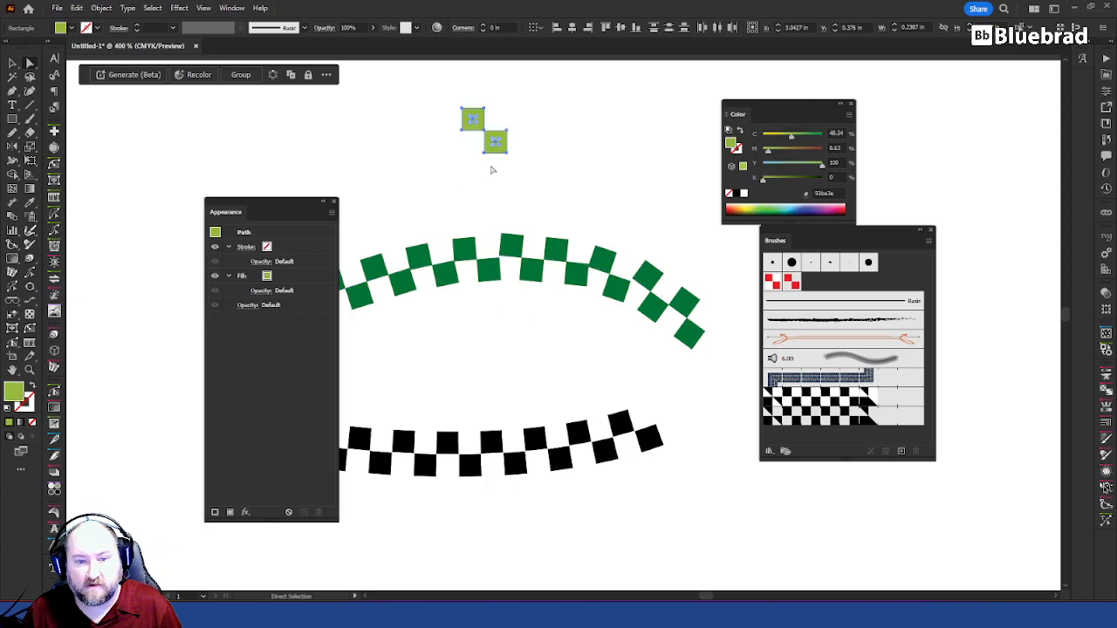
Step: Replace the CBW pattern brush's side tile with the light green-and-white squares and apply it to the existing strokes
{"action": "key", "text": "v"}
{"action": "mouse_move", "coordinate": [534, 103]}
{"action": "left_mouse_down"}
{"action": "mouse_move", "coordinate": [461, 164]}
{"action": "mouse_move", "coordinate": [838, 352]}
{"action": "mouse_move", "coordinate": [846, 384]}
{"action": "mouse_move", "coordinate": [831, 399]}
{"action": "left_mouse_up"}
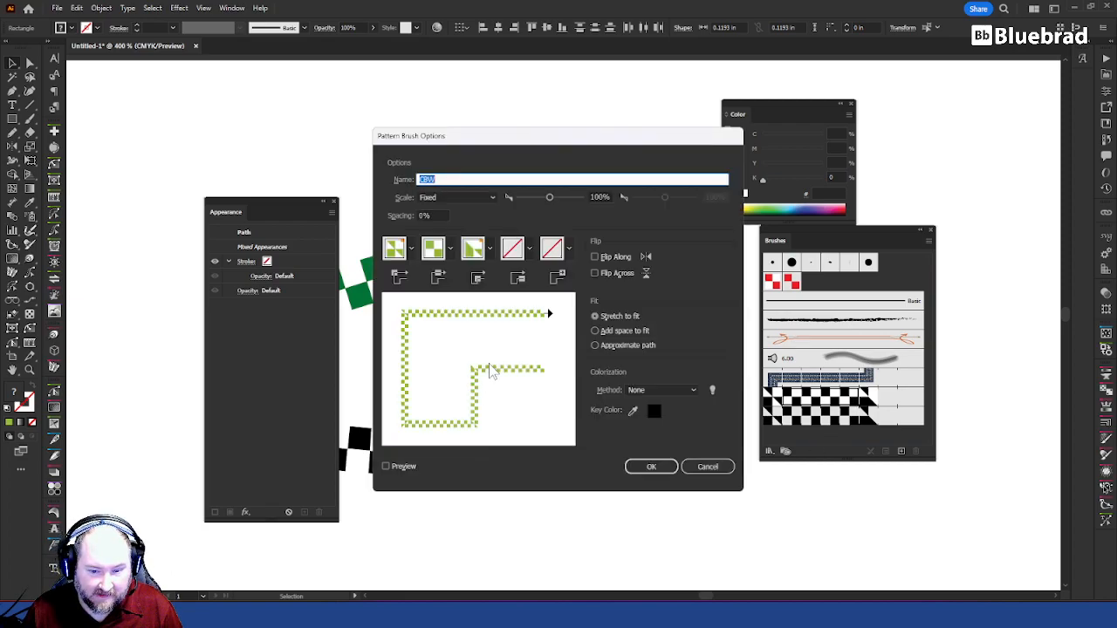
{"action": "left_click", "coordinate": [673, 467]}
{"action": "left_click", "coordinate": [544, 325]}
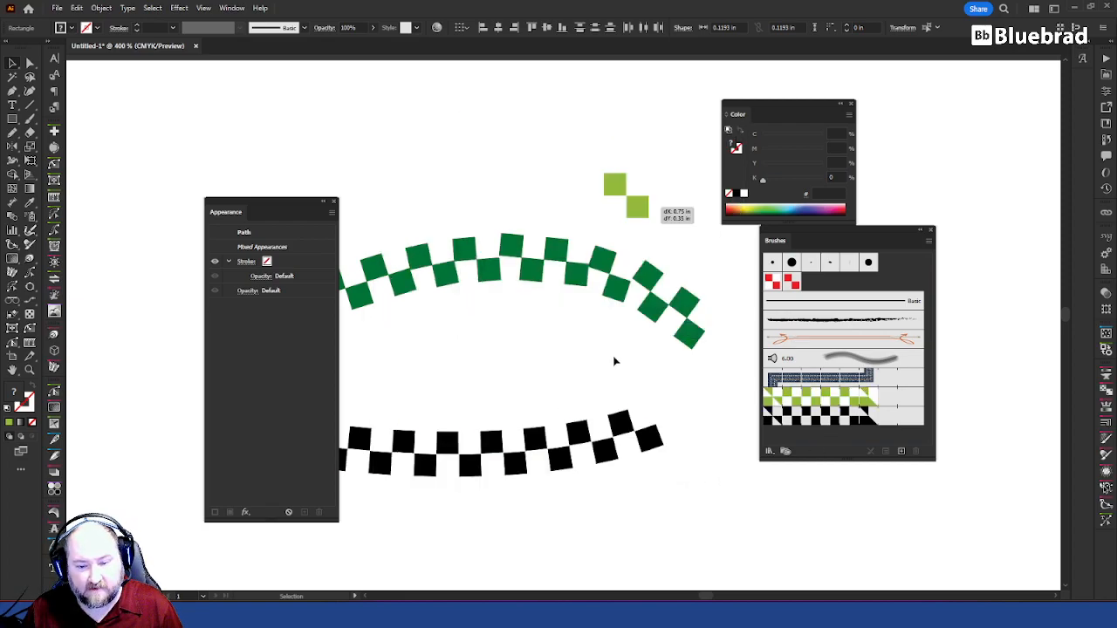
{"action": "left_click", "coordinate": [625, 365]}
{"action": "left_click", "coordinate": [642, 454]}
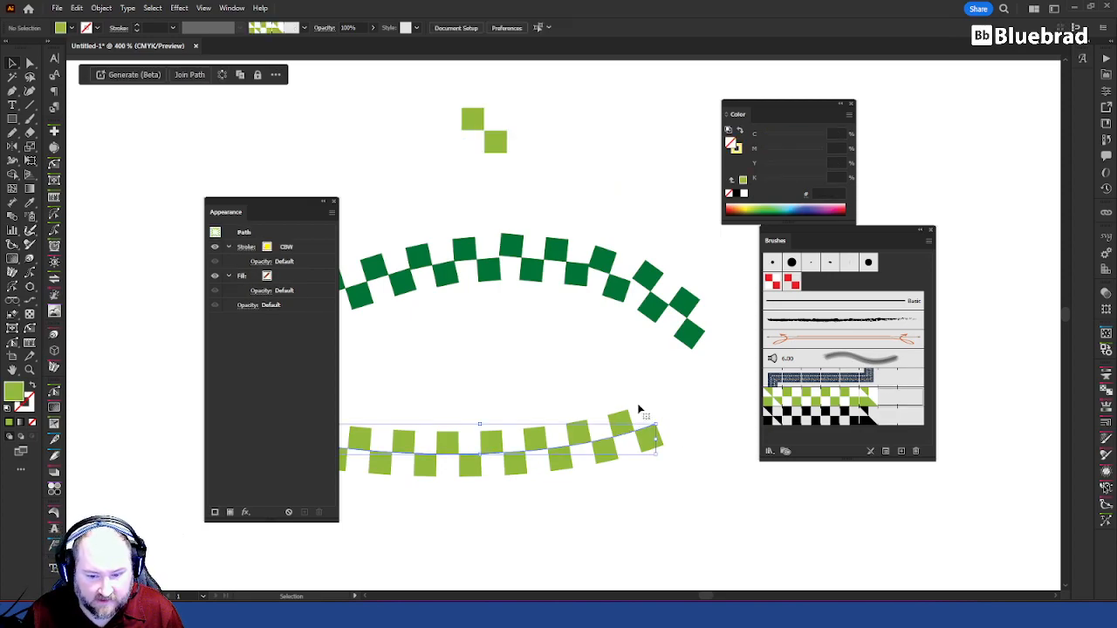
{"action": "left_click", "coordinate": [664, 377]}
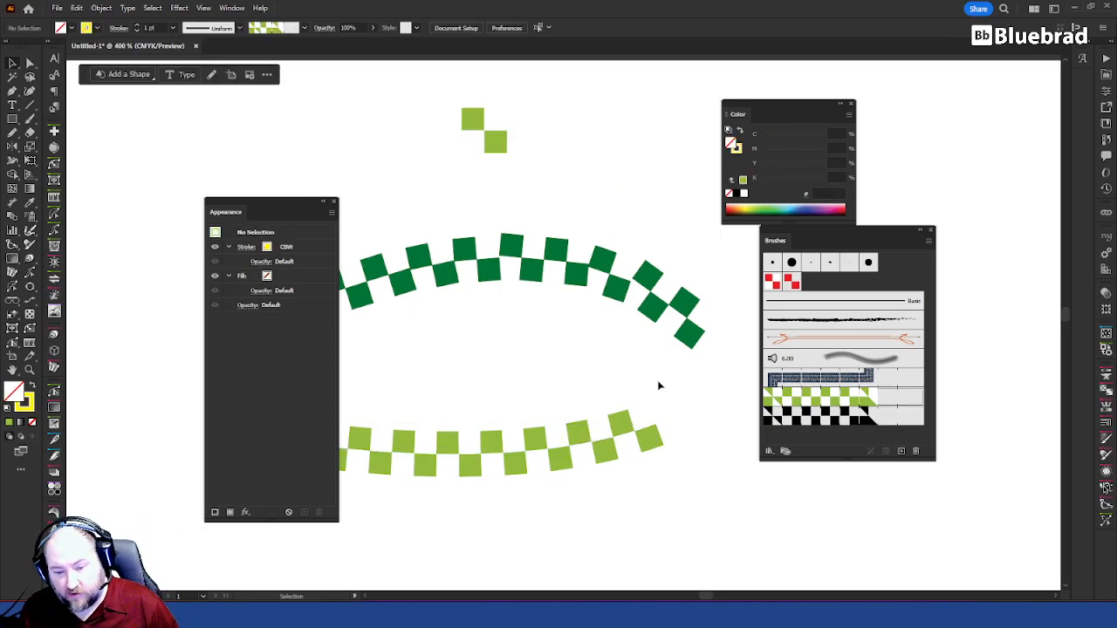
Step: Show the Swatches panel over the Color panel and set the default stroke colour to black with nothing selected
{"action": "key", "text": "F6"}
{"action": "left_click_drag", "start_coordinate": [768, 170], "coordinate": [676, 90]}
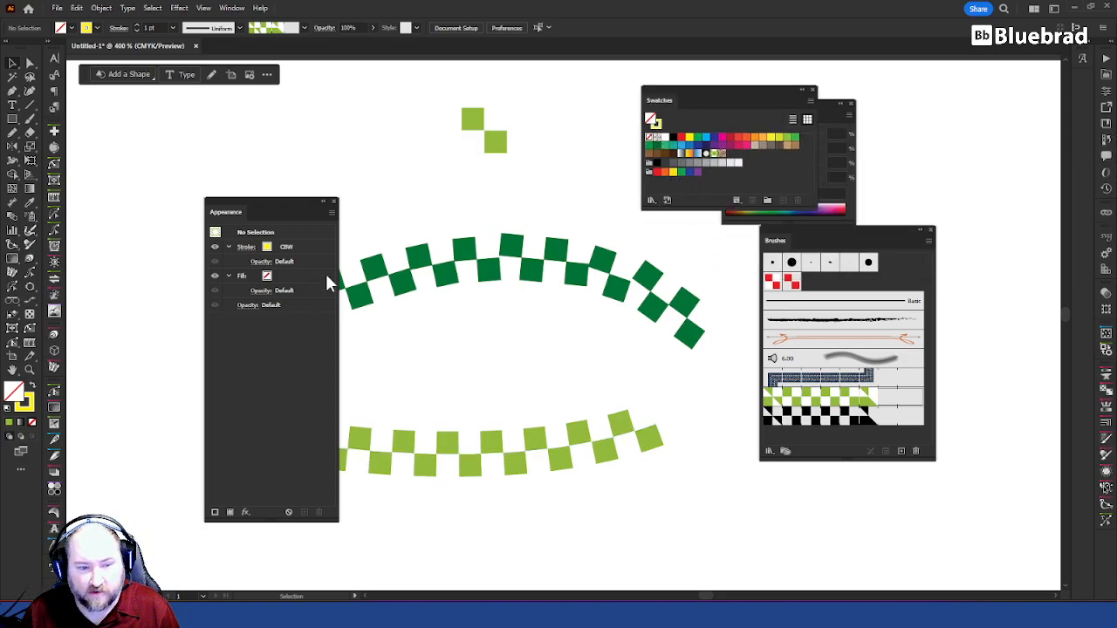
{"action": "left_click", "coordinate": [267, 247]}
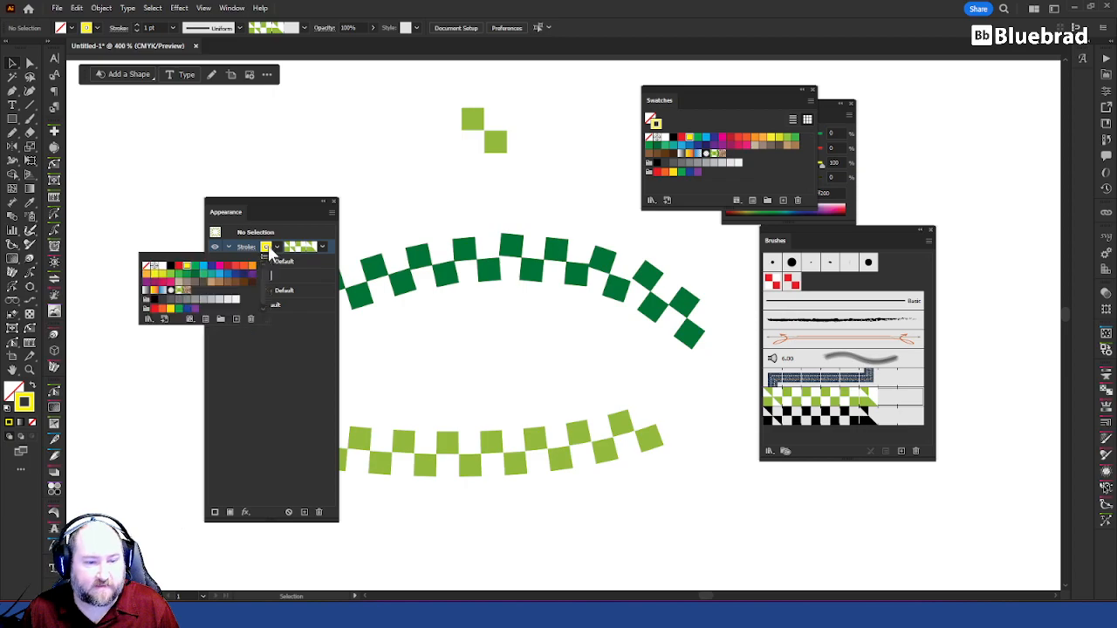
{"action": "left_click", "coordinate": [171, 267]}
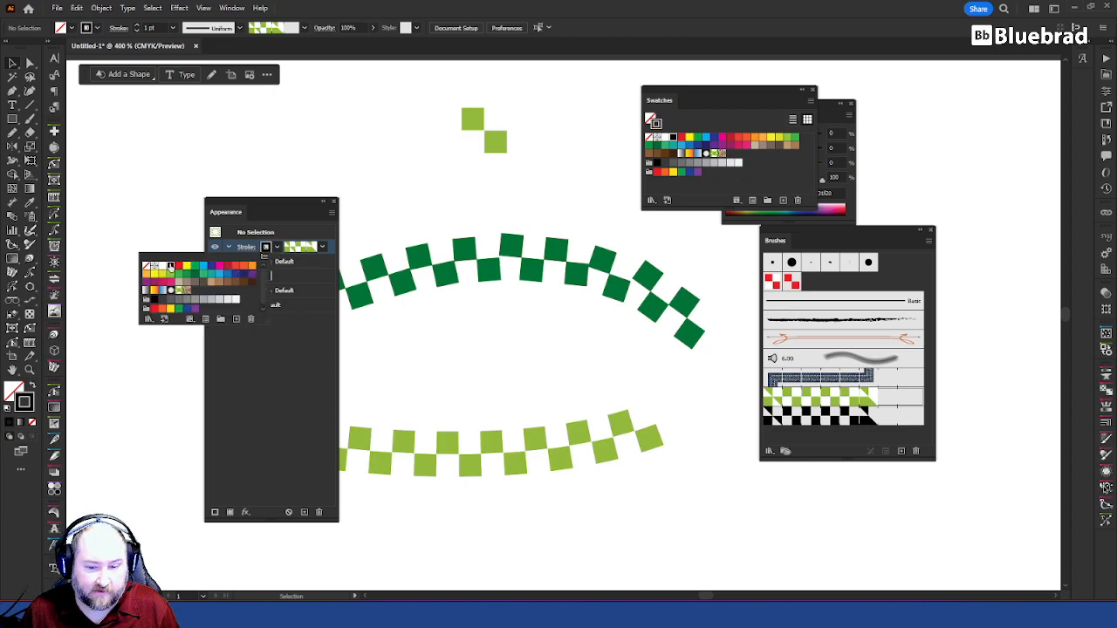
{"action": "left_click", "coordinate": [322, 247]}
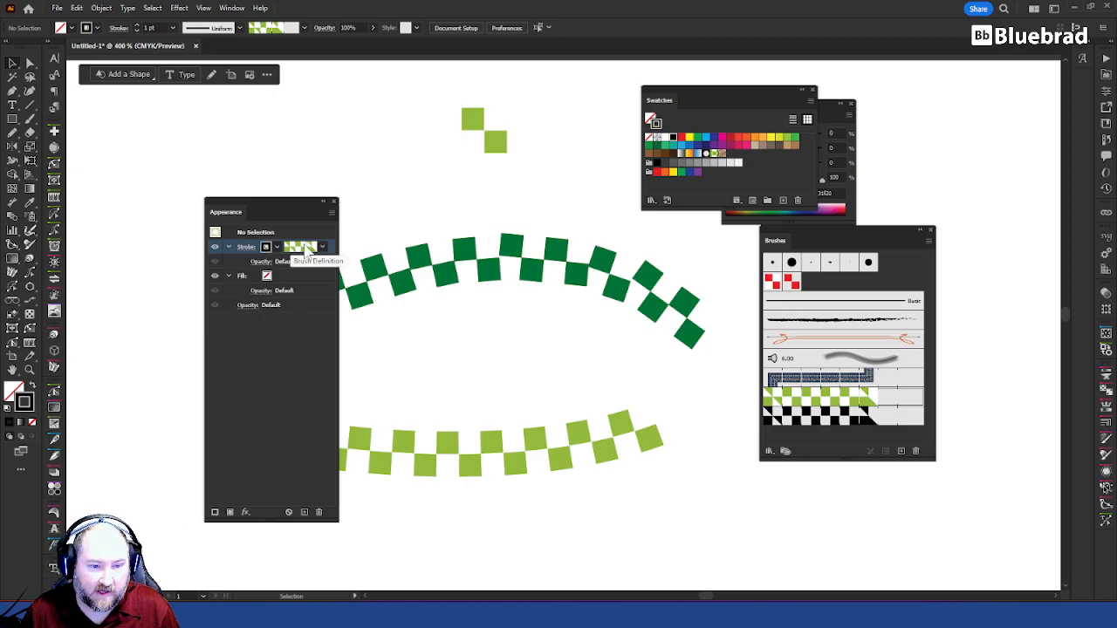
Step: Move the lower curve's right end point slightly upward and deselect the curve
{"action": "left_click", "coordinate": [644, 426]}
{"action": "key", "text": "a"}
{"action": "mouse_move", "coordinate": [656, 427]}
{"action": "left_mouse_down"}
{"action": "mouse_move", "coordinate": [668, 425]}
{"action": "mouse_move", "coordinate": [623, 415]}
{"action": "mouse_move", "coordinate": [636, 400]}
{"action": "mouse_move", "coordinate": [645, 433]}
{"action": "mouse_move", "coordinate": [685, 460]}
{"action": "mouse_move", "coordinate": [653, 410]}
{"action": "left_mouse_up"}
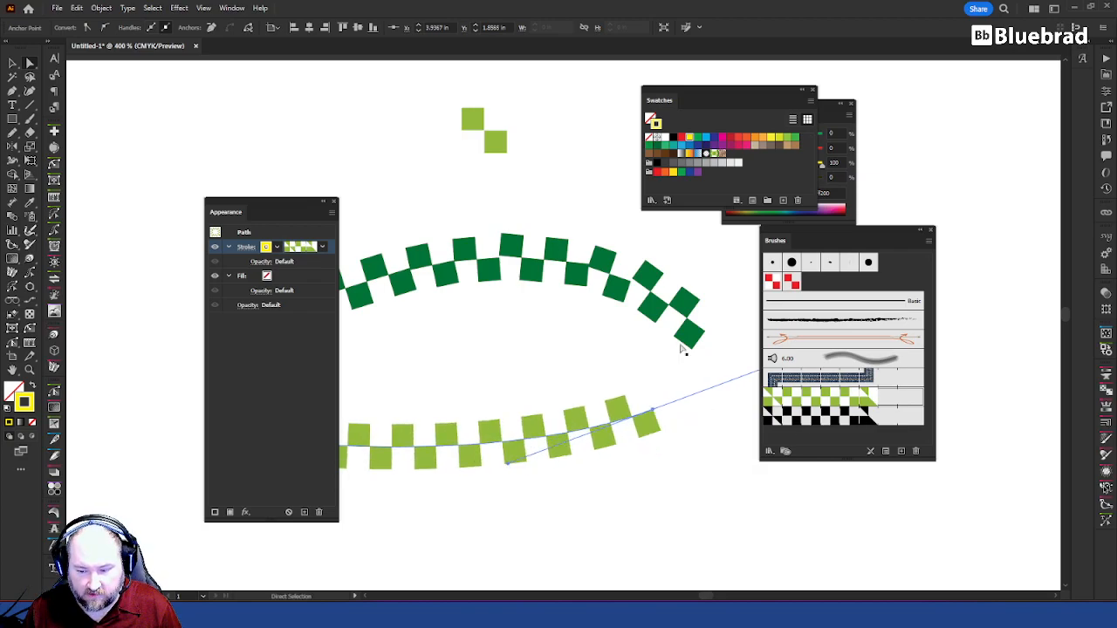
{"action": "left_click", "coordinate": [505, 163]}
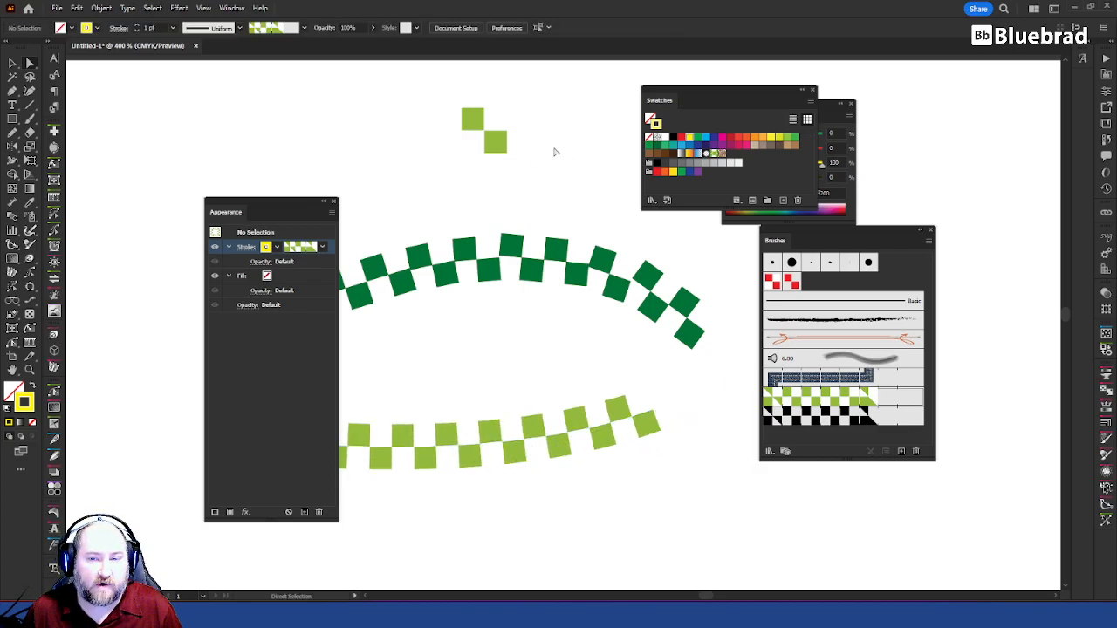
Step: Create a spot color swatch named x1 from the two light green squares' fill, with cyan at 100% and magenta at 0%
{"action": "left_click", "coordinate": [496, 141]}
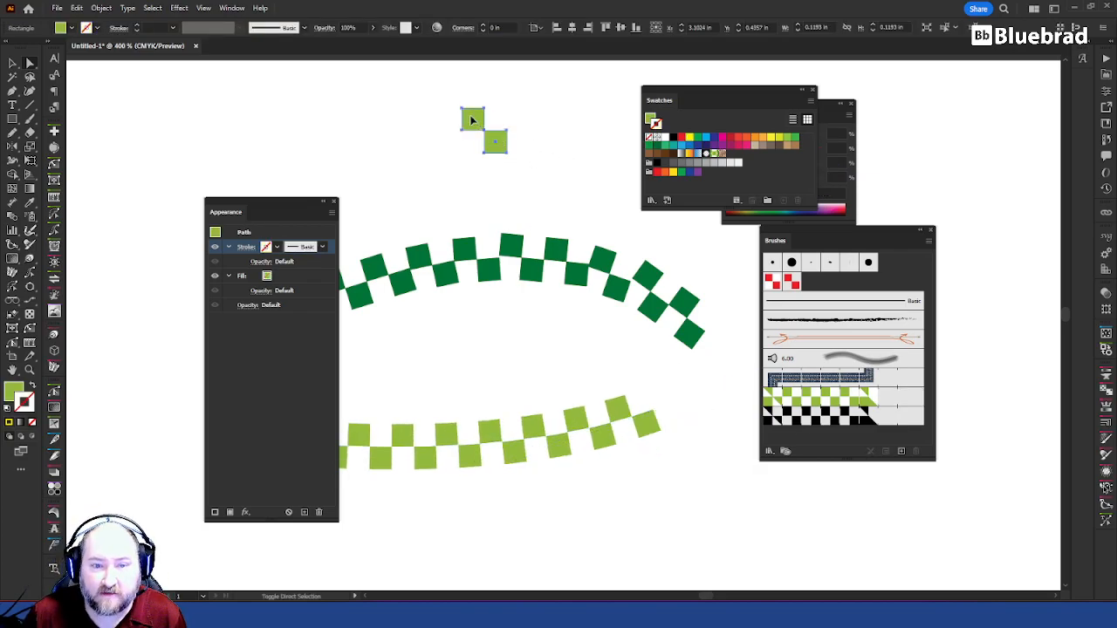
{"action": "left_click", "coordinate": [472, 116], "text": "shift"}
{"action": "key", "text": "x"}
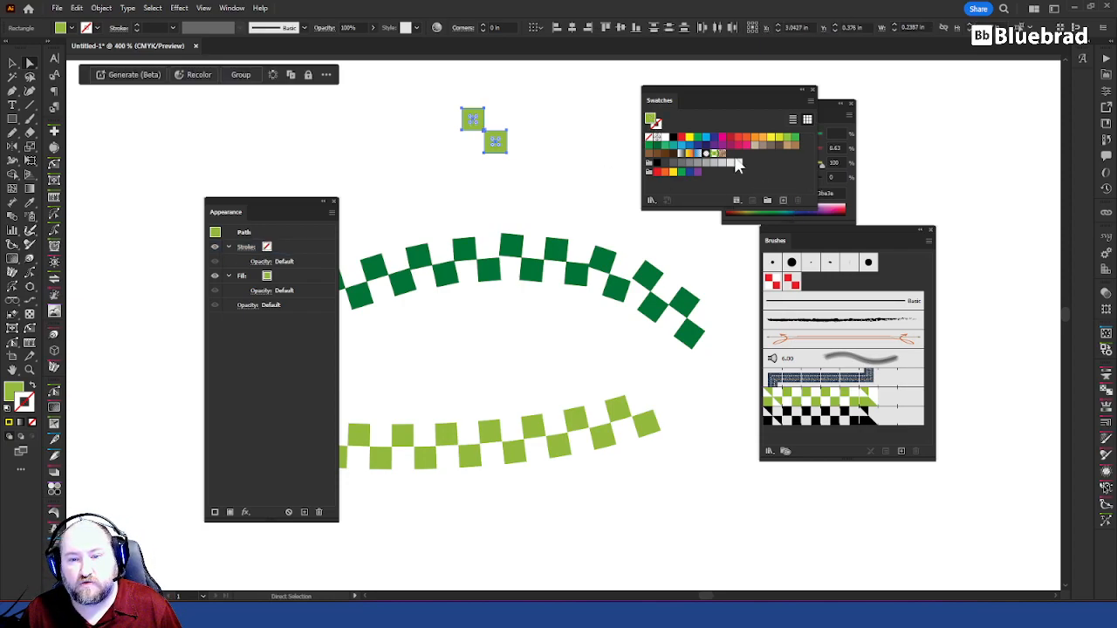
{"action": "left_click", "coordinate": [784, 200]}
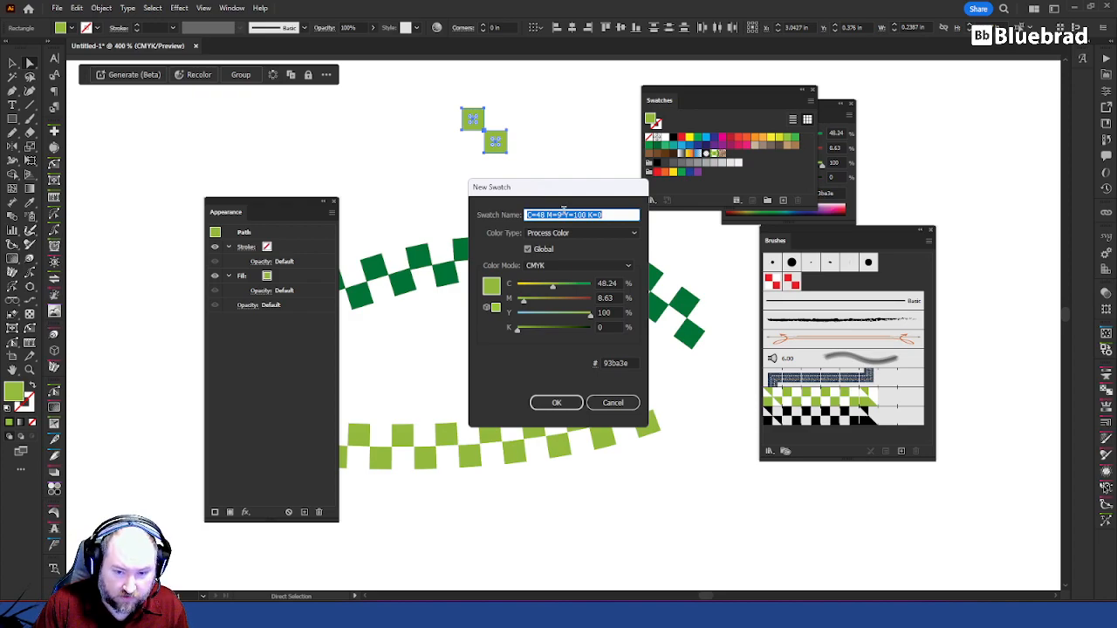
{"action": "type", "text": "x1"}
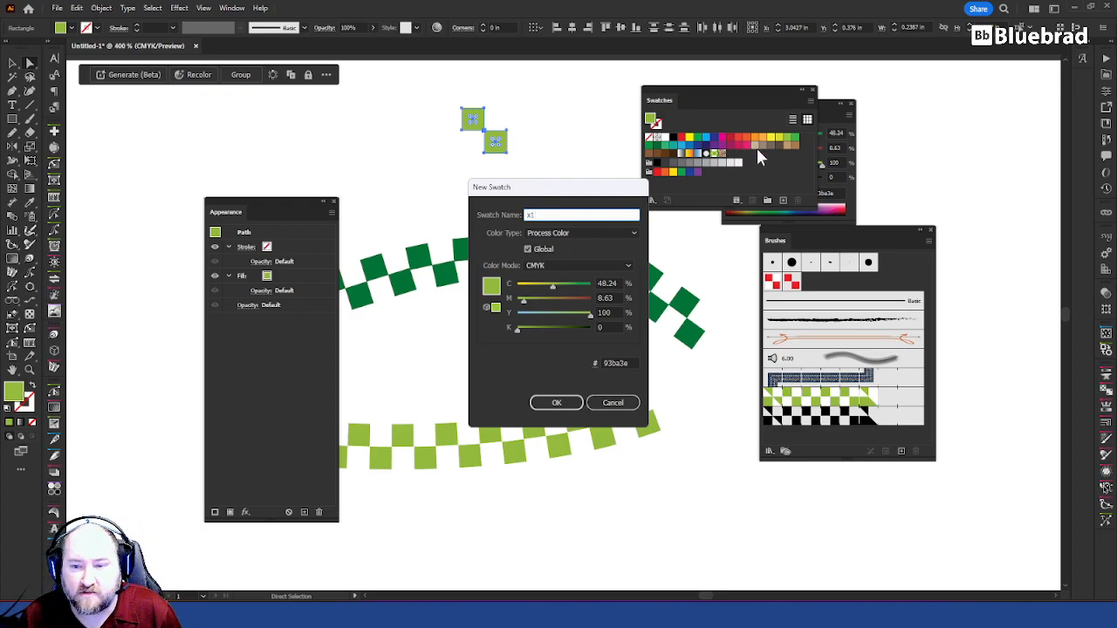
{"action": "left_click", "coordinate": [562, 232]}
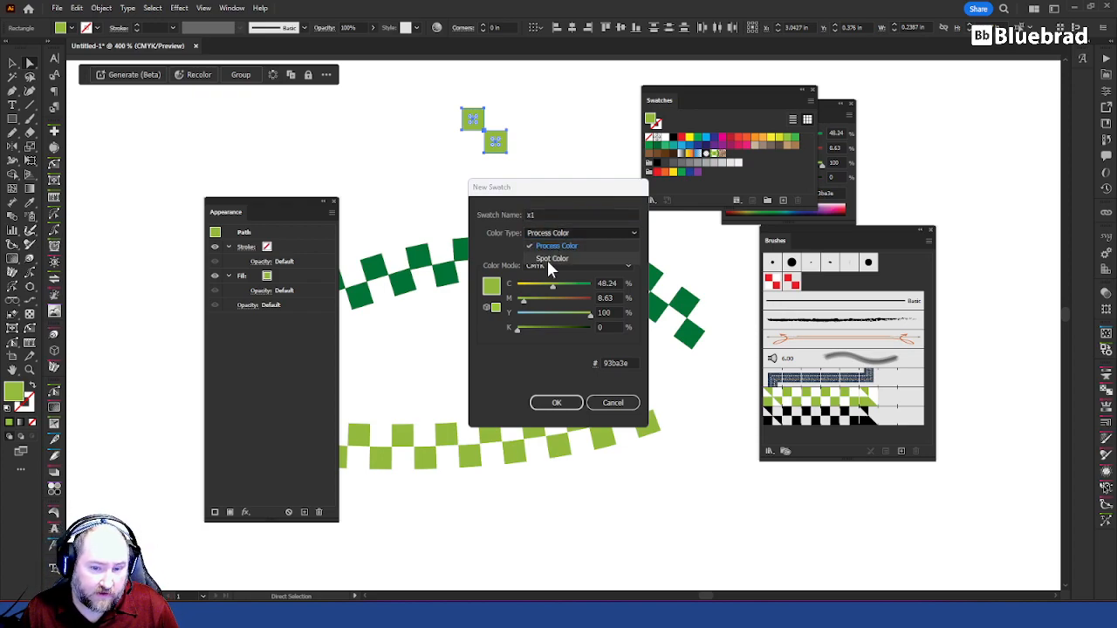
{"action": "left_click", "coordinate": [549, 259]}
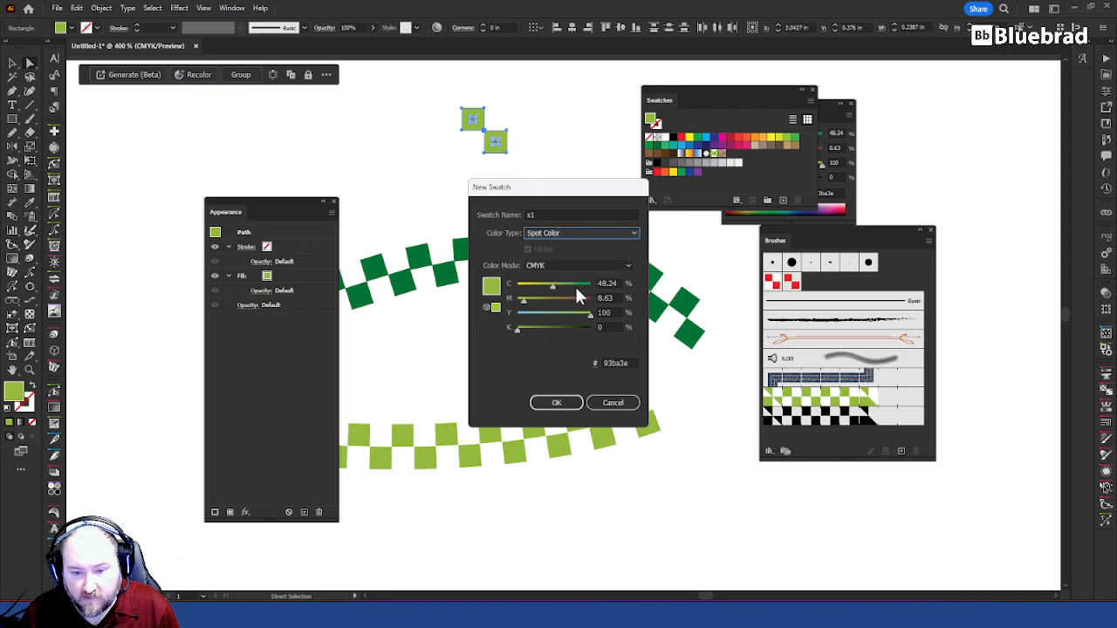
{"action": "left_click_drag", "start_coordinate": [552, 286], "coordinate": [637, 286]}
{"action": "left_click_drag", "start_coordinate": [524, 300], "coordinate": [479, 302]}
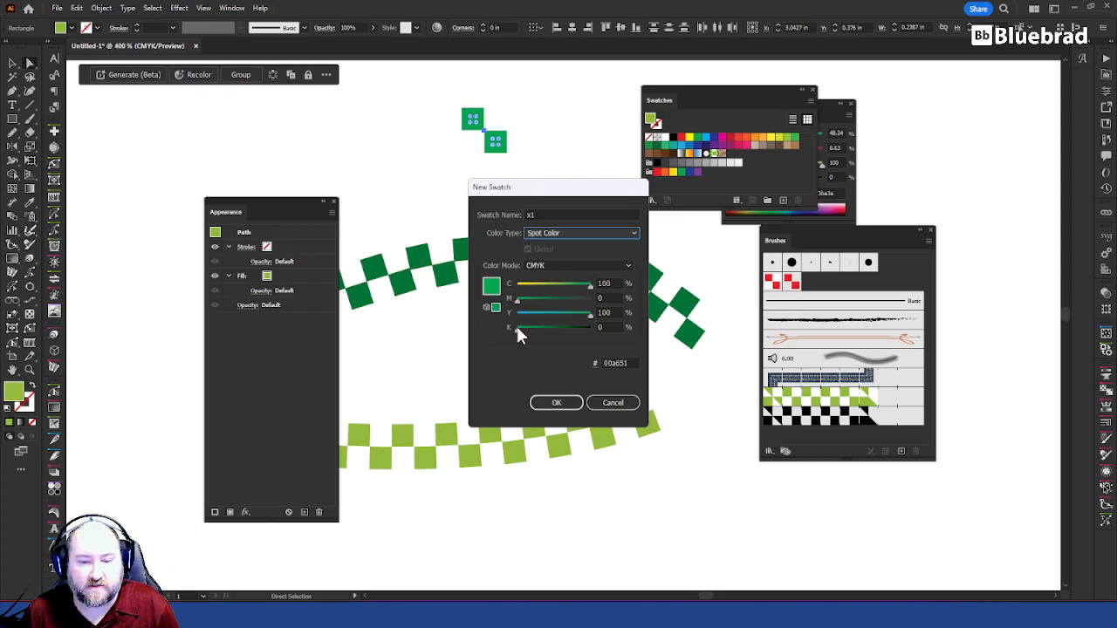
{"action": "left_click", "coordinate": [556, 404]}
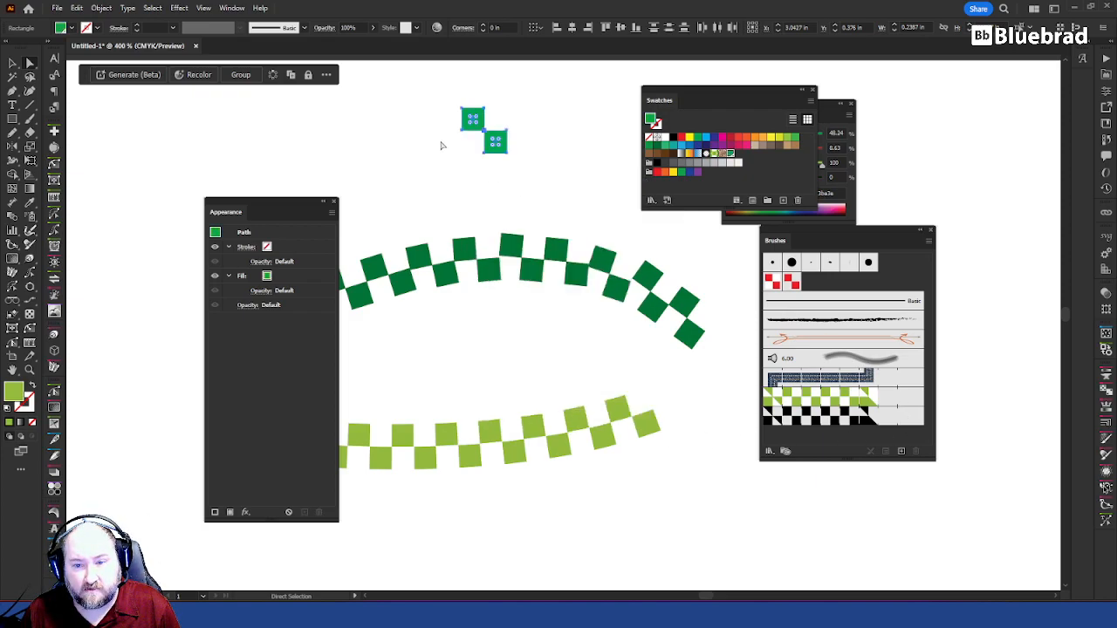
Step: Replace the CBW pattern brush's side tile with the four squares coloured with the x1 spot green and apply the change to the existing strokes
{"action": "left_click", "coordinate": [556, 191]}
{"action": "left_click_drag", "start_coordinate": [453, 137], "coordinate": [398, 69]}
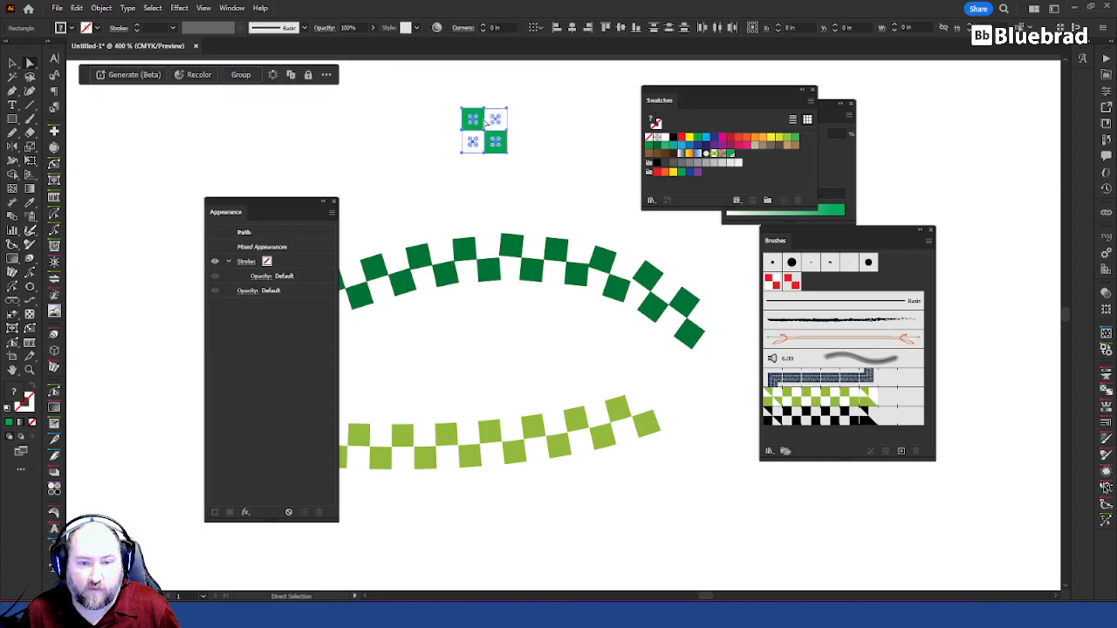
{"action": "key", "text": "v"}
{"action": "mouse_move", "coordinate": [499, 141]}
{"action": "left_mouse_down"}
{"action": "mouse_move", "coordinate": [887, 378]}
{"action": "mouse_move", "coordinate": [849, 397]}
{"action": "left_mouse_up"}
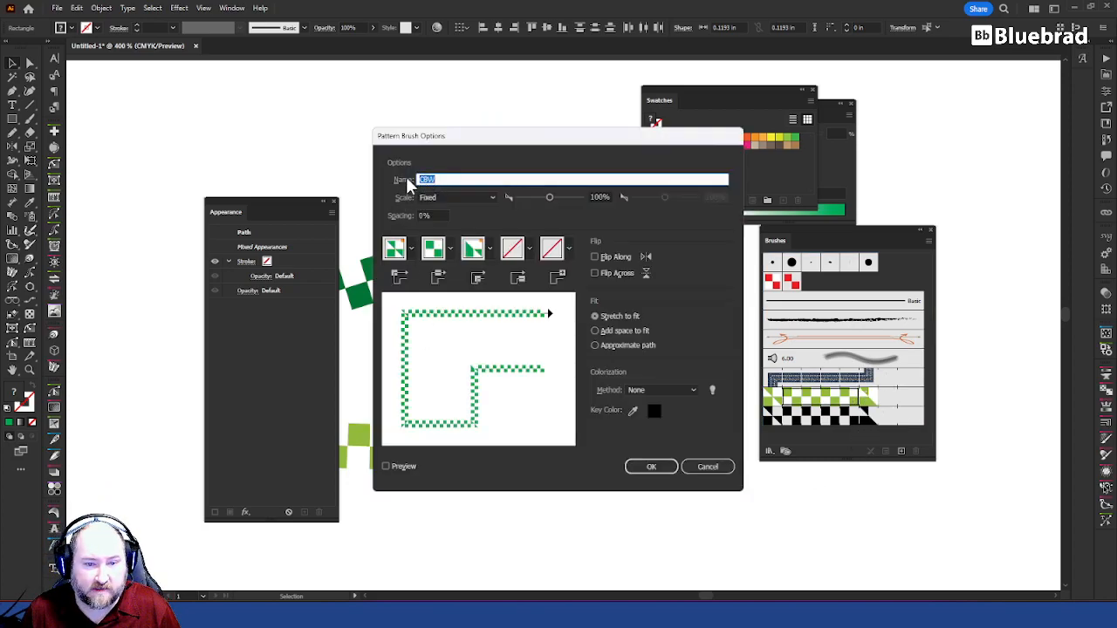
{"action": "left_click", "coordinate": [651, 466]}
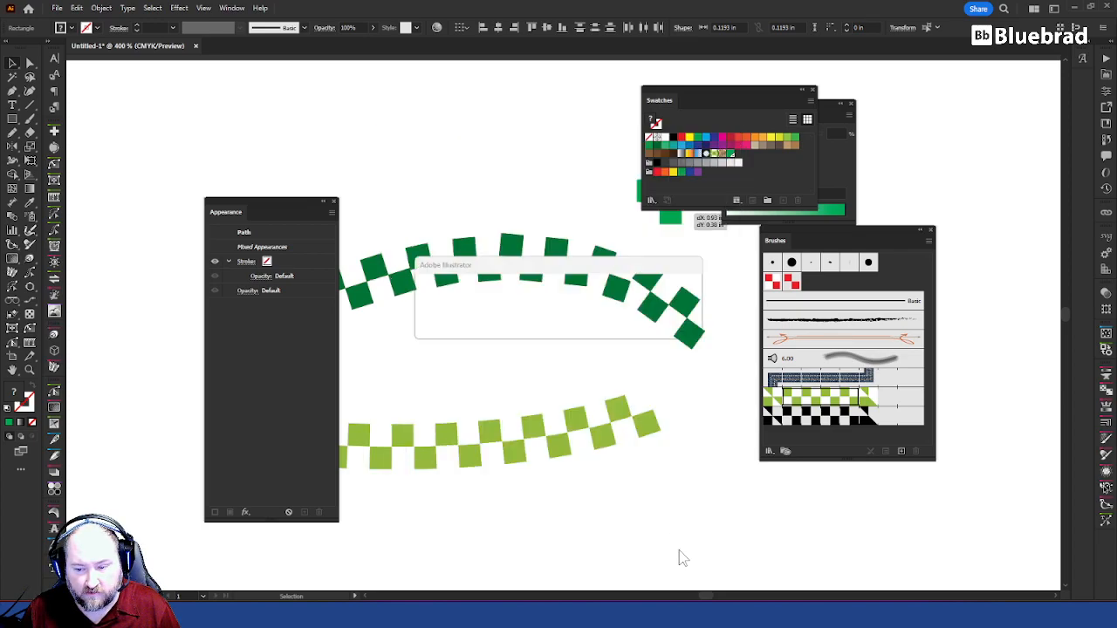
{"action": "left_click", "coordinate": [546, 325]}
Step: Move the lower curve's right end point inward and upward, and place a duplicate of the curve overlapping it
{"action": "left_click", "coordinate": [685, 495]}
{"action": "key", "text": "a"}
{"action": "mouse_move", "coordinate": [661, 417]}
{"action": "left_mouse_down"}
{"action": "mouse_move", "coordinate": [530, 384]}
{"action": "mouse_move", "coordinate": [534, 373]}
{"action": "mouse_move", "coordinate": [596, 421]}
{"action": "mouse_move", "coordinate": [633, 425]}
{"action": "left_mouse_up"}
{"action": "key", "text": "v"}
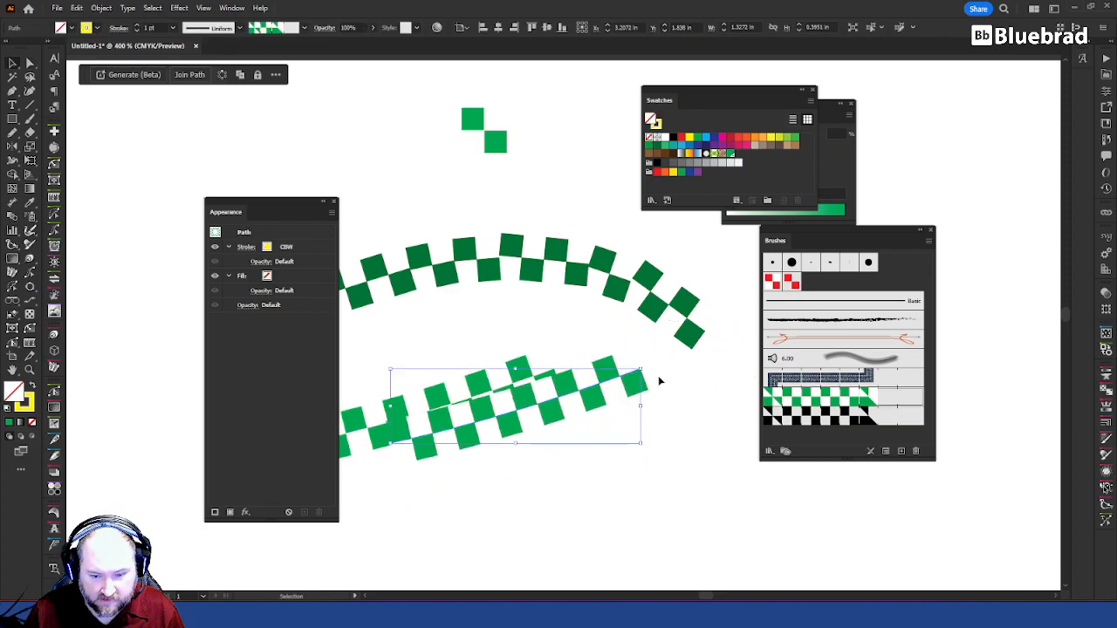
{"action": "left_click", "coordinate": [664, 374]}
Step: Reshape the duplicated curve by moving its left end point up and its right end point down and inward, crossing the original
{"action": "key", "text": "a"}
{"action": "left_click_drag", "start_coordinate": [641, 370], "coordinate": [663, 477]}
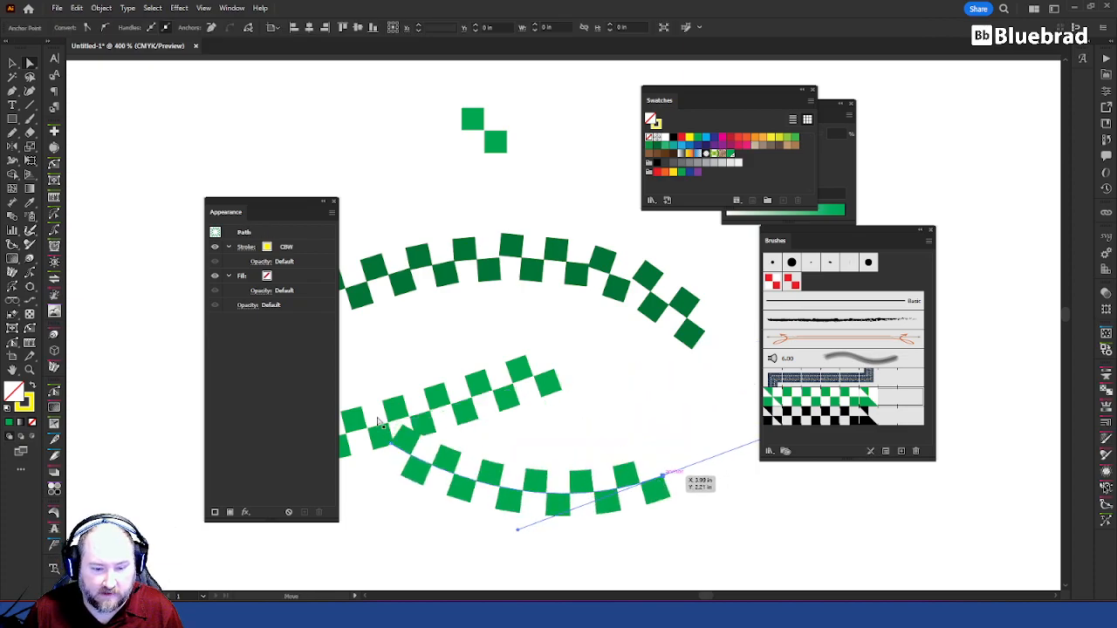
{"action": "left_click_drag", "start_coordinate": [389, 442], "coordinate": [377, 353]}
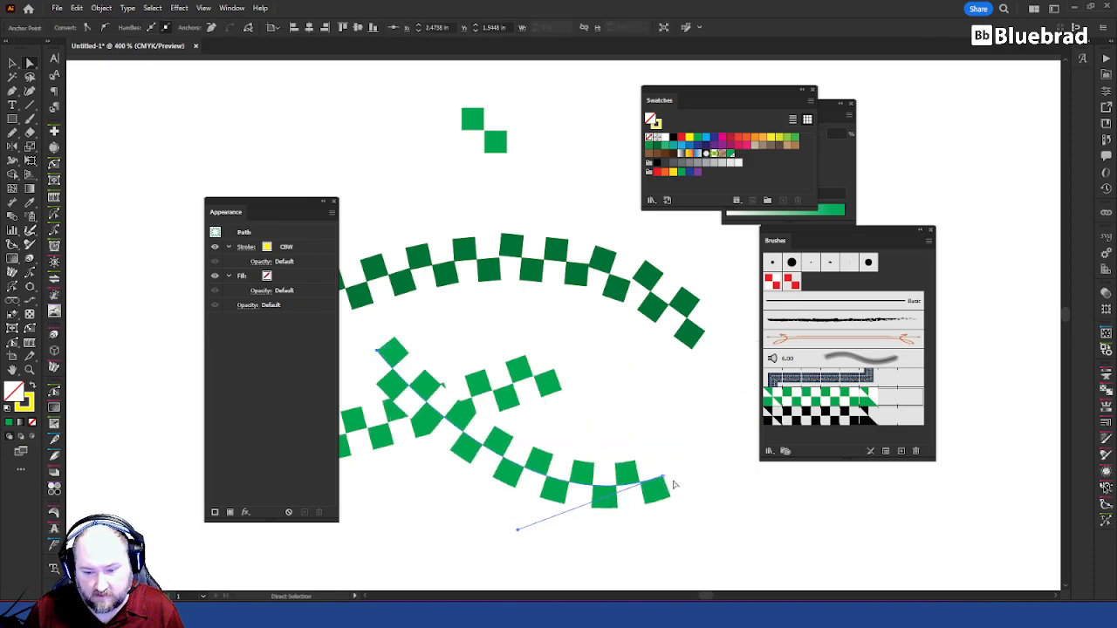
{"action": "left_click_drag", "start_coordinate": [665, 478], "coordinate": [523, 478]}
{"action": "key", "text": "v"}
{"action": "left_click", "coordinate": [691, 449]}
Step: Duplicate the green-and-white four-square artwork into the empty area above the artboard
{"action": "key", "text": "space"}
{"action": "left_click_drag", "start_coordinate": [531, 422], "coordinate": [685, 370]}
{"action": "key", "text": "space"}
{"action": "left_click_drag", "start_coordinate": [612, 275], "coordinate": [520, 381]}
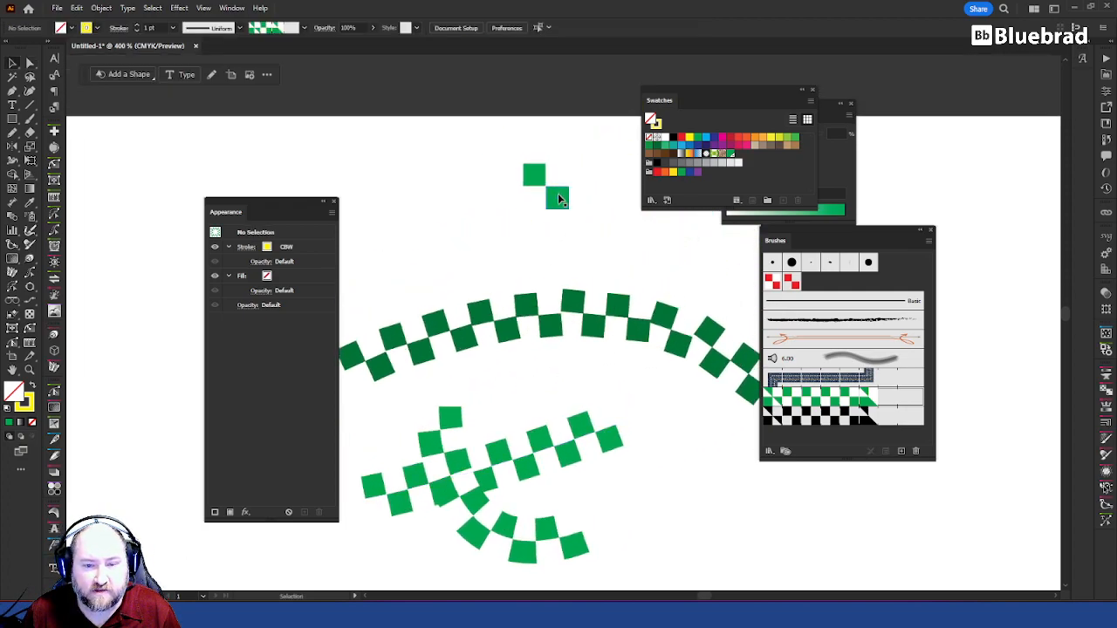
{"action": "left_click", "coordinate": [558, 194]}
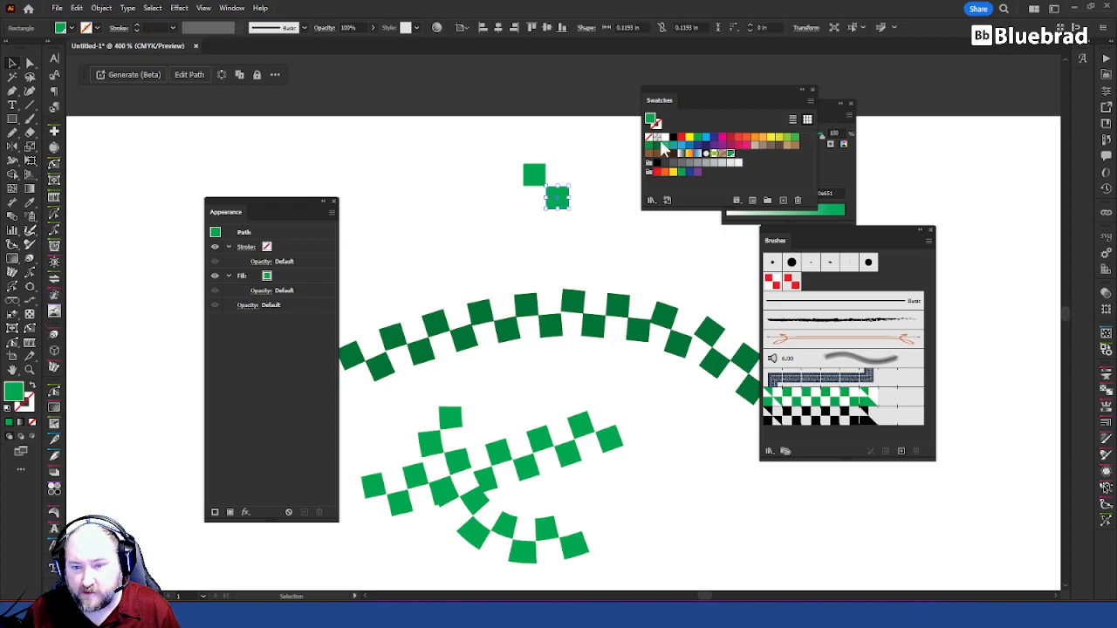
{"action": "left_click_drag", "start_coordinate": [450, 139], "coordinate": [448, 138]}
{"action": "key", "text": "space"}
{"action": "left_click_drag", "start_coordinate": [555, 222], "coordinate": [544, 396]}
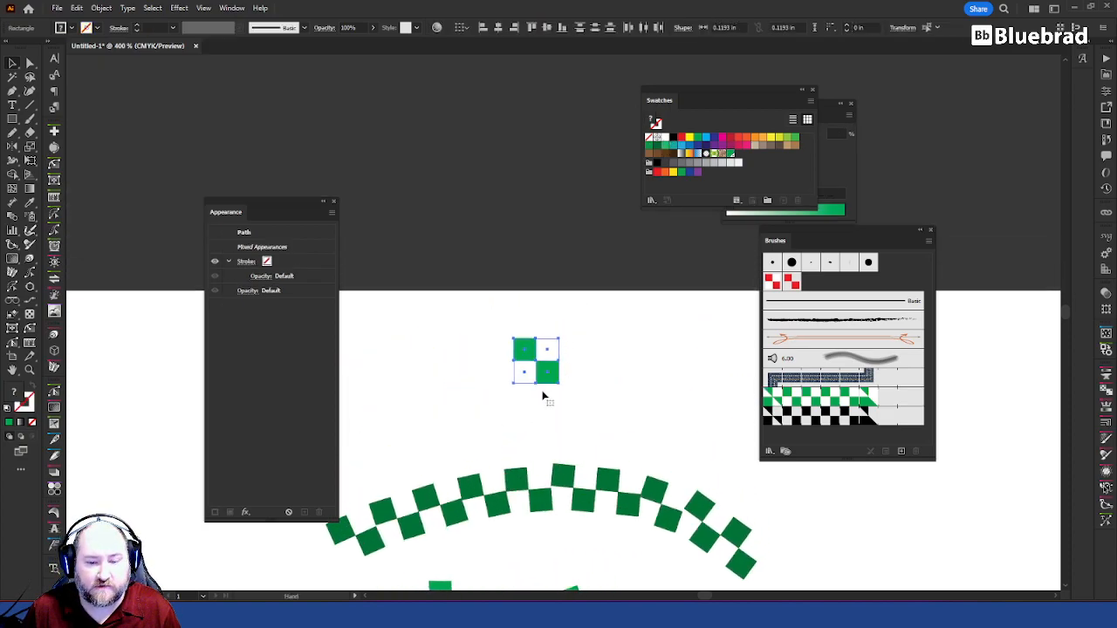
{"action": "left_click_drag", "start_coordinate": [549, 356], "coordinate": [476, 223]}
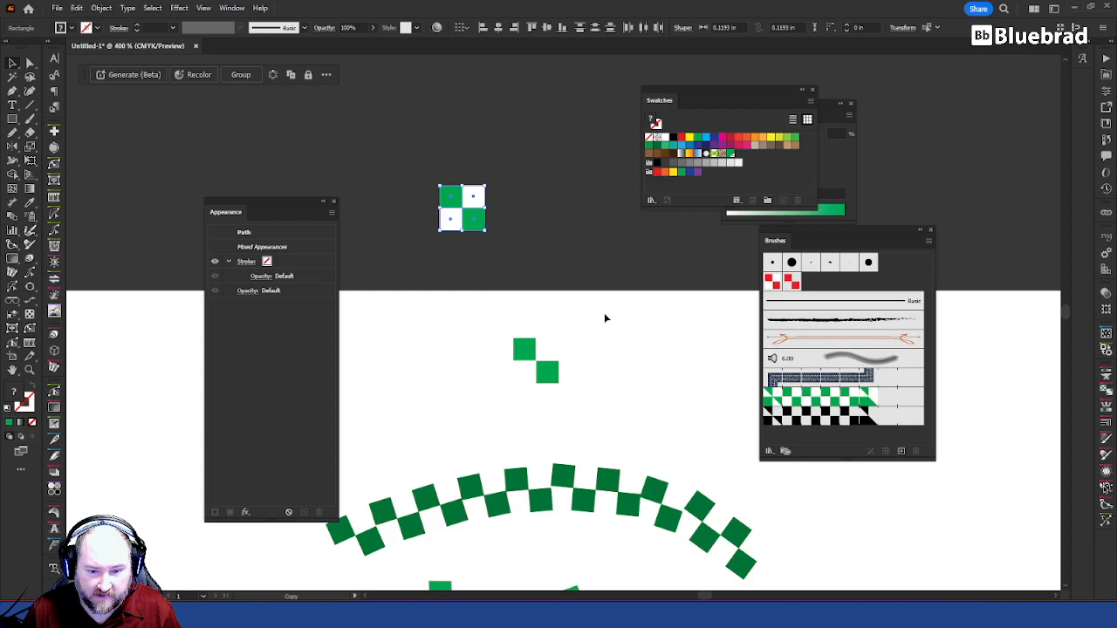
Step: Delete the original green-and-white four-square artwork from the artboard
{"action": "left_click", "coordinate": [604, 313]}
{"action": "left_click_drag", "start_coordinate": [535, 375], "coordinate": [572, 252]}
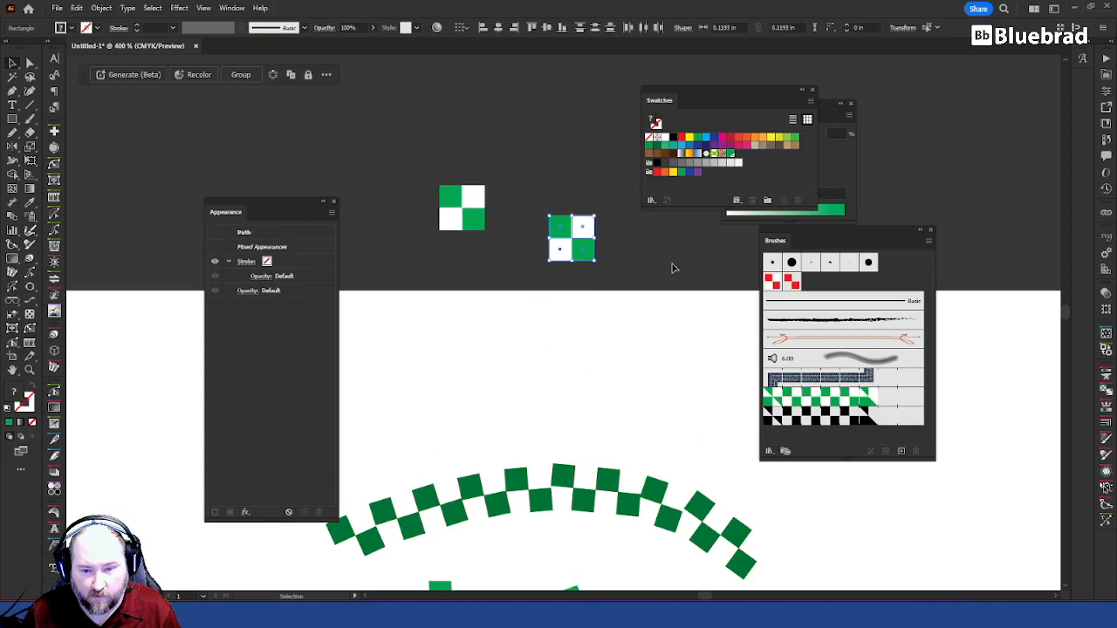
{"action": "key", "text": "Delete"}
Step: Draw a rectangle about 0.43 × 0.47 in above the artboard, beside the four-square artwork
{"action": "left_click", "coordinate": [13, 118]}
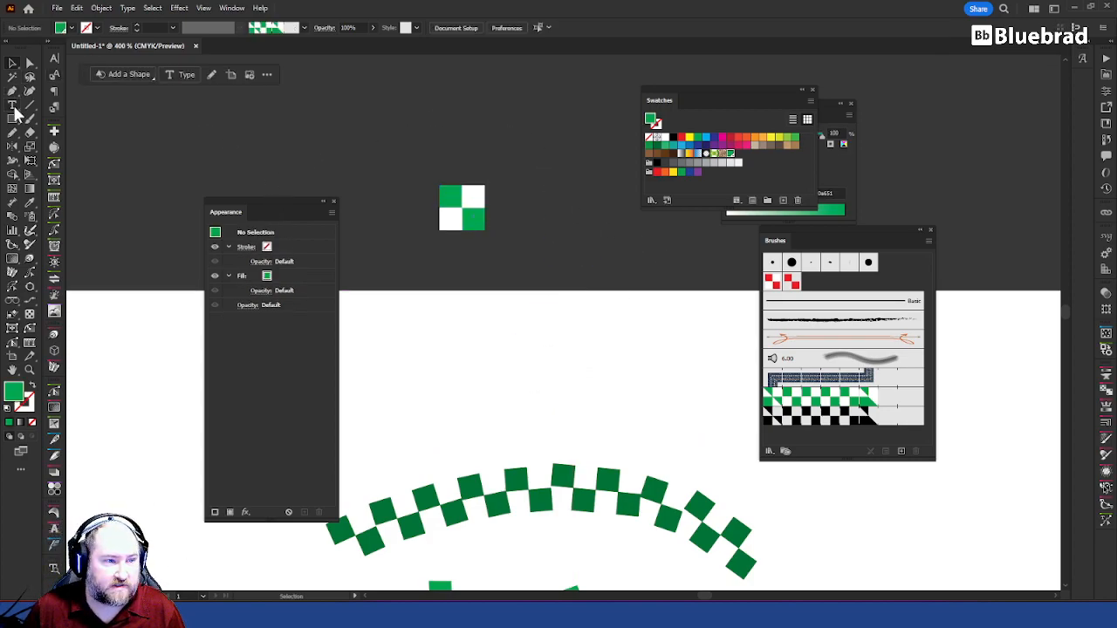
{"action": "left_click_drag", "start_coordinate": [537, 162], "coordinate": [618, 248]}
{"action": "key", "text": "v"}
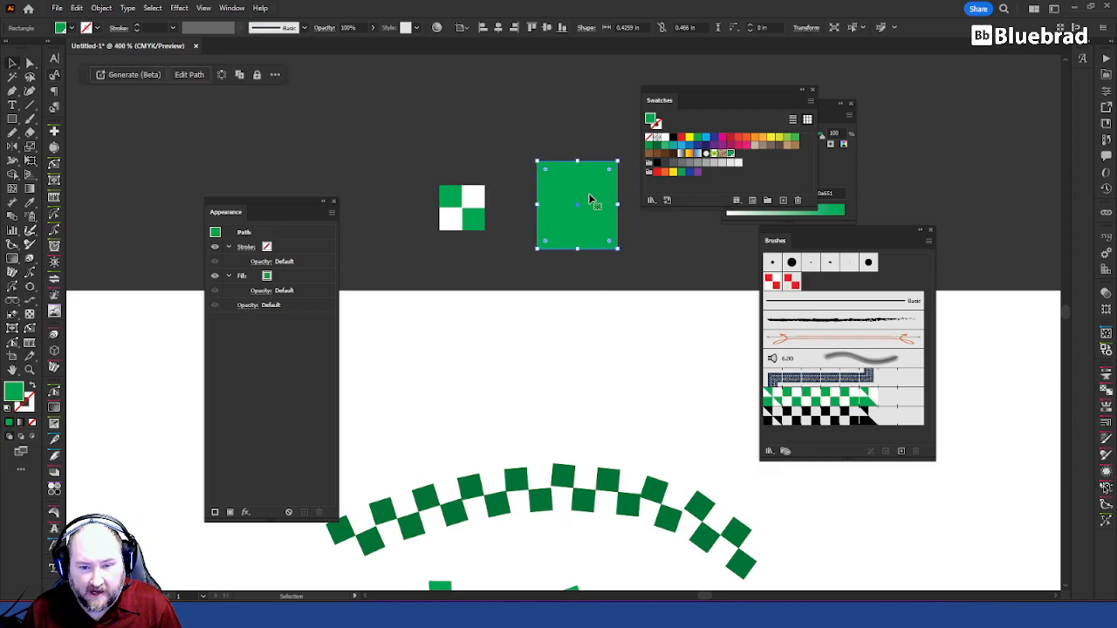
{"action": "left_click_drag", "start_coordinate": [565, 187], "coordinate": [549, 189]}
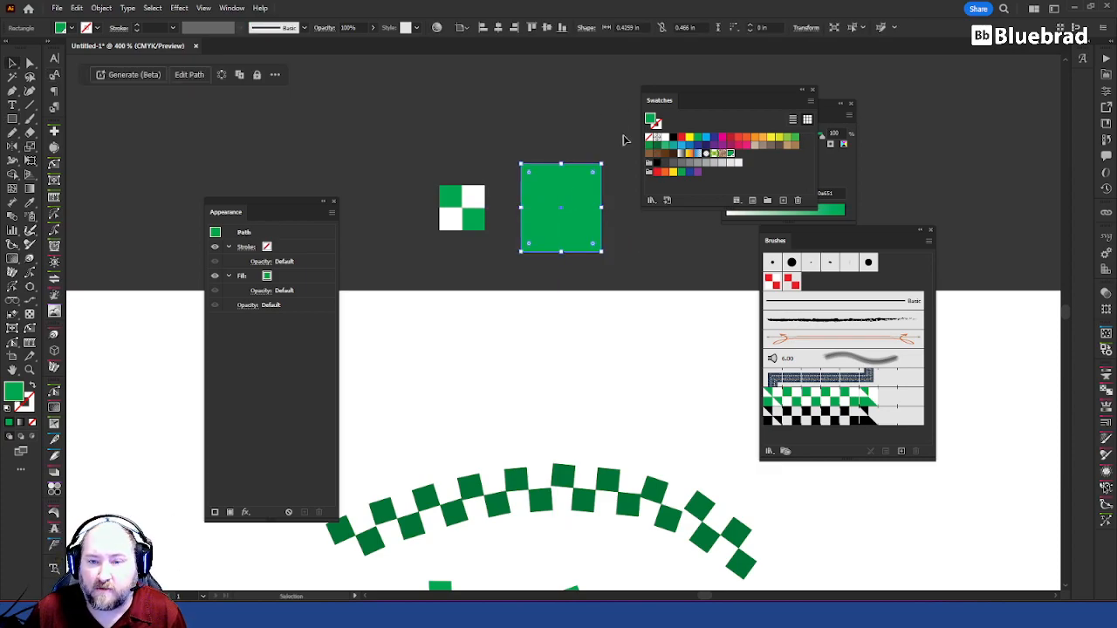
Step: Fill the rectangle with a dark blue of about C 93.15, M 56.17, Y 35.98 and K 14.11%
{"action": "double_click", "coordinate": [652, 122]}
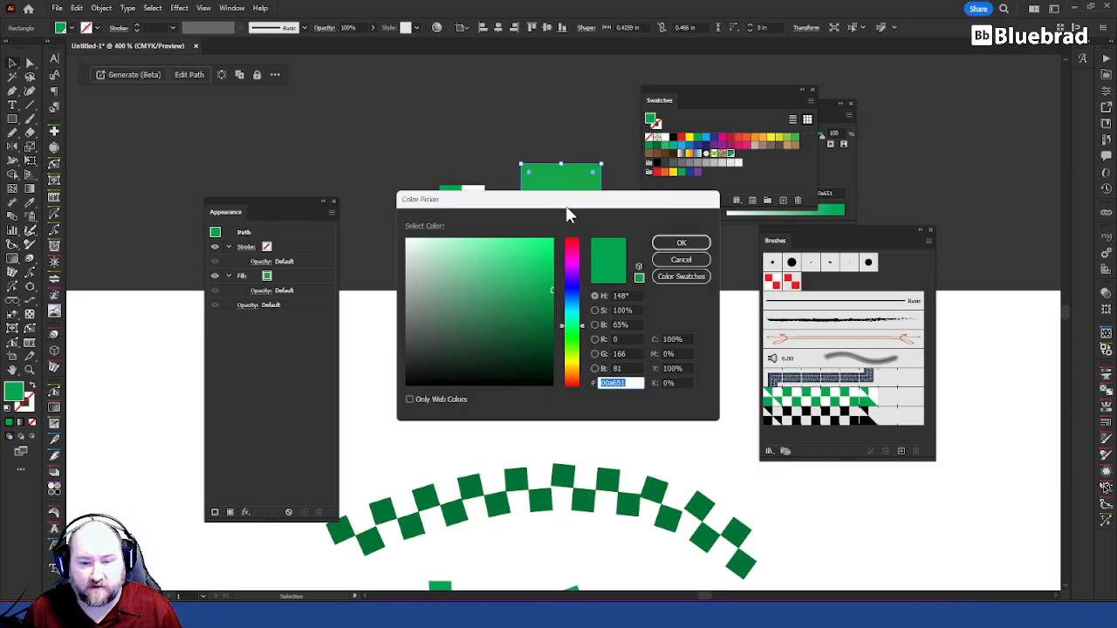
{"action": "left_click_drag", "start_coordinate": [580, 326], "coordinate": [551, 316]}
{"action": "left_click", "coordinate": [682, 245]}
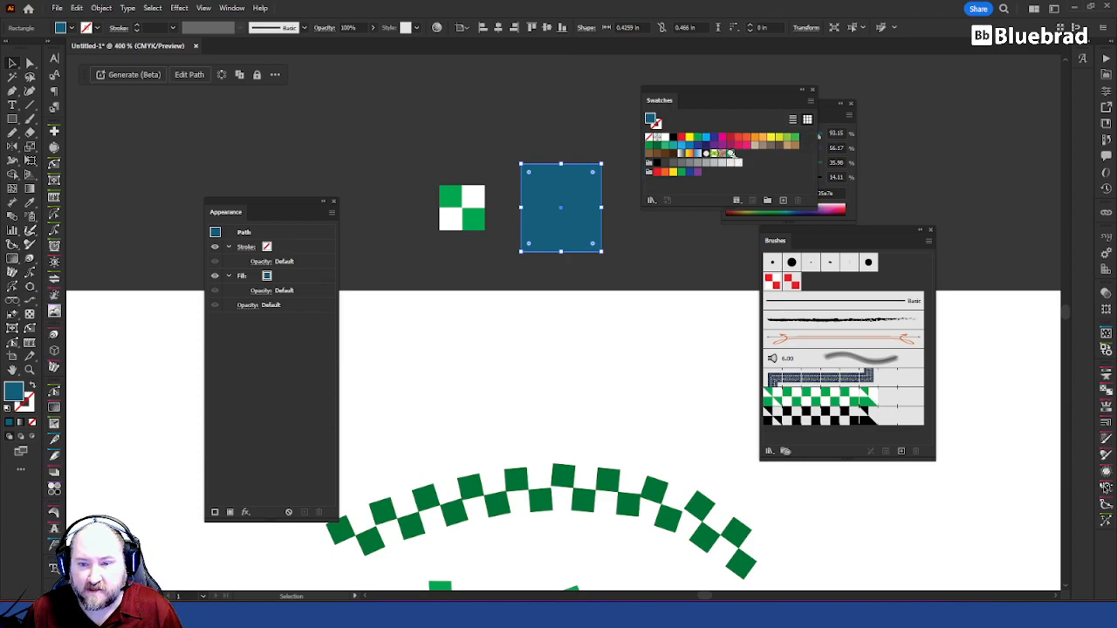
Step: Try replacing the x1 spot swatch with the rectangle's blue, inspect the brush strokes, and undo the replacement
{"action": "left_click", "coordinate": [729, 153]}
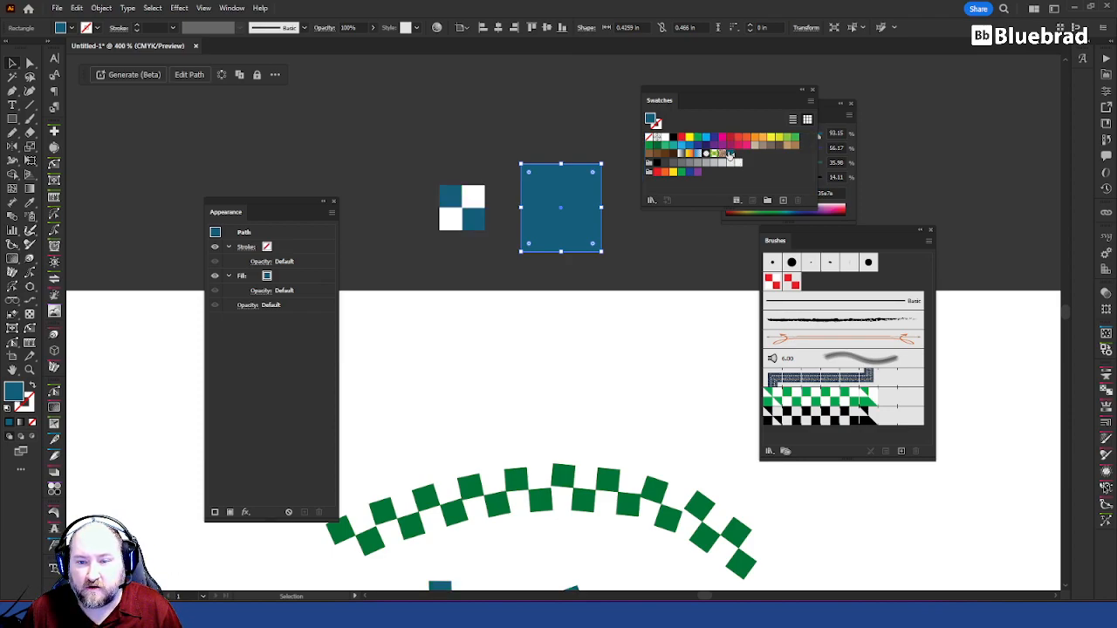
{"action": "left_click", "coordinate": [648, 284]}
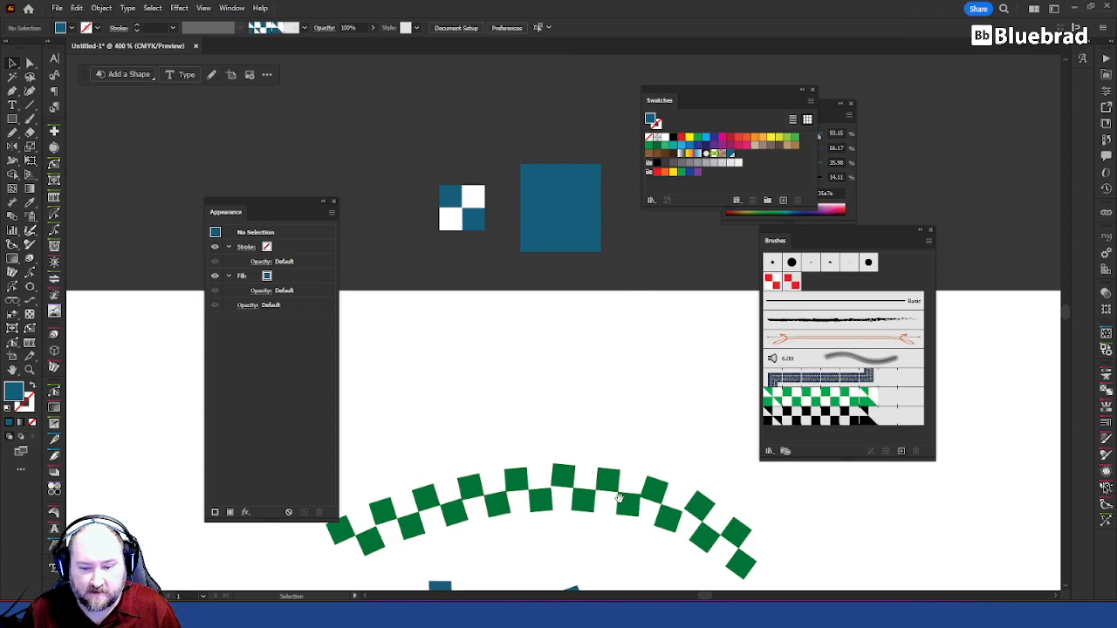
{"action": "scroll", "coordinate": [618, 491], "scroll_direction": "down", "scroll_amount": 8}
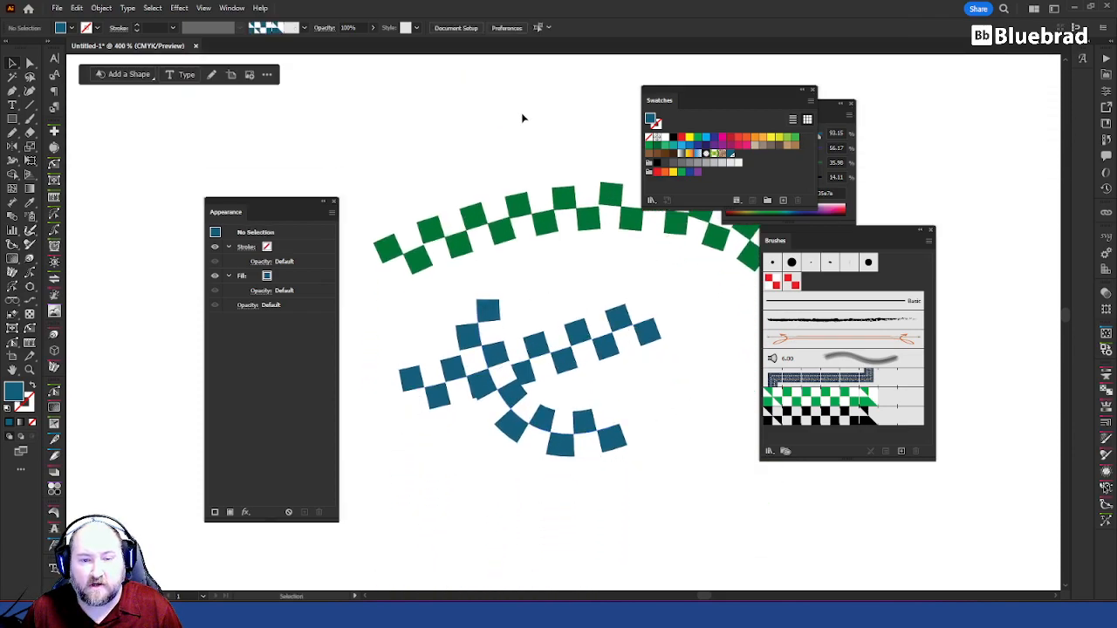
{"action": "scroll", "coordinate": [522, 118], "scroll_direction": "up", "scroll_amount": 8}
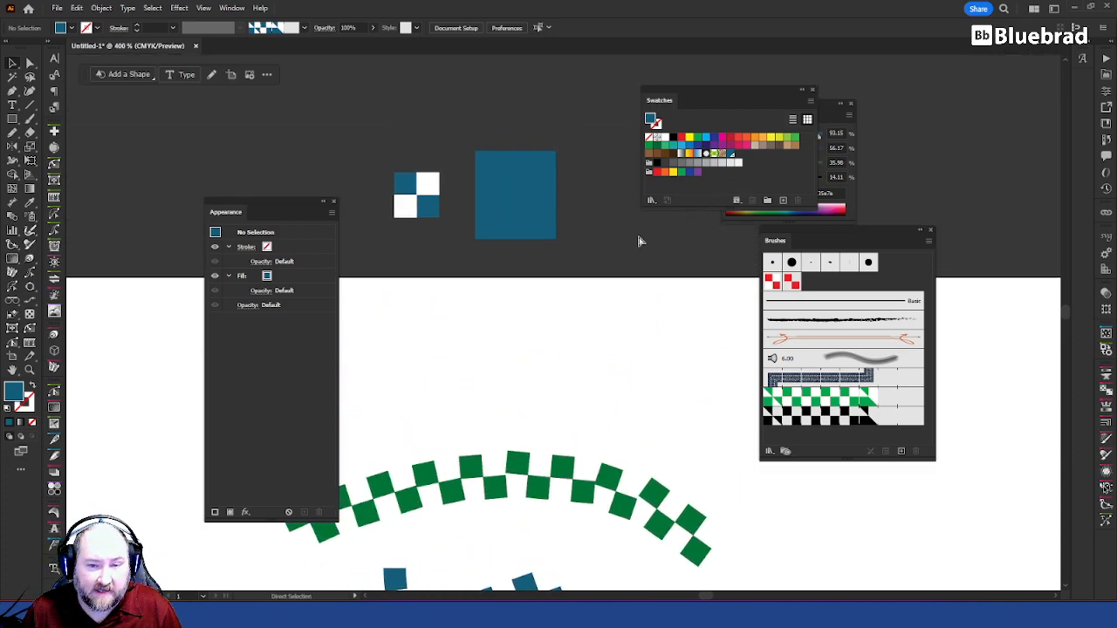
{"action": "key", "text": "ctrl+z"}
{"action": "left_click", "coordinate": [610, 245]}
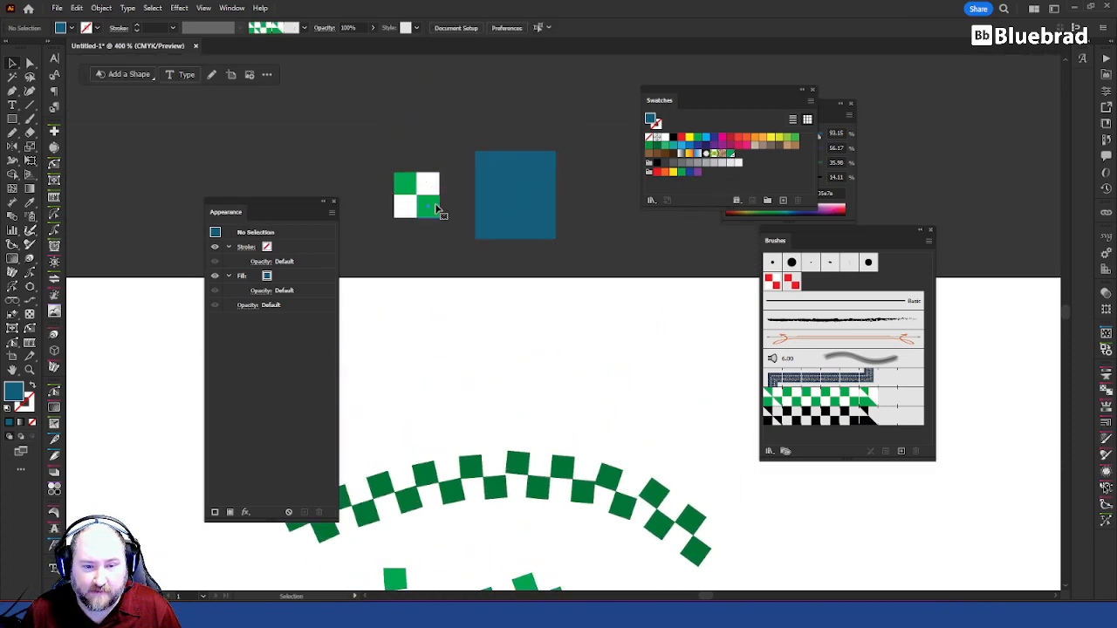
Step: Duplicate the green x1 spot swatch as x1 2 and replace the original x1 swatch with the rectangle's blue fill
{"action": "left_click", "coordinate": [430, 207]}
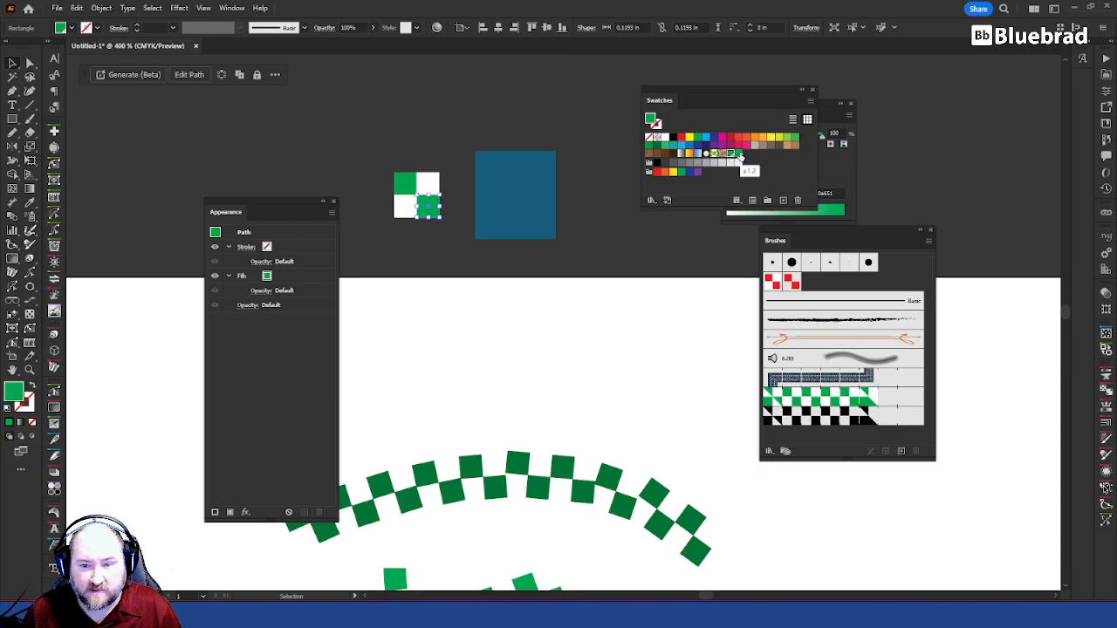
{"action": "left_click", "coordinate": [517, 185]}
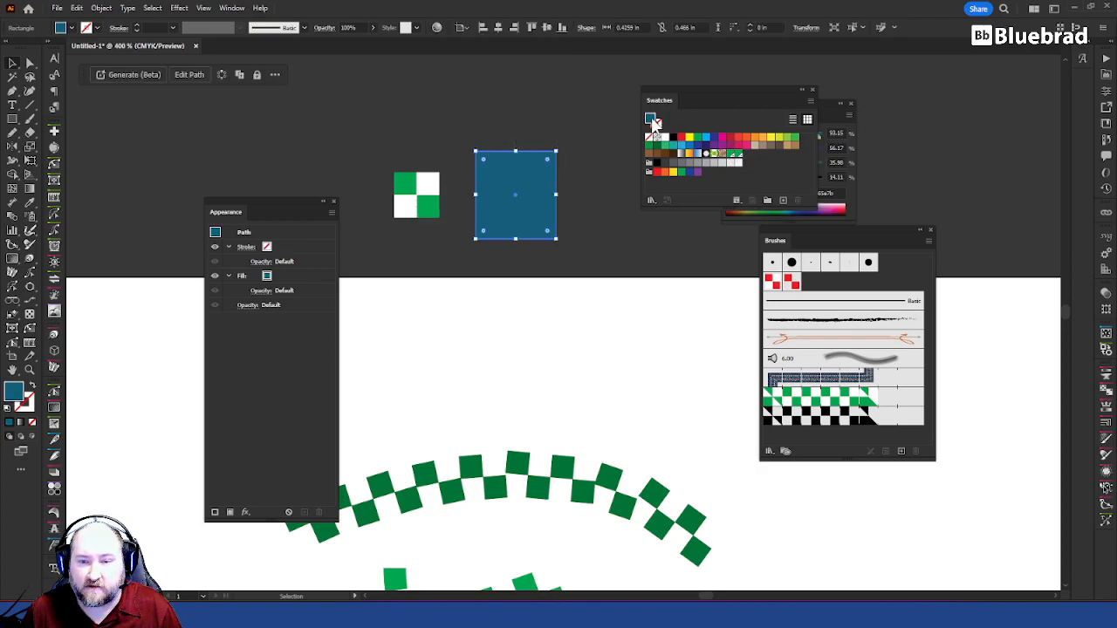
{"action": "left_click_drag", "start_coordinate": [726, 156], "coordinate": [731, 154]}
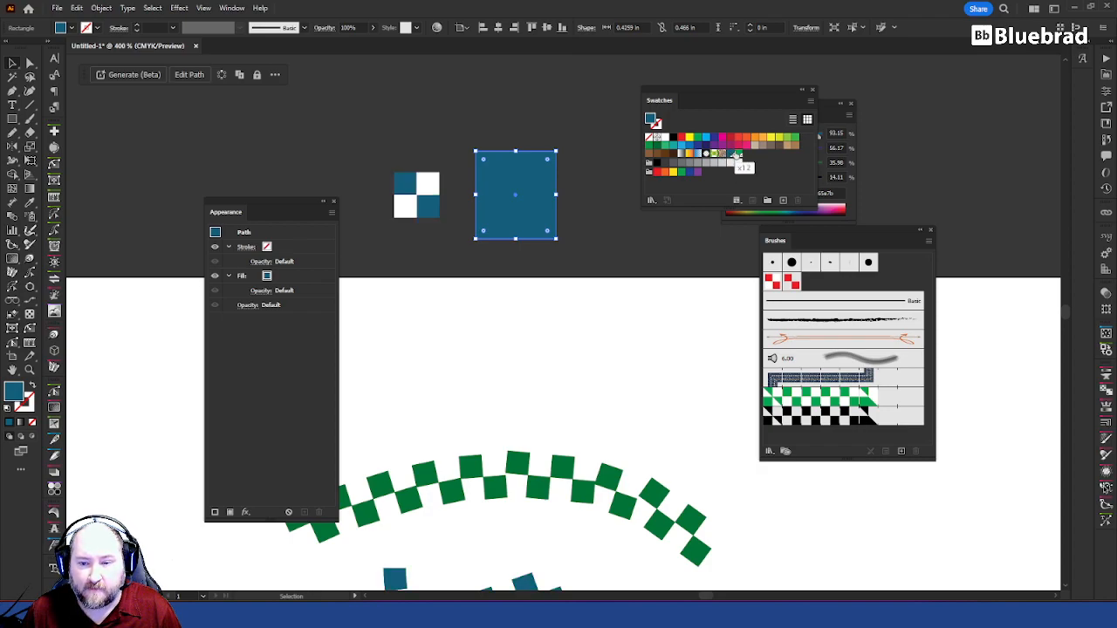
Step: Try switching the x1 swatch back to green with nothing selected, and return it to the rectangle's blue
{"action": "left_click", "coordinate": [548, 124]}
{"action": "left_click", "coordinate": [735, 155]}
{"action": "key", "text": "ctrl+z"}
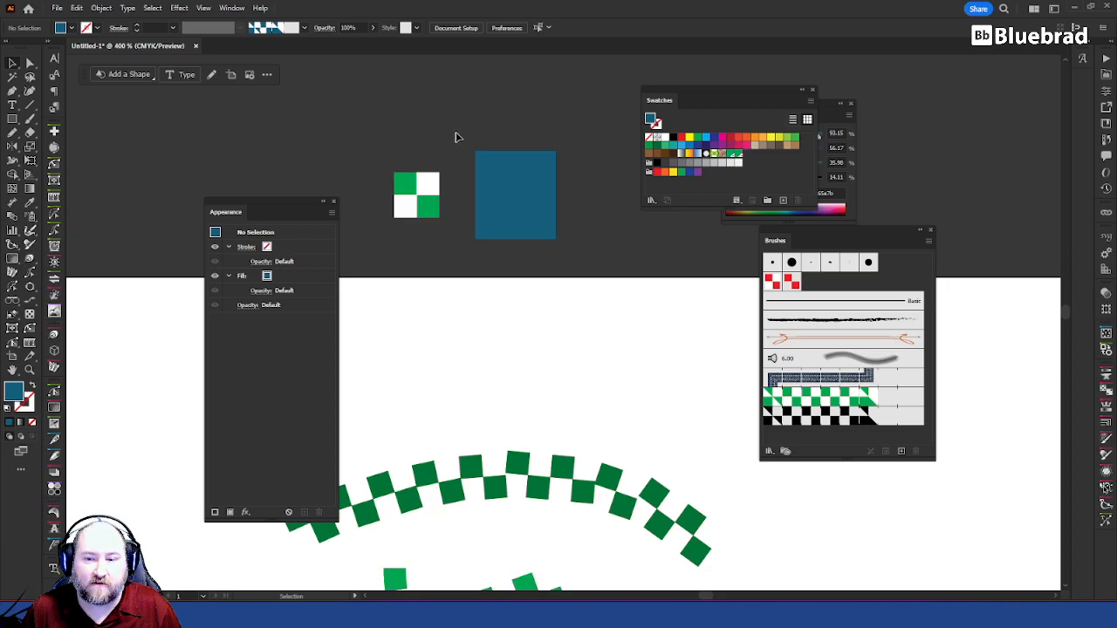
{"action": "key", "text": "ctrl+shift+z"}
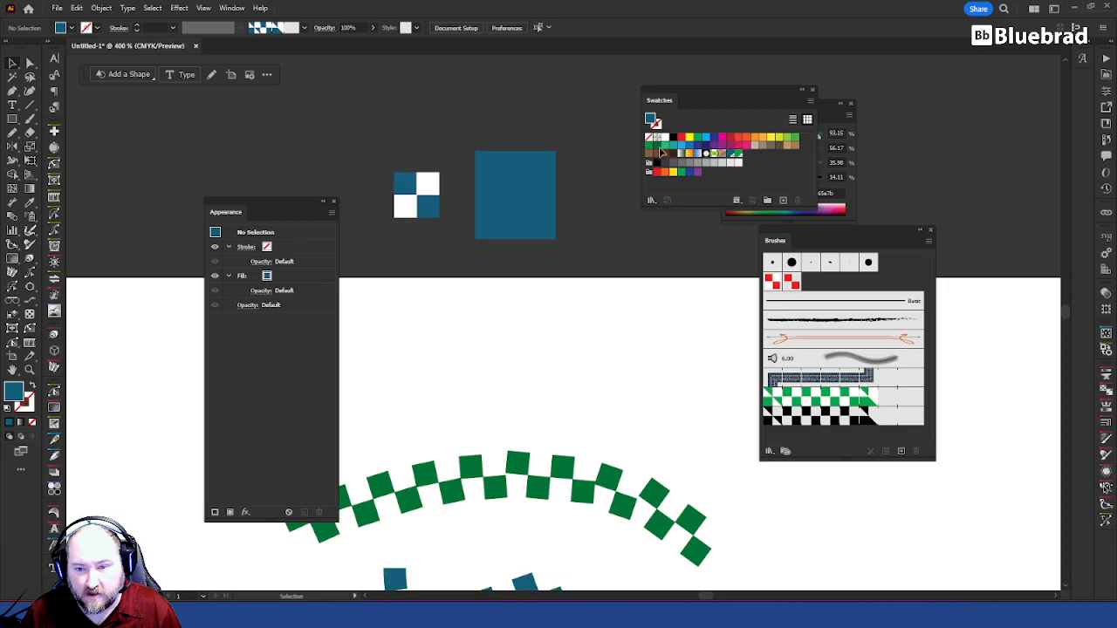
Step: Duplicate the blue x1 swatch and replace the original x1 swatch with the green x1 2 swatch
{"action": "left_click", "coordinate": [731, 155]}
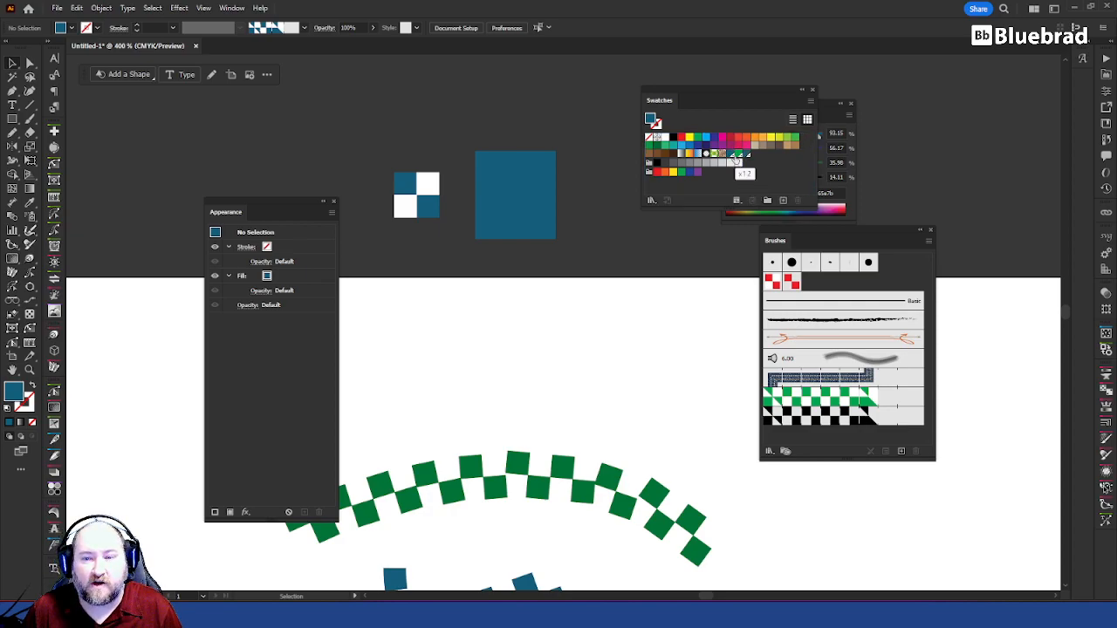
{"action": "left_click", "coordinate": [739, 155]}
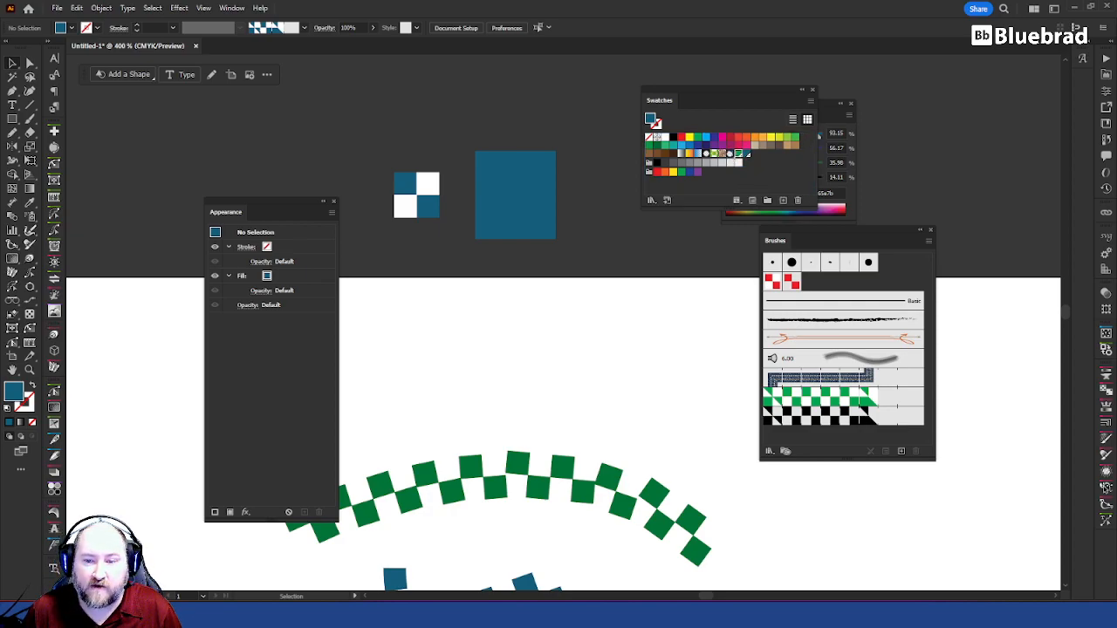
{"action": "left_click_drag", "start_coordinate": [739, 154], "coordinate": [731, 155]}
Step: Swap the x1 swatch to the blue copy and back to green to check how the brush strokes recolour
{"action": "left_click_drag", "start_coordinate": [649, 373], "coordinate": [711, 96]}
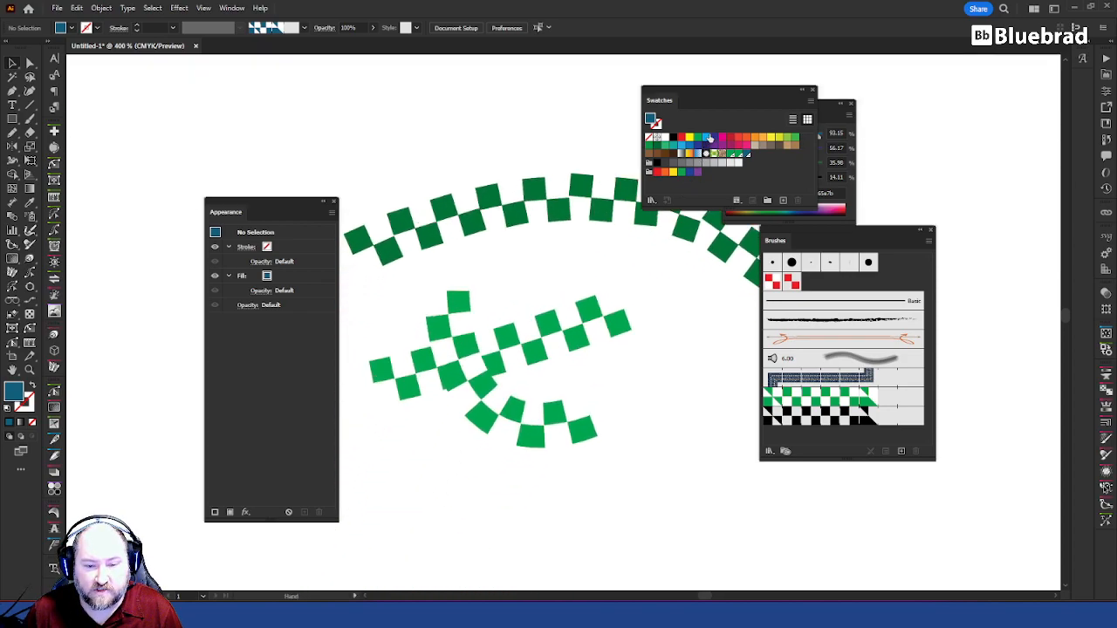
{"action": "left_click_drag", "start_coordinate": [748, 156], "coordinate": [732, 155]}
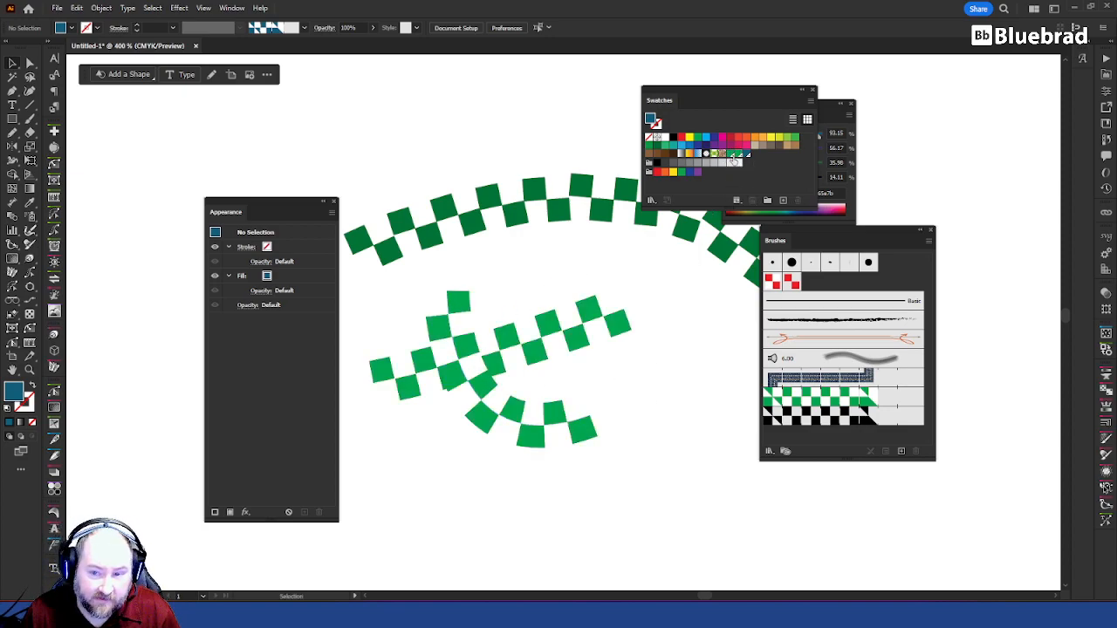
{"action": "left_click_drag", "start_coordinate": [730, 154], "coordinate": [733, 155]}
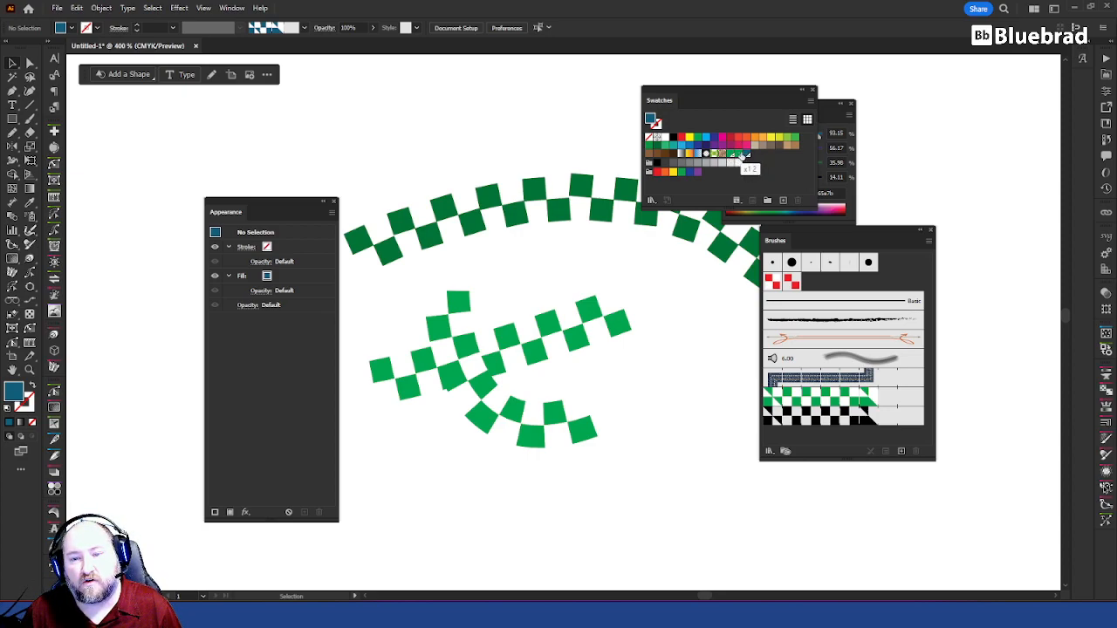
Step: Rename the green x1 2 spot swatch with its hex code, 00a651
{"action": "left_click", "coordinate": [743, 155]}
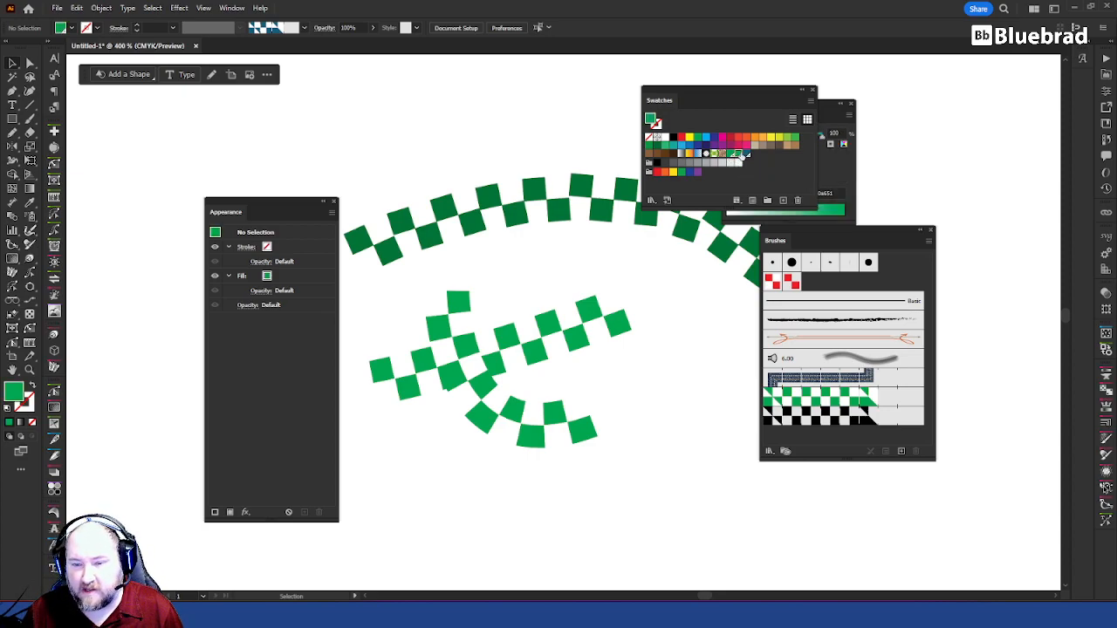
{"action": "double_click", "coordinate": [741, 153]}
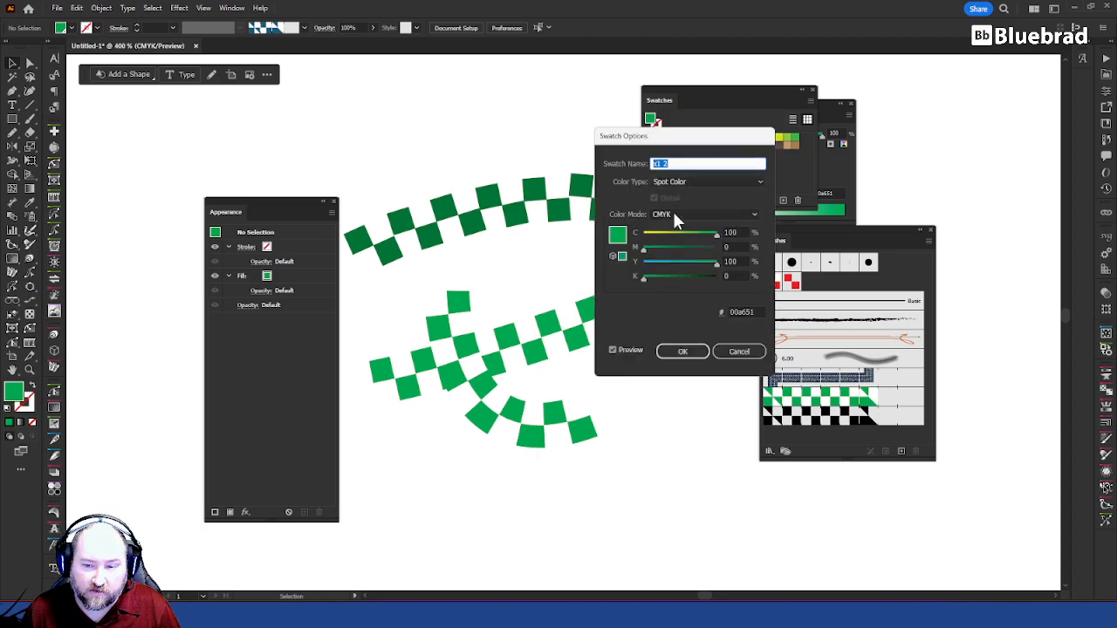
{"action": "left_click", "coordinate": [741, 312]}
{"action": "key", "text": "ctrl+c"}
{"action": "left_click", "coordinate": [685, 163]}
{"action": "key", "text": "ctrl+v"}
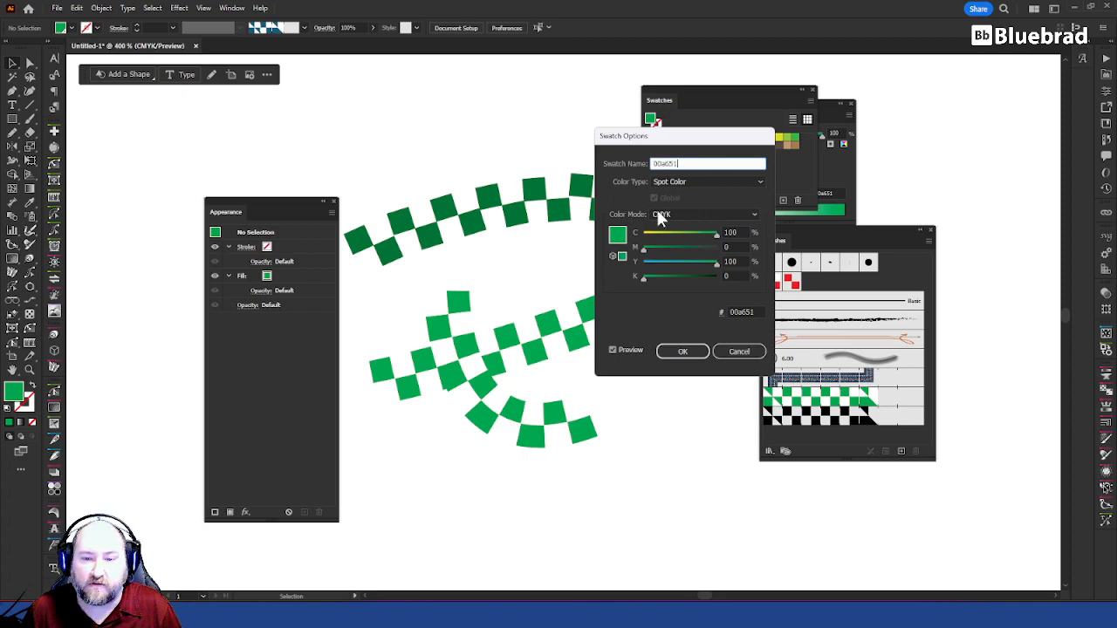
{"action": "left_click", "coordinate": [683, 350]}
Step: Rename the blue spot swatch with its own hex code
{"action": "double_click", "coordinate": [748, 154]}
{"action": "left_click", "coordinate": [741, 312]}
{"action": "key", "text": "ctrl+c"}
{"action": "left_click", "coordinate": [684, 164]}
{"action": "key", "text": "ctrl+v"}
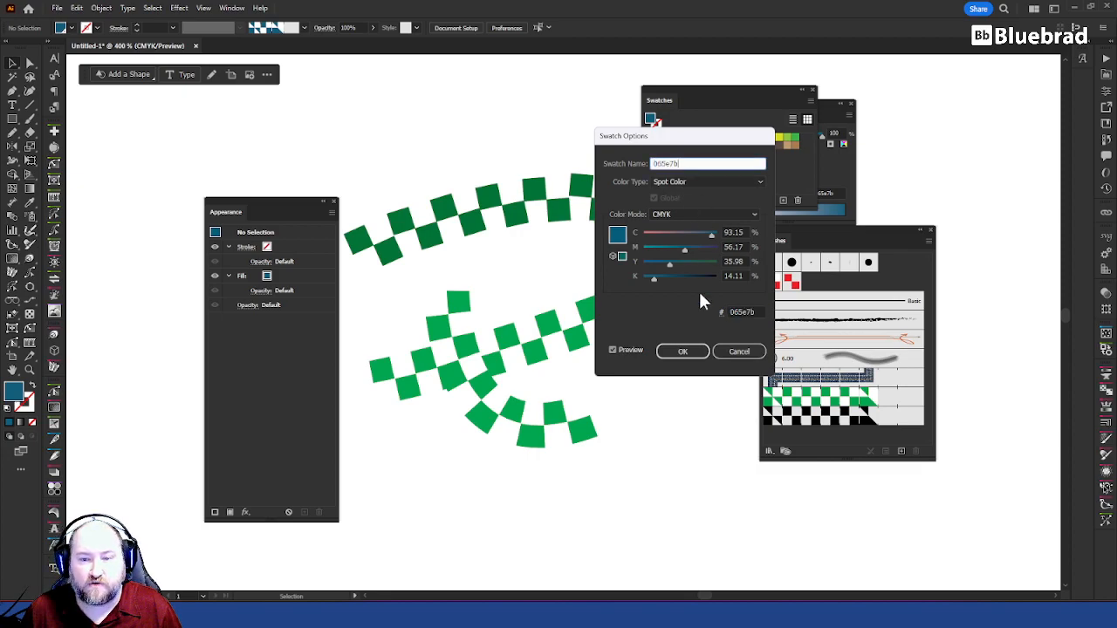
{"action": "left_click", "coordinate": [684, 351]}
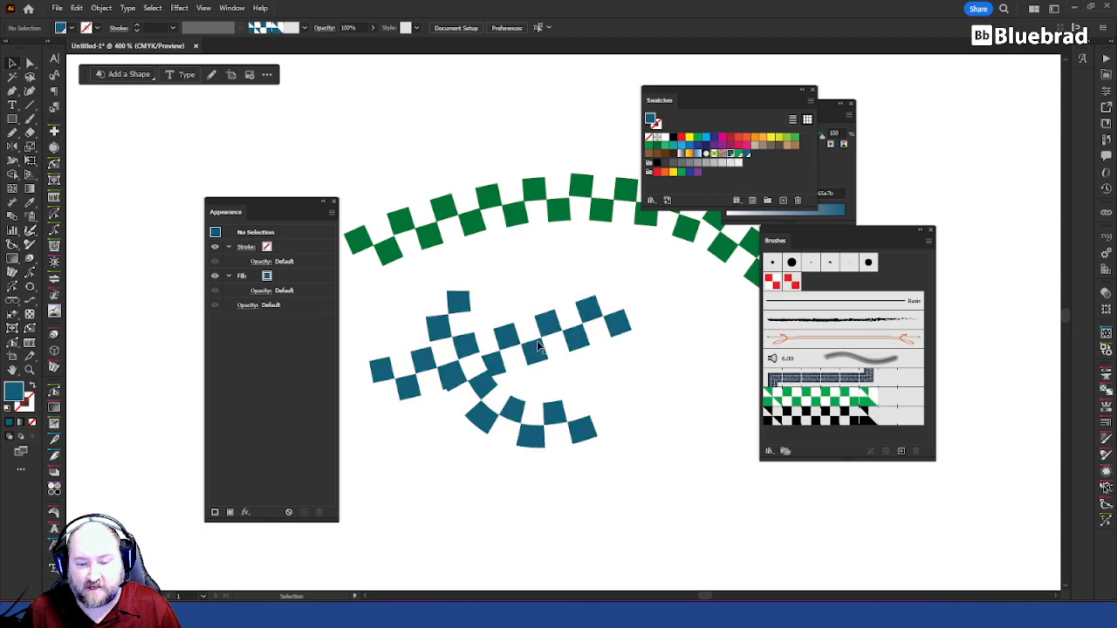
Step: Move the upper end anchor of the curved checker path slightly up and to the right
{"action": "left_click", "coordinate": [469, 354]}
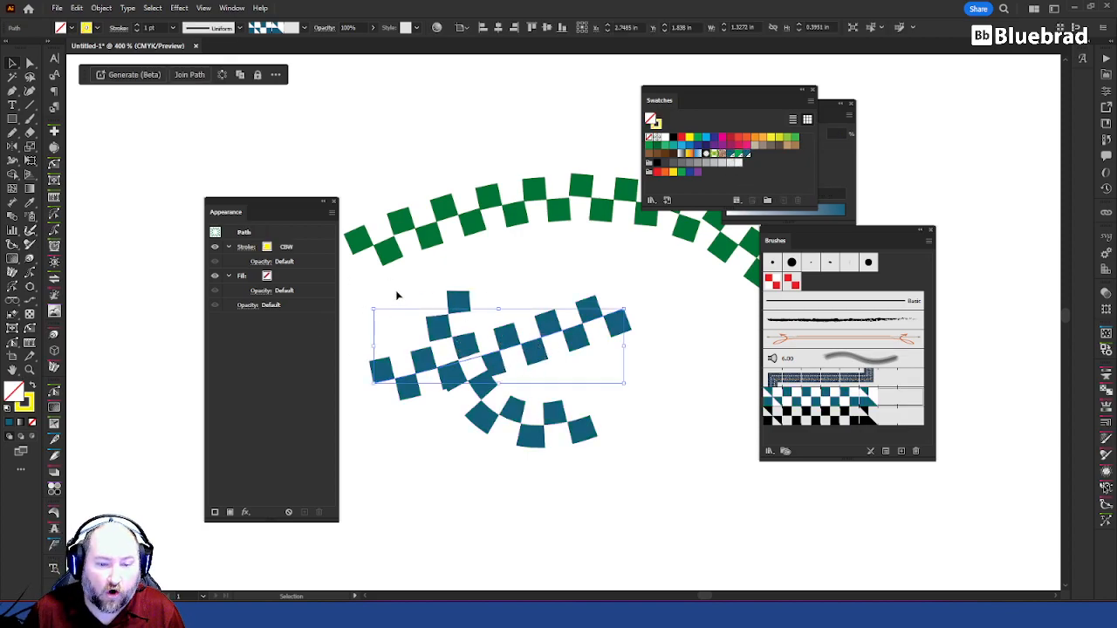
{"action": "key", "text": "a"}
{"action": "left_click_drag", "start_coordinate": [451, 295], "coordinate": [482, 269]}
{"action": "left_click", "coordinate": [649, 346]}
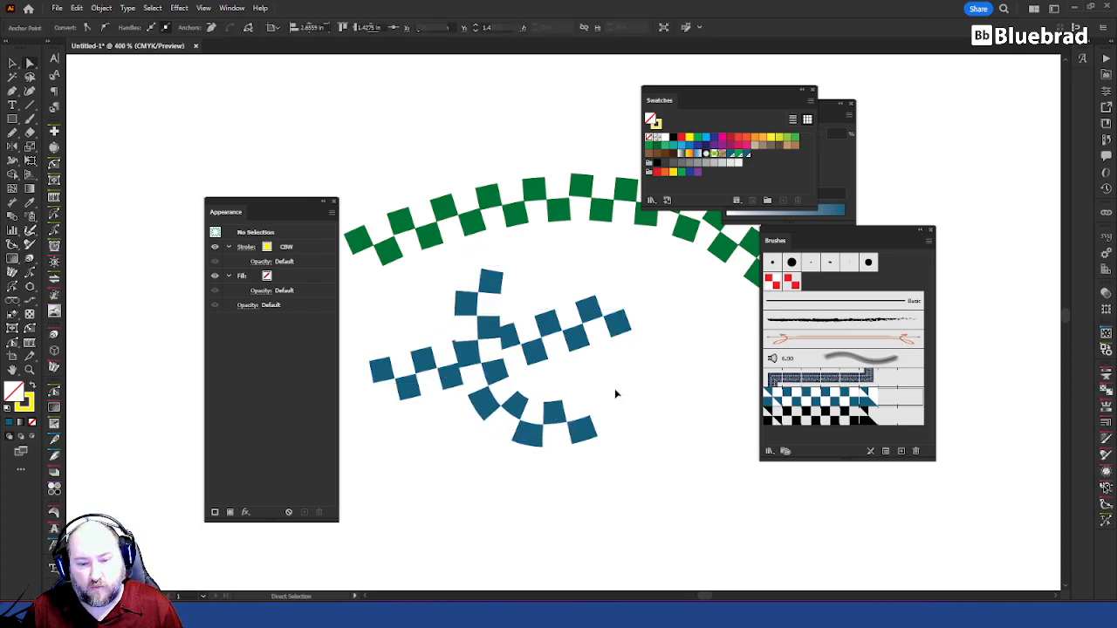
Step: Duplicate the two crossing checker paths and place the copy below and to the right of the originals
{"action": "key", "text": "v"}
{"action": "left_click_drag", "start_coordinate": [628, 397], "coordinate": [425, 294]}
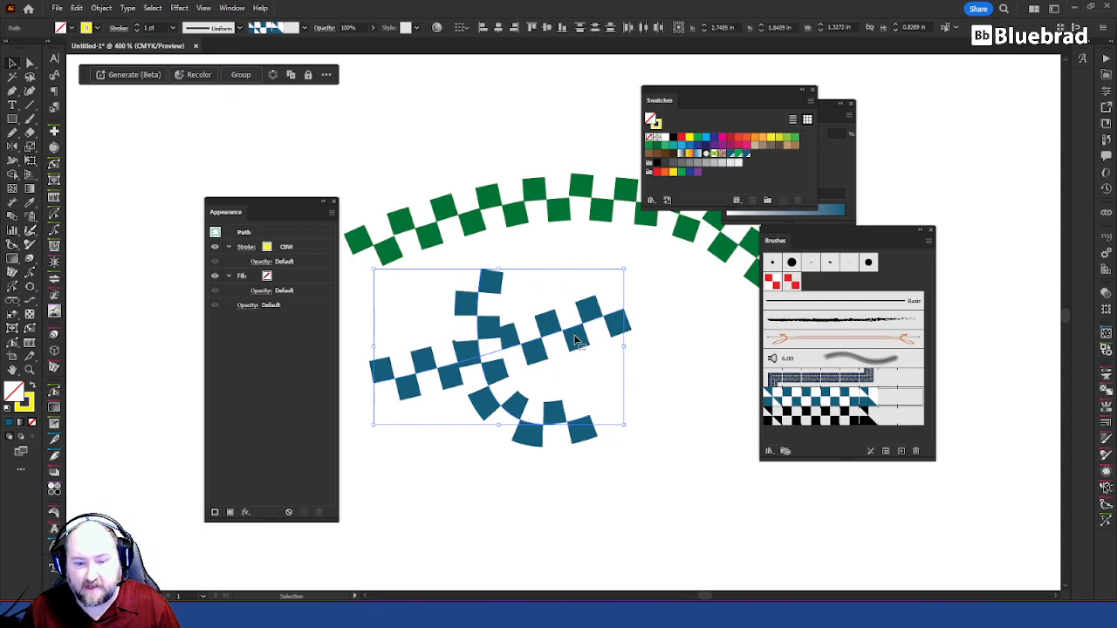
{"action": "left_click_drag", "start_coordinate": [407, 328], "coordinate": [543, 406]}
{"action": "key", "text": "a"}
{"action": "key", "text": "v"}
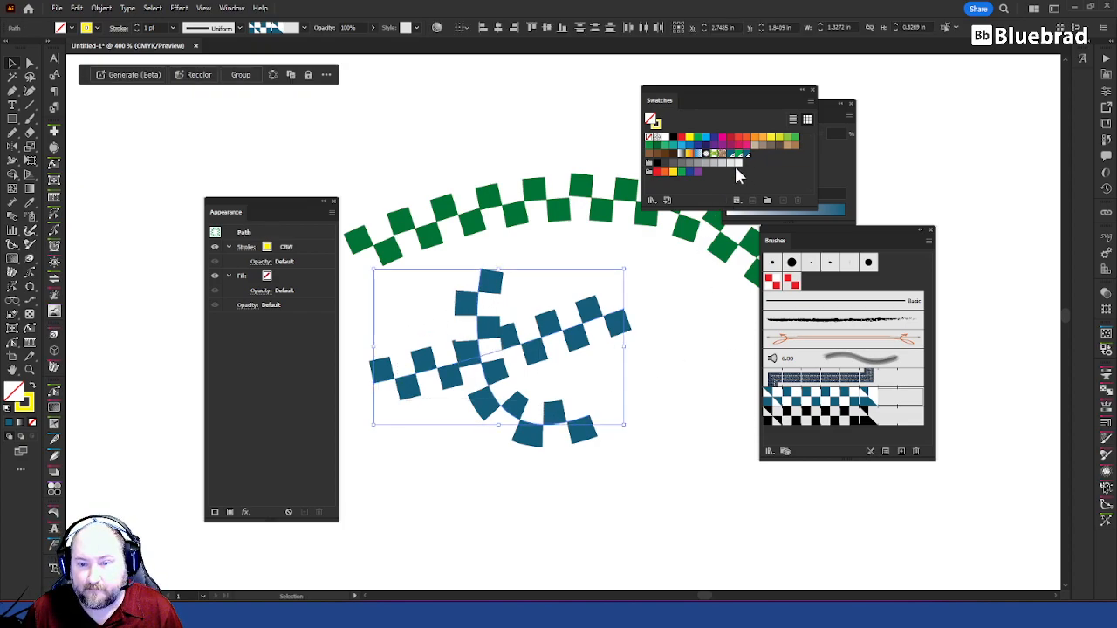
{"action": "left_click", "coordinate": [632, 276]}
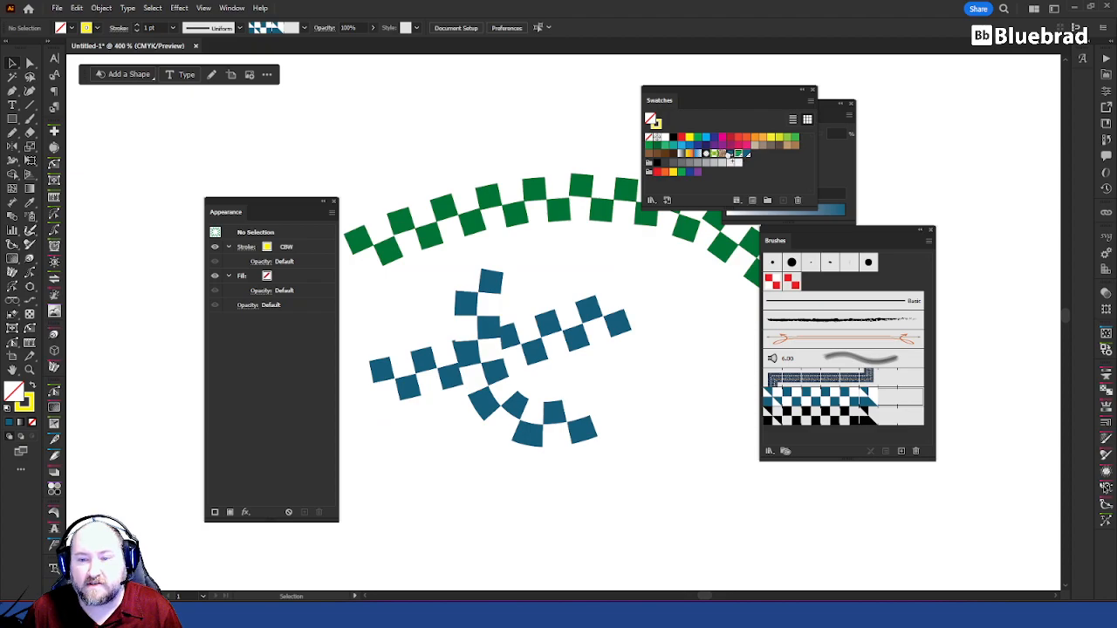
{"action": "left_click_drag", "start_coordinate": [718, 451], "coordinate": [443, 319]}
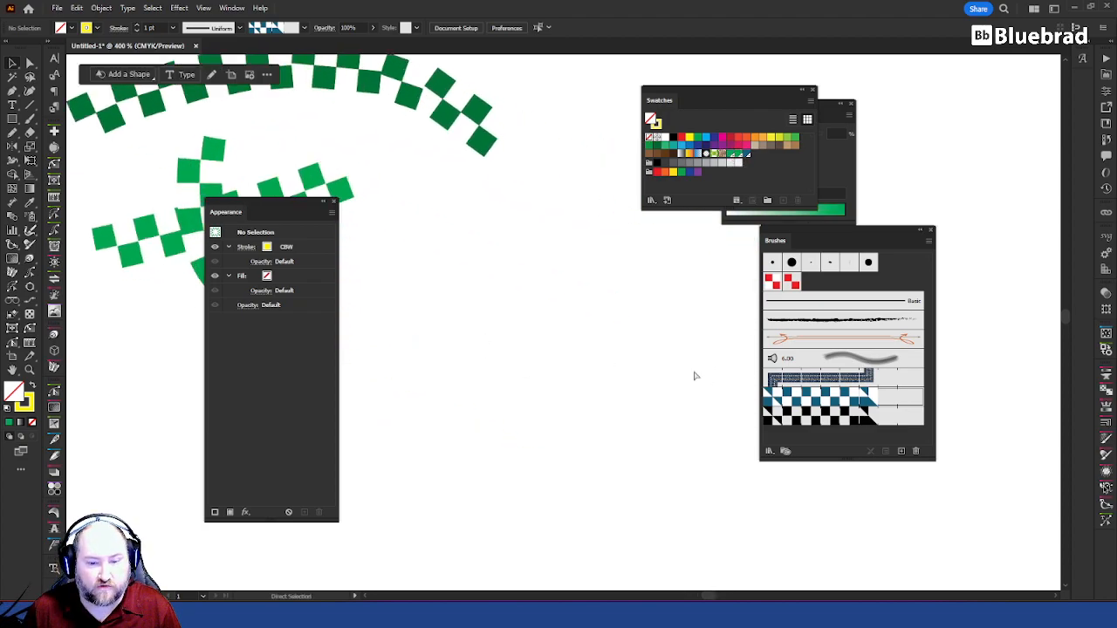
{"action": "key", "text": "ctrl+v"}
{"action": "left_click_drag", "start_coordinate": [476, 251], "coordinate": [633, 299]}
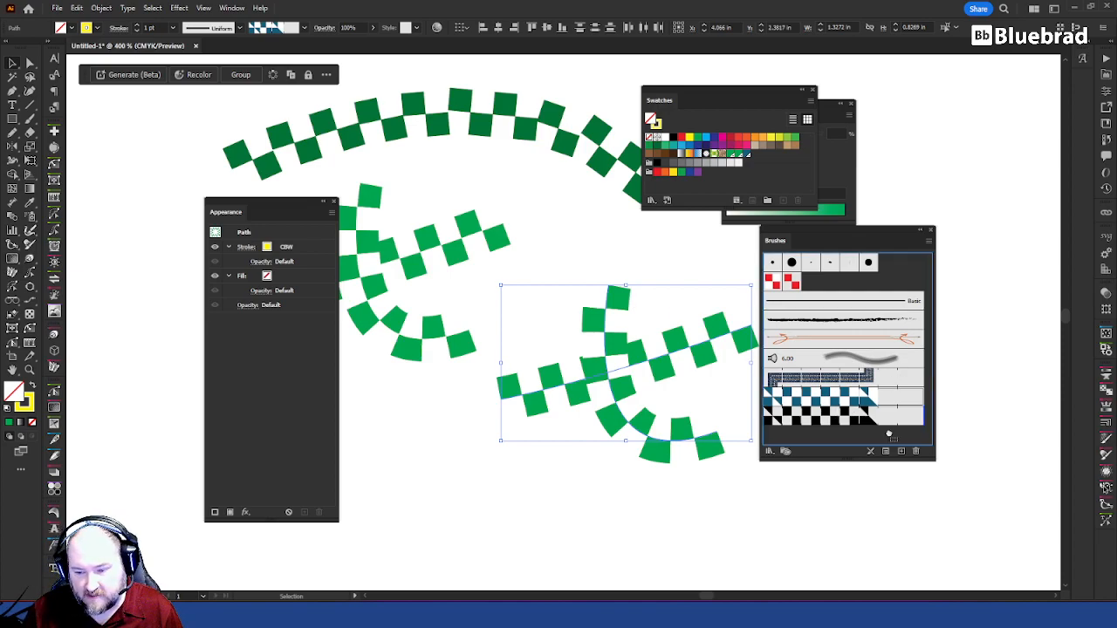
Step: Duplicate the CBW pattern brush and apply the copy to the duplicated crossing paths
{"action": "left_click_drag", "start_coordinate": [906, 452], "coordinate": [903, 452]}
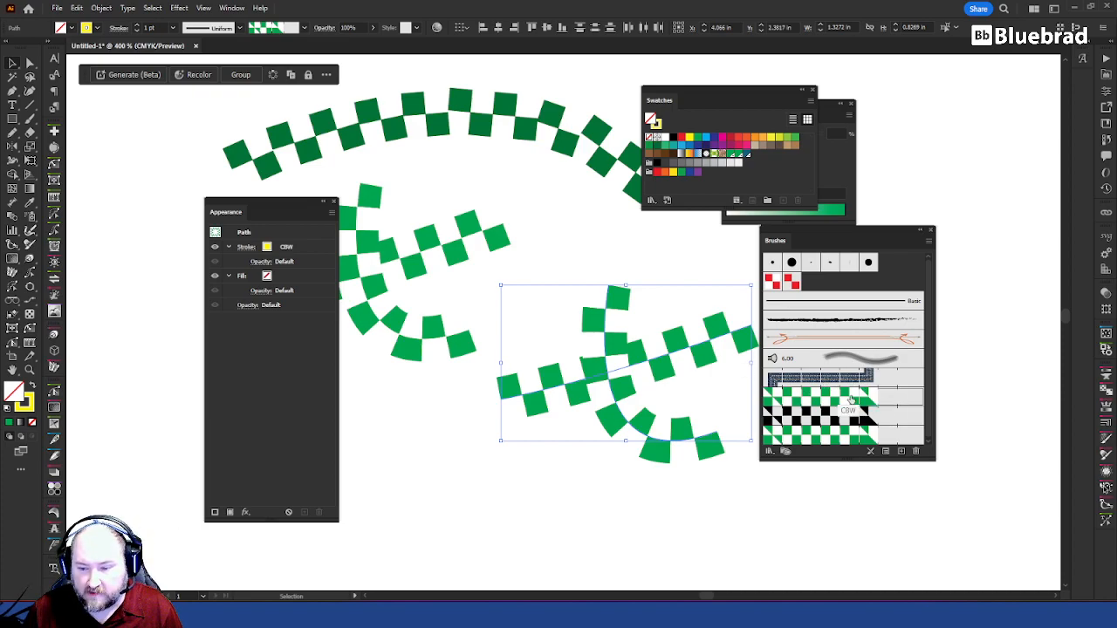
{"action": "left_click", "coordinate": [819, 438]}
{"action": "left_click_drag", "start_coordinate": [566, 479], "coordinate": [563, 499]}
{"action": "key", "text": "ctrl+z"}
{"action": "left_click", "coordinate": [800, 497]}
Step: Place the copied brush's tile artwork on the artboard beside the arc and check the fill of a tile's triangle
{"action": "left_click_drag", "start_coordinate": [690, 327], "coordinate": [505, 506]}
{"action": "left_click_drag", "start_coordinate": [789, 451], "coordinate": [603, 274]}
{"action": "left_click", "coordinate": [522, 258]}
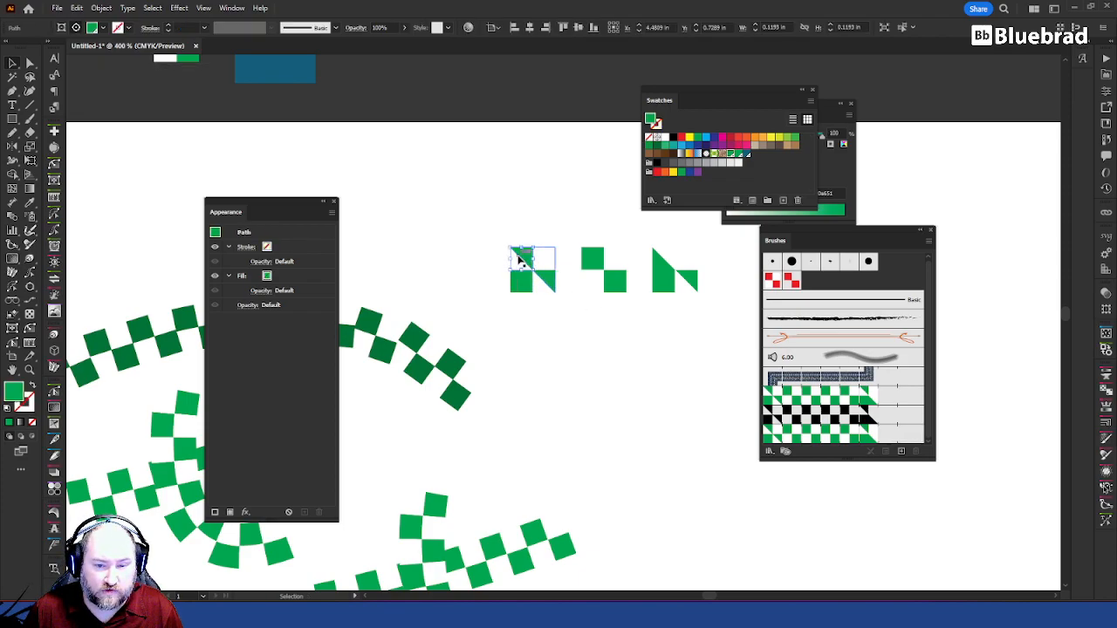
{"action": "left_click", "coordinate": [736, 370]}
Step: Recolour the two green squares of the checker tile above the artboard with the blue hex-named spot swatch
{"action": "left_click_drag", "start_coordinate": [374, 142], "coordinate": [689, 323]}
{"action": "key", "text": "a"}
{"action": "left_click", "coordinate": [502, 233]}
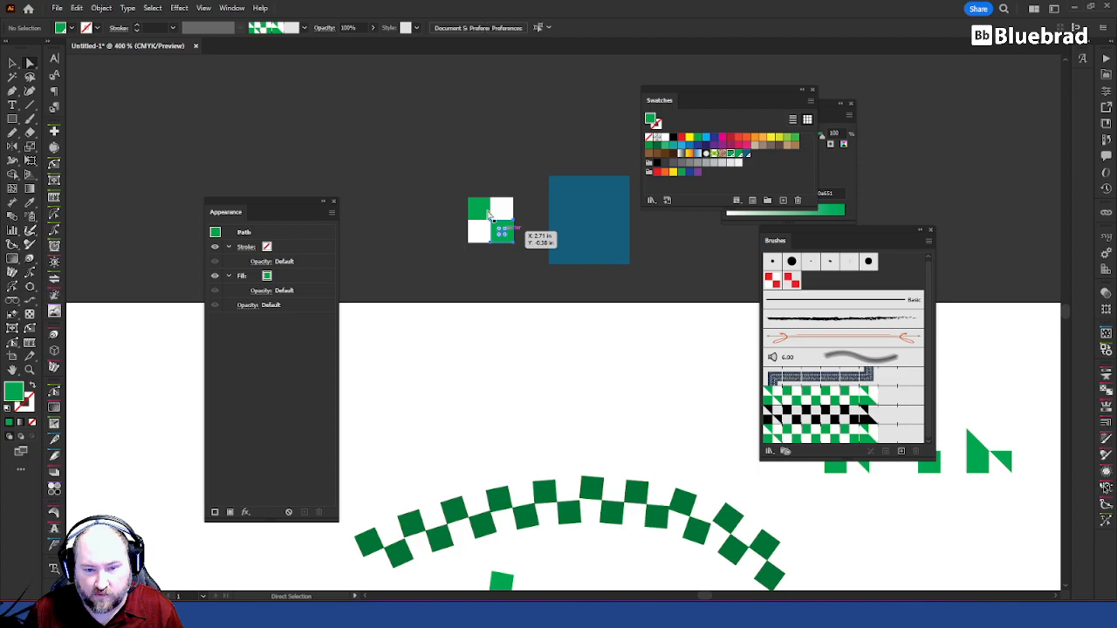
{"action": "left_click", "coordinate": [491, 216], "text": "shift"}
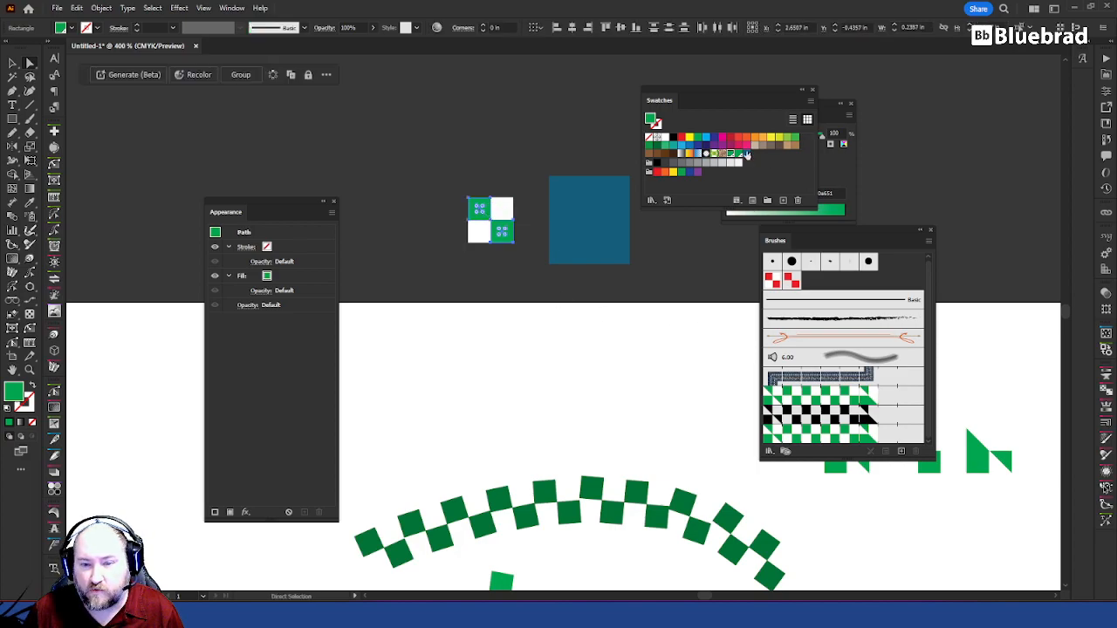
{"action": "left_click", "coordinate": [747, 154]}
Step: Try to redefine the CBW copy brush with the blue checker tile and apply the change to existing strokes
{"action": "key", "text": "v"}
{"action": "left_click_drag", "start_coordinate": [424, 145], "coordinate": [707, 316]}
{"action": "left_click_drag", "start_coordinate": [858, 402], "coordinate": [861, 403]}
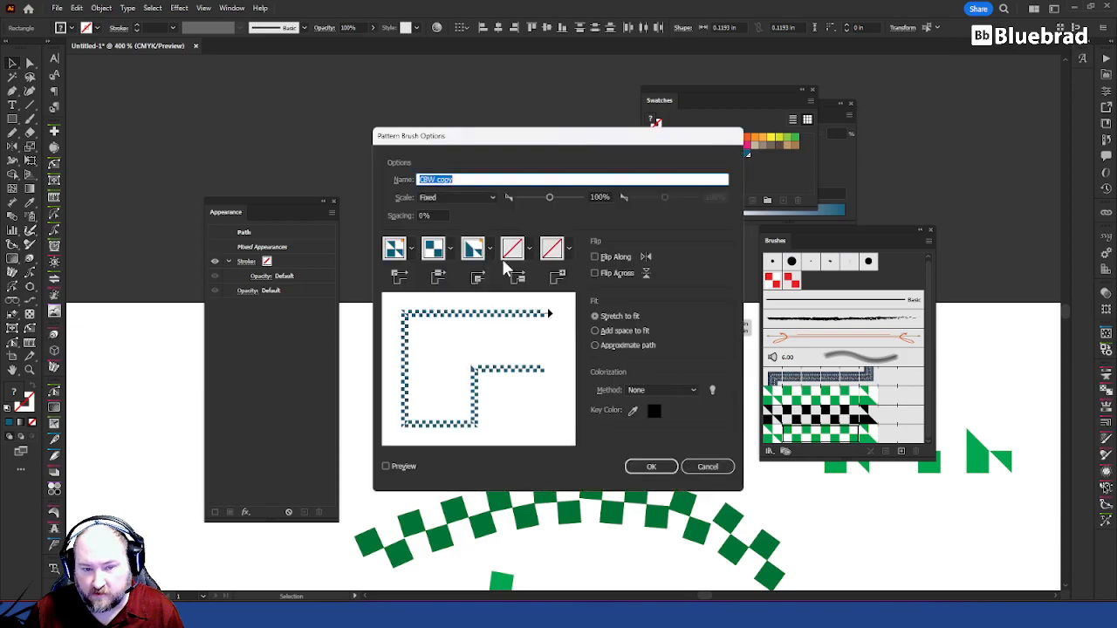
{"action": "left_click", "coordinate": [652, 467]}
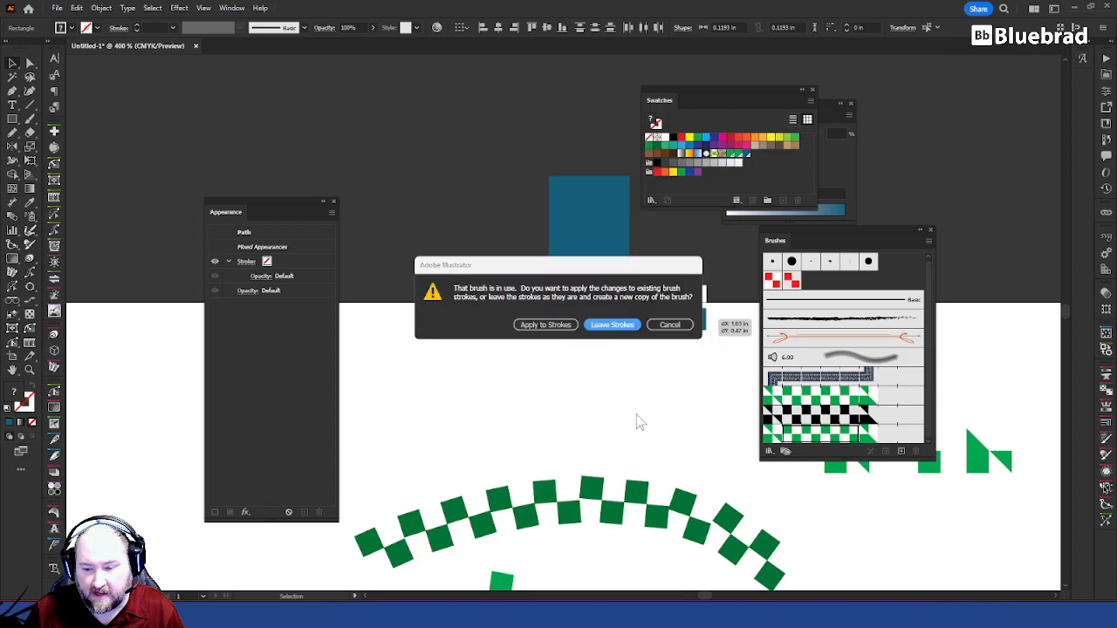
{"action": "left_click", "coordinate": [548, 325]}
Step: Create a second brush copy, CBW copy 2, and redefine it with the blue checker tile
{"action": "left_click", "coordinate": [623, 414]}
{"action": "scroll", "coordinate": [648, 404], "scroll_direction": "down", "scroll_amount": 8}
{"action": "left_click", "coordinate": [854, 442]}
{"action": "left_click_drag", "start_coordinate": [559, 218], "coordinate": [654, 503]}
{"action": "left_click_drag", "start_coordinate": [410, 113], "coordinate": [524, 254]}
{"action": "mouse_move", "coordinate": [381, 104]}
{"action": "left_mouse_down"}
{"action": "mouse_move", "coordinate": [482, 203]}
{"action": "mouse_move", "coordinate": [637, 262]}
{"action": "mouse_move", "coordinate": [786, 366]}
{"action": "mouse_move", "coordinate": [845, 423]}
{"action": "mouse_move", "coordinate": [839, 450]}
{"action": "left_mouse_up"}
{"action": "left_click", "coordinate": [660, 469]}
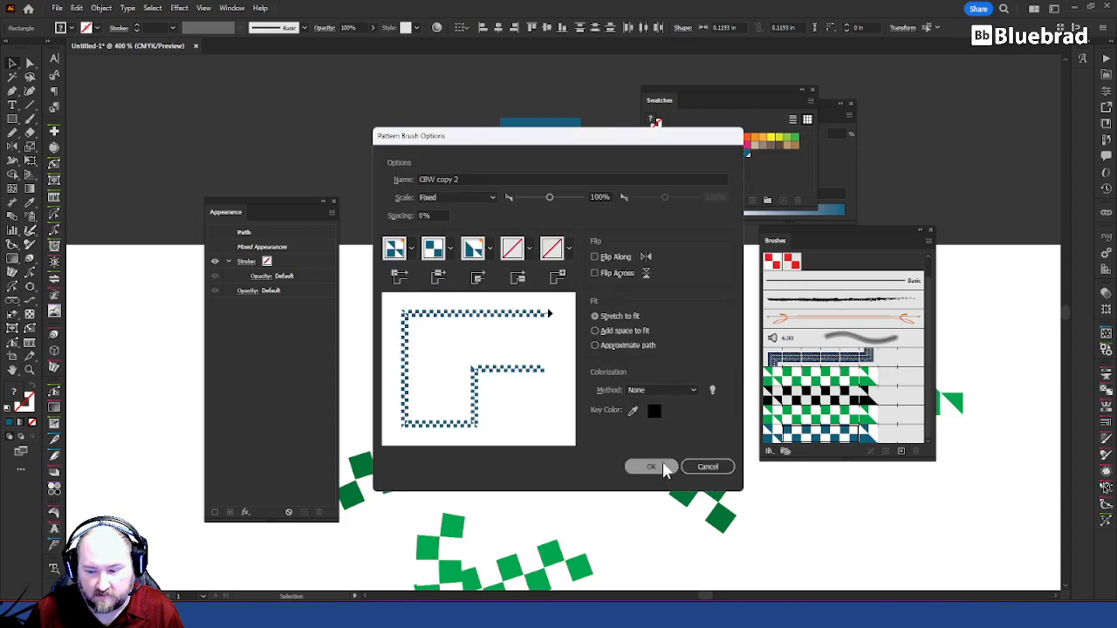
Step: Apply the CBW copy 2 brush to the duplicated pair of crossing paths
{"action": "scroll", "coordinate": [618, 322], "scroll_direction": "down", "scroll_amount": 5}
{"action": "left_click_drag", "start_coordinate": [640, 399], "coordinate": [786, 519]}
{"action": "left_click", "coordinate": [827, 435]}
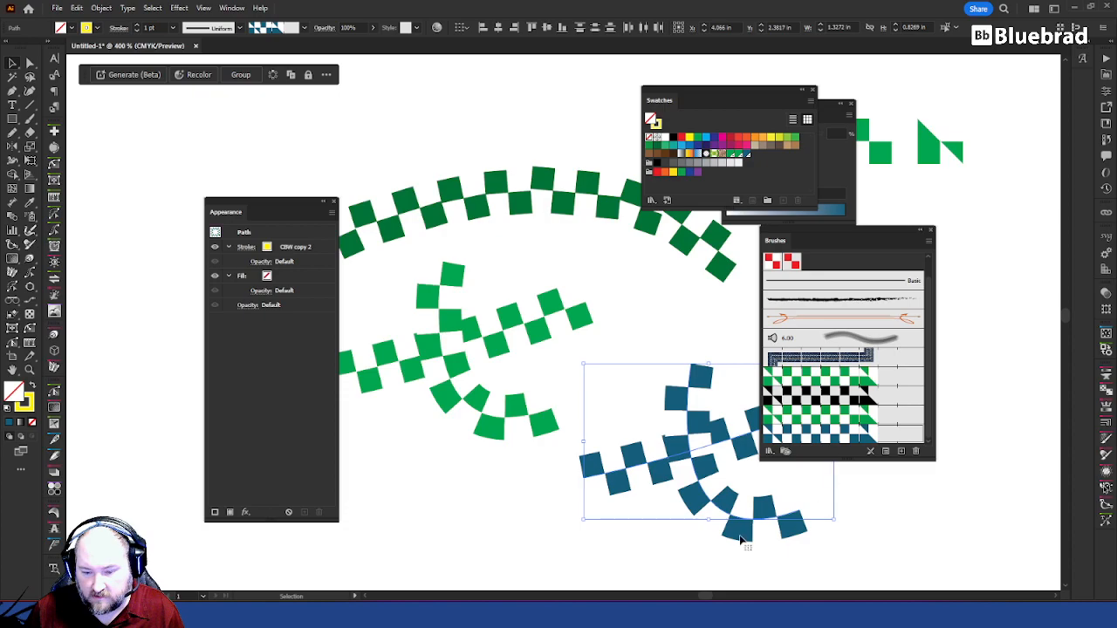
{"action": "left_click", "coordinate": [647, 521]}
{"action": "left_click_drag", "start_coordinate": [661, 522], "coordinate": [530, 456]}
{"action": "scroll", "coordinate": [567, 389], "scroll_direction": "down", "scroll_amount": 3}
{"action": "left_click_drag", "start_coordinate": [559, 330], "coordinate": [581, 298]}
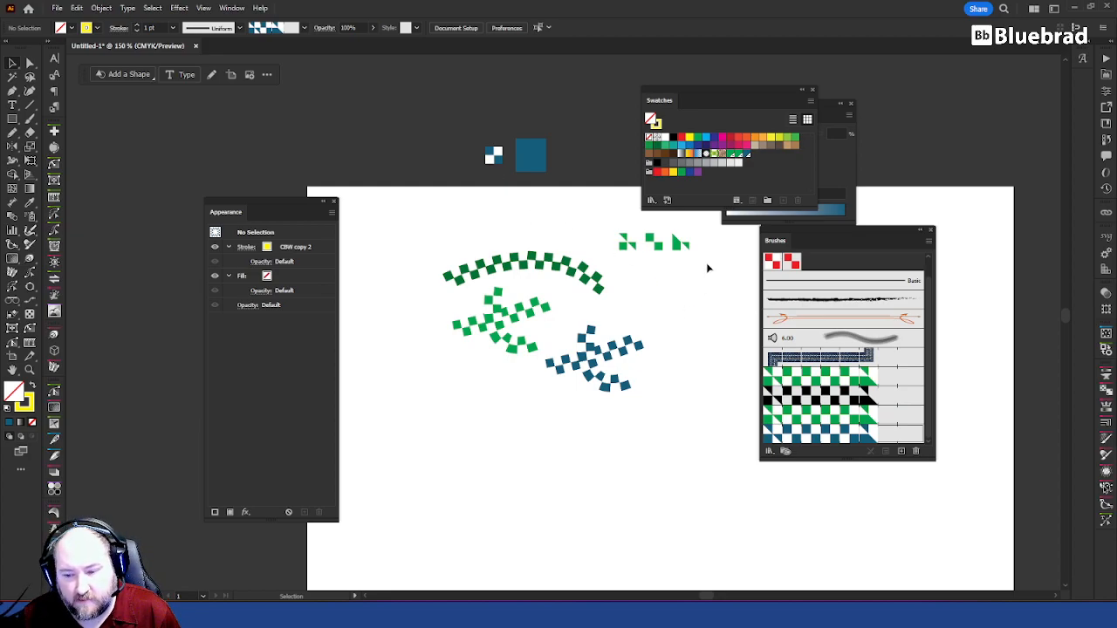
{"action": "scroll", "coordinate": [698, 300], "scroll_direction": "up", "scroll_amount": 4}
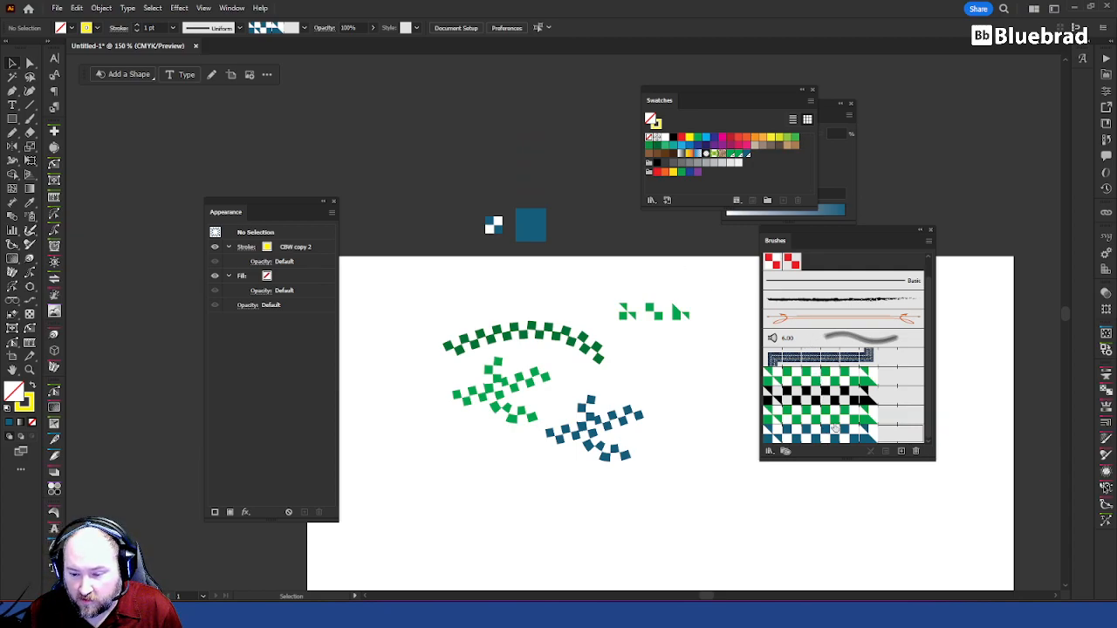
Step: Set the stroke weight of the straight path in the blue checker pair to 0.5 pt
{"action": "left_click_drag", "start_coordinate": [559, 398], "coordinate": [650, 467]}
{"action": "left_click", "coordinate": [652, 486]}
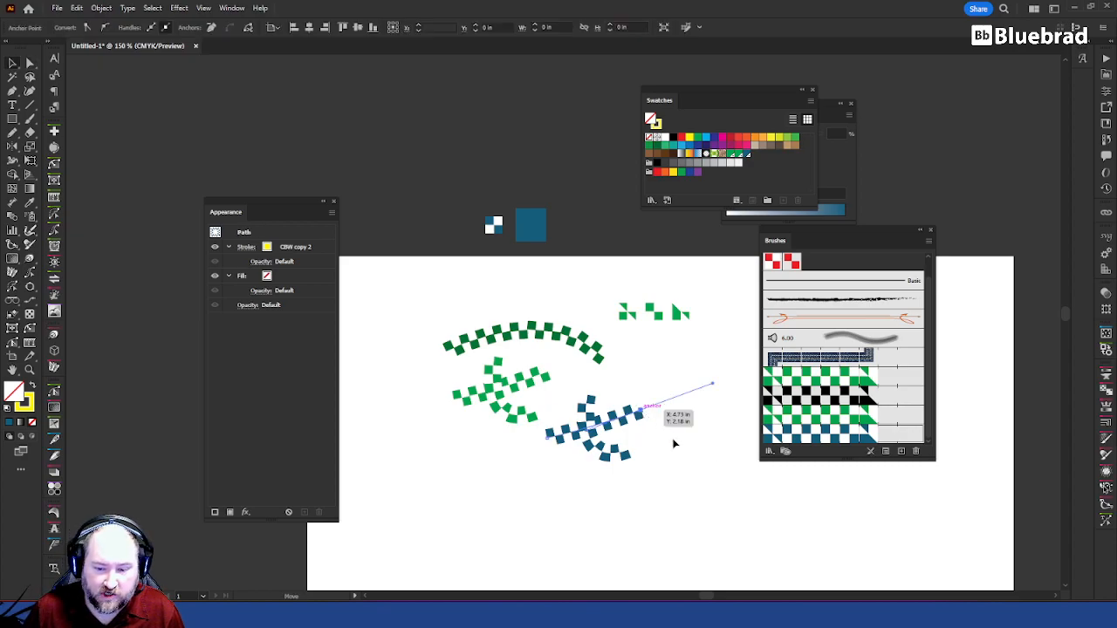
{"action": "scroll", "coordinate": [646, 415], "scroll_direction": "up", "scroll_amount": 3}
{"action": "key", "text": "a"}
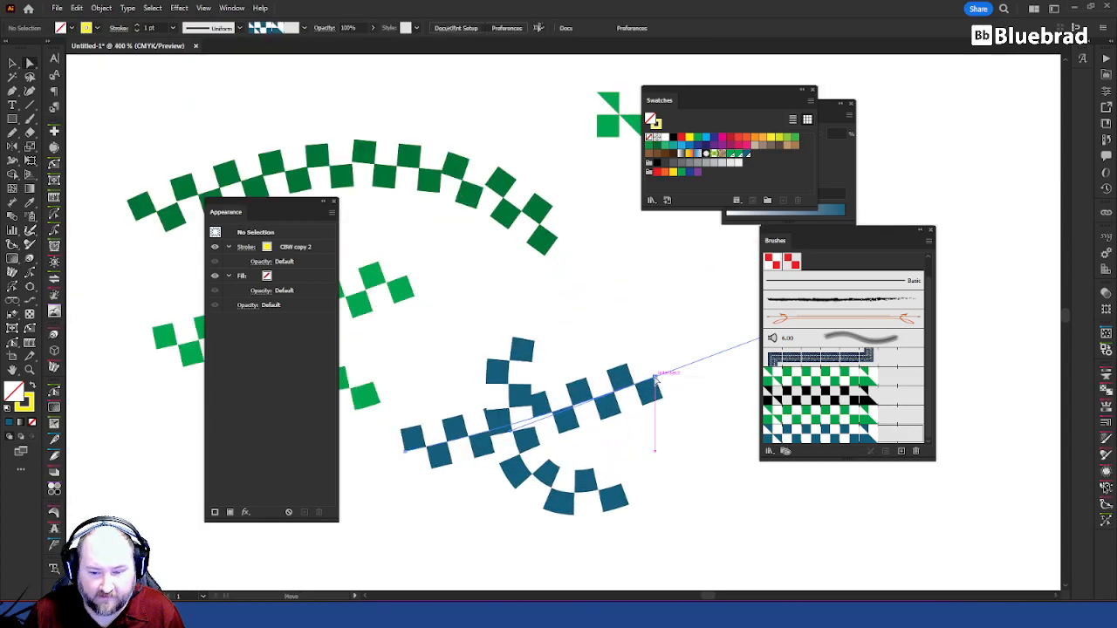
{"action": "left_click", "coordinate": [656, 384]}
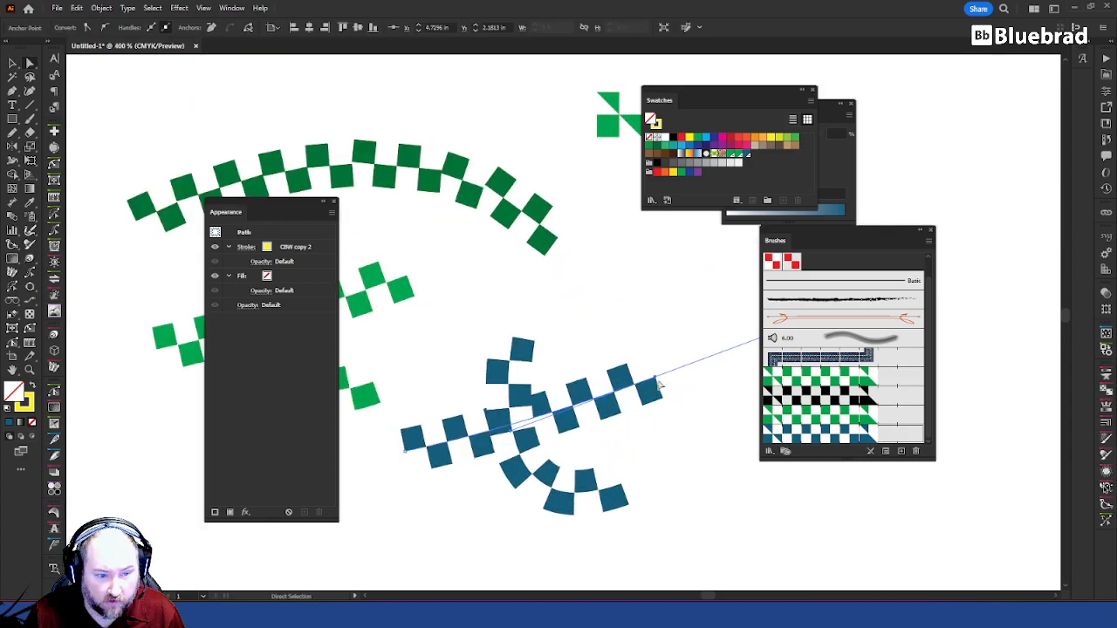
{"action": "left_click", "coordinate": [246, 247]}
{"action": "type", "text": ".5"}
{"action": "key", "text": "Return"}
{"action": "left_click", "coordinate": [668, 455]}
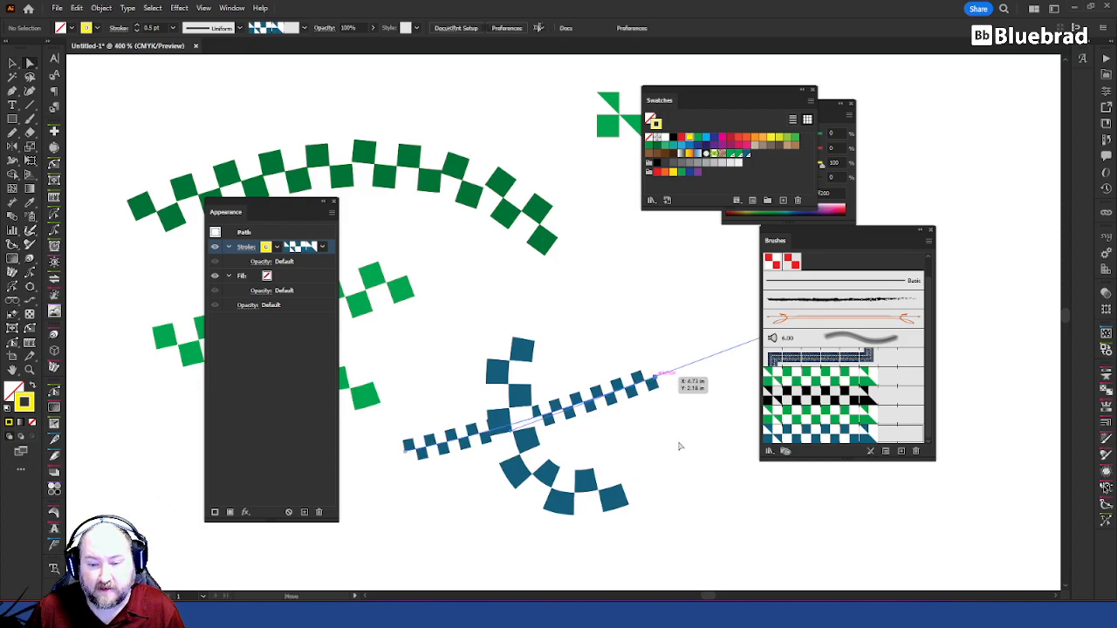
Step: Duplicate the stroke of the straight blue checker path in its appearance
{"action": "scroll", "coordinate": [679, 441], "scroll_direction": "down", "scroll_amount": 4}
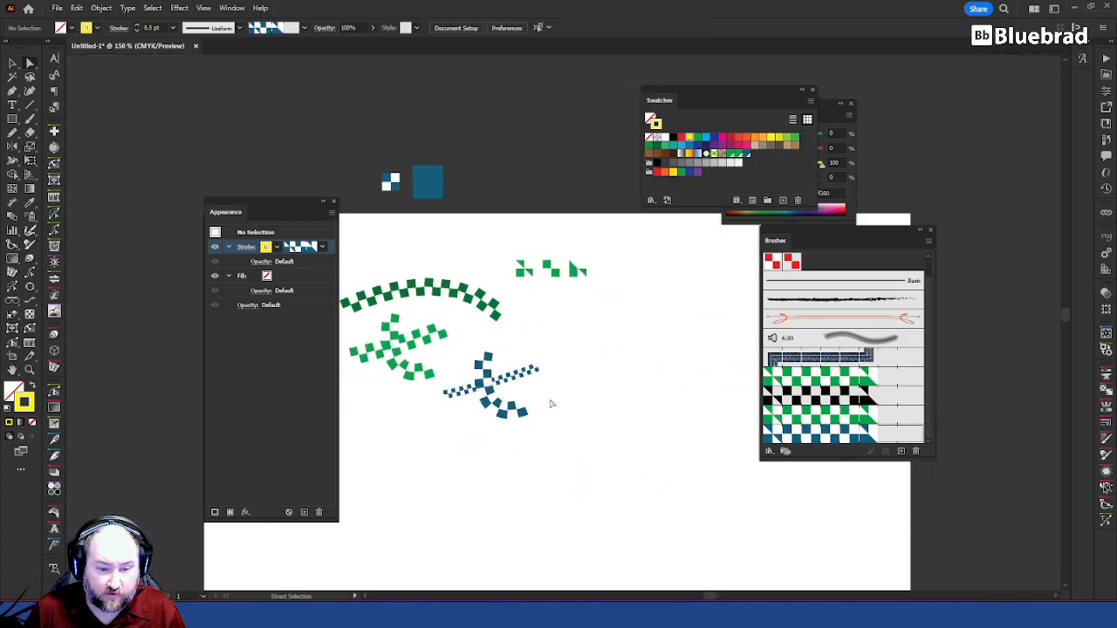
{"action": "scroll", "coordinate": [510, 387], "scroll_direction": "up", "scroll_amount": 3}
{"action": "key", "text": "v"}
{"action": "left_click", "coordinate": [521, 371]}
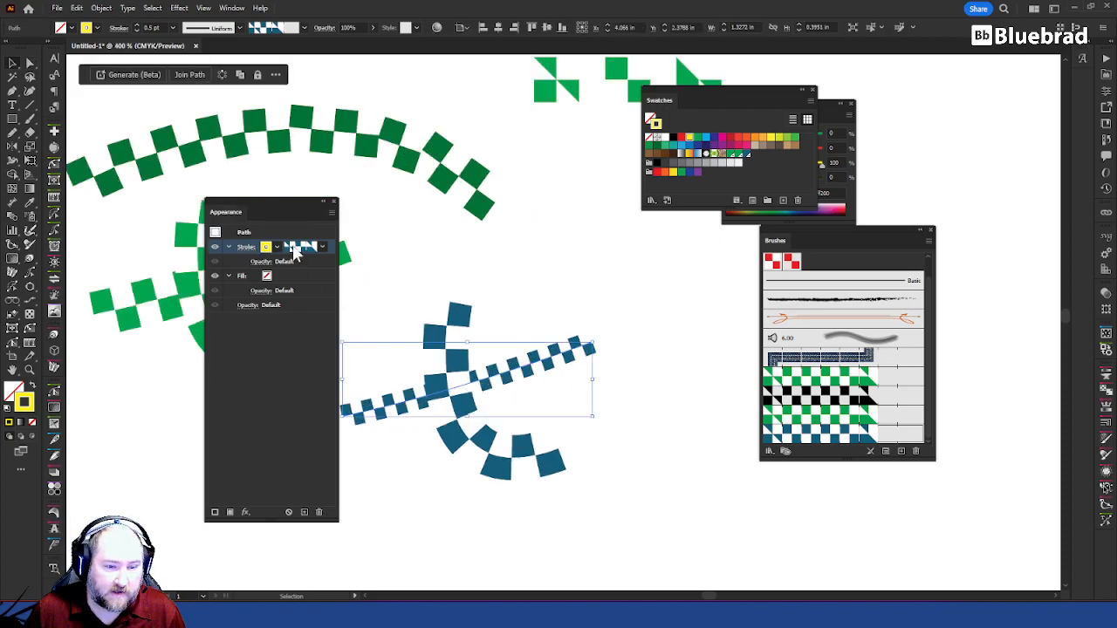
{"action": "left_click", "coordinate": [304, 512]}
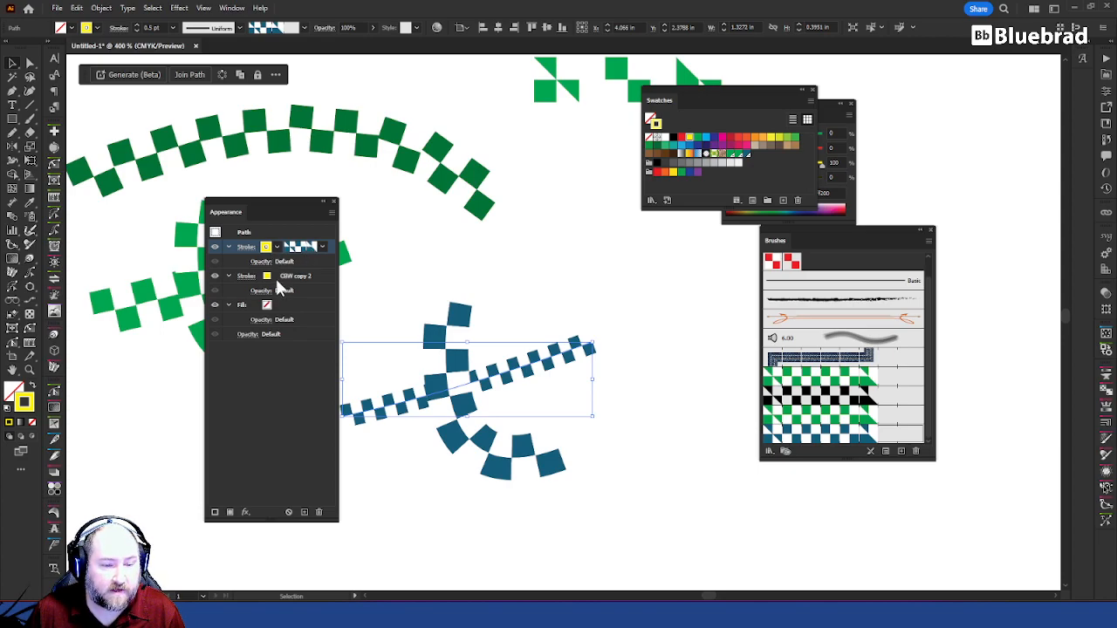
Step: Colour the path's upper stroke with the green spot swatch and its lower stroke with the blue spot swatch
{"action": "left_click", "coordinate": [267, 249]}
{"action": "left_click", "coordinate": [195, 273]}
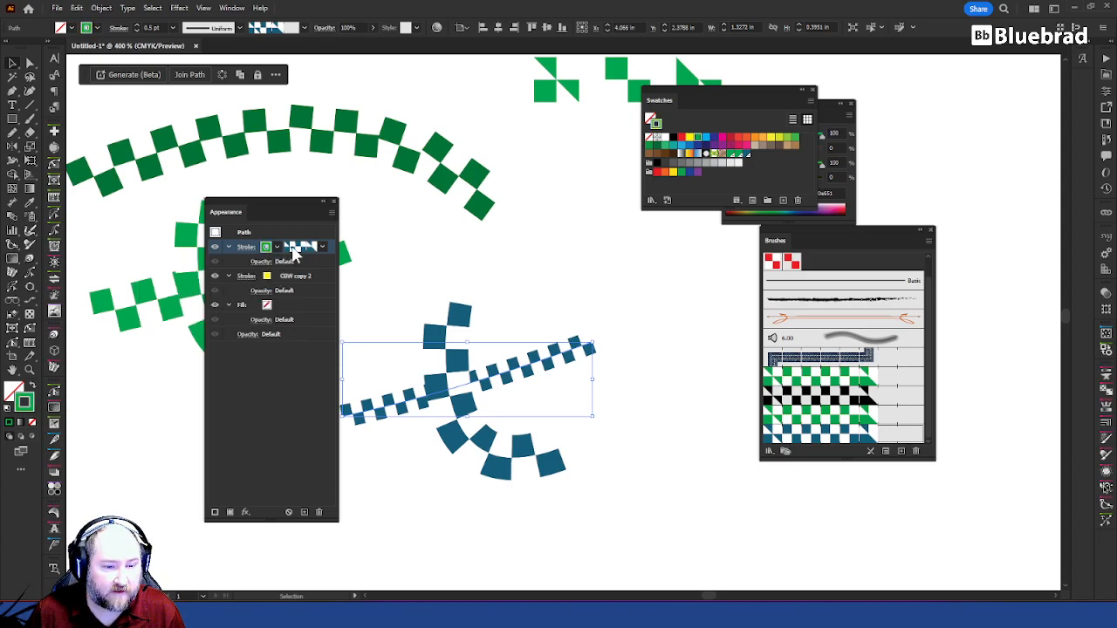
{"action": "left_click", "coordinate": [267, 276]}
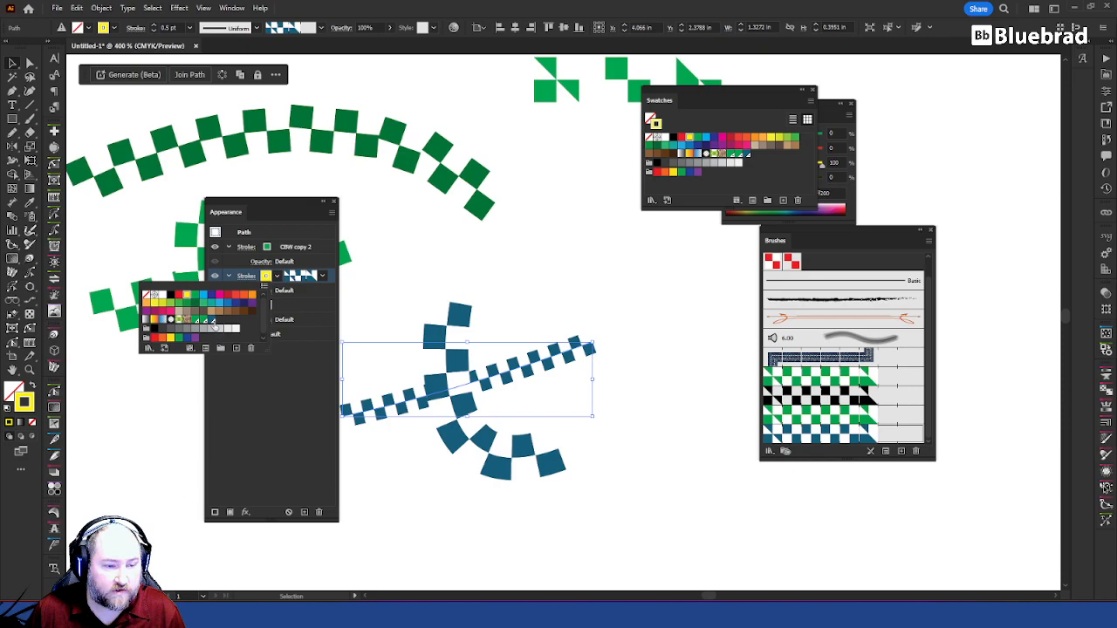
{"action": "left_click", "coordinate": [213, 321]}
{"action": "left_click", "coordinate": [270, 275]}
{"action": "left_click", "coordinate": [268, 249]}
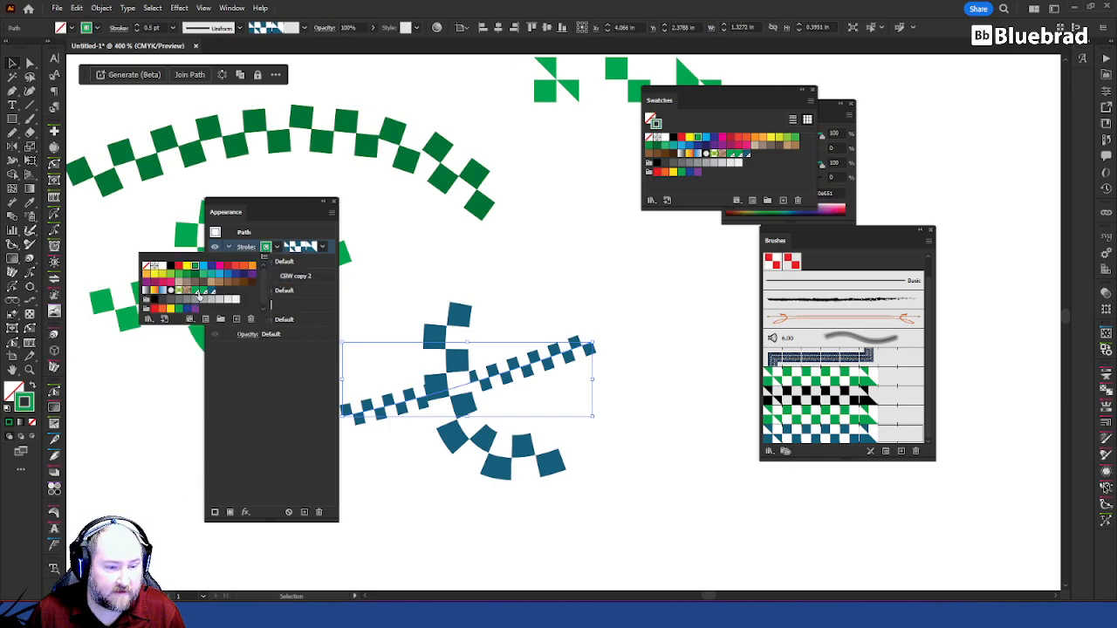
{"action": "left_click", "coordinate": [204, 291]}
Step: Assign the green CBW copy brush to the straight path's upper stroke
{"action": "left_click", "coordinate": [322, 247]}
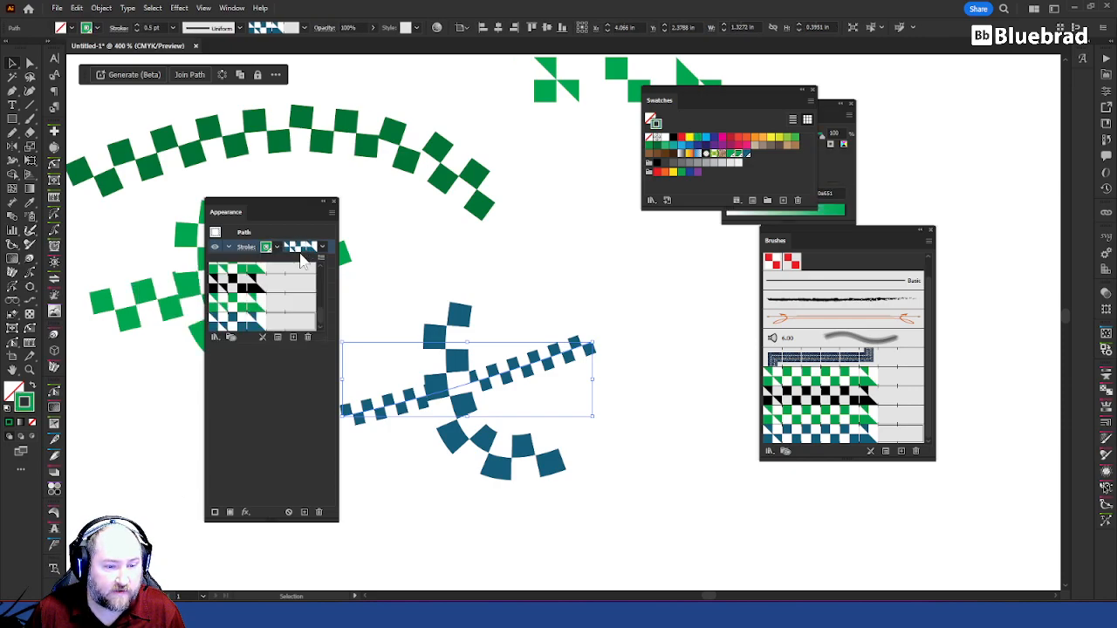
{"action": "left_click", "coordinate": [254, 310]}
{"action": "left_click", "coordinate": [277, 394]}
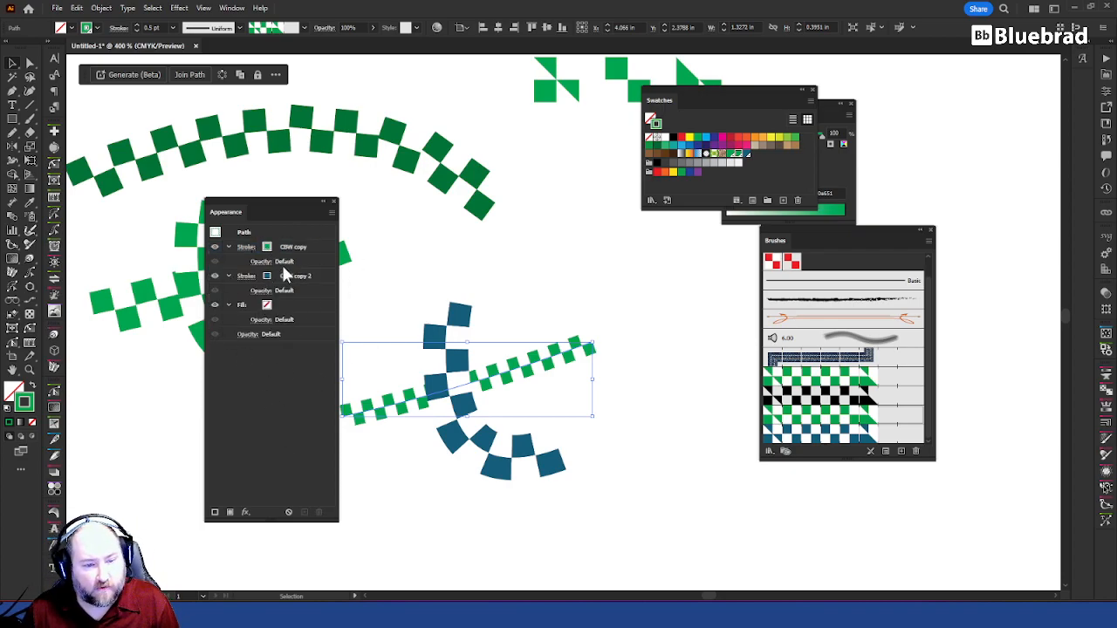
Step: Set the weight of the straight path's lower CBW copy 2 stroke to 0.75 pt
{"action": "left_click", "coordinate": [315, 248]}
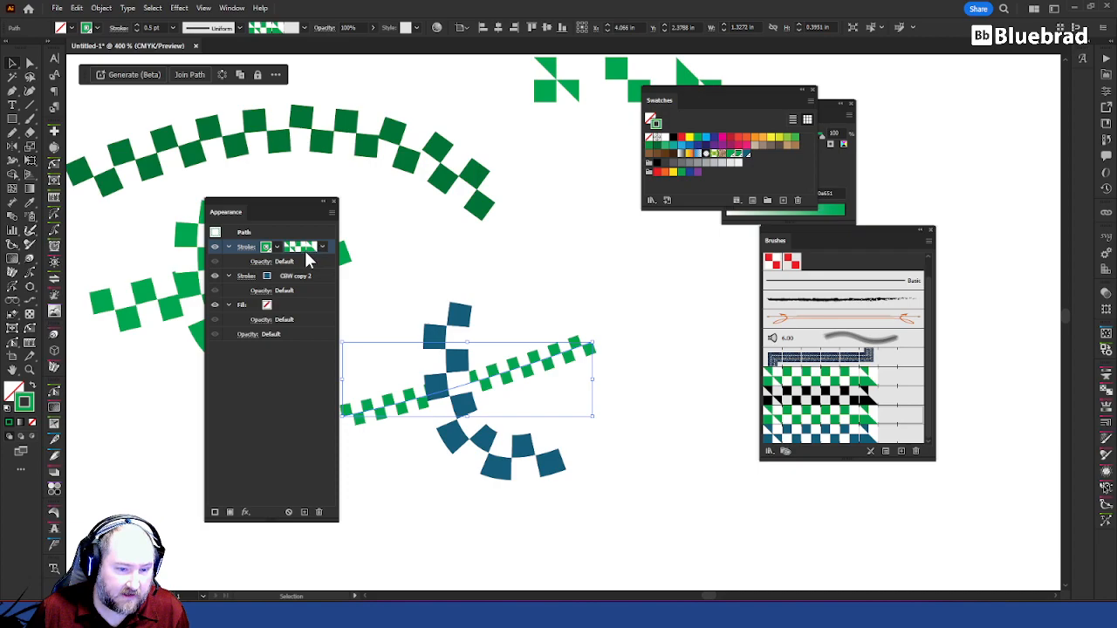
{"action": "left_click", "coordinate": [309, 270]}
{"action": "left_click", "coordinate": [246, 276]}
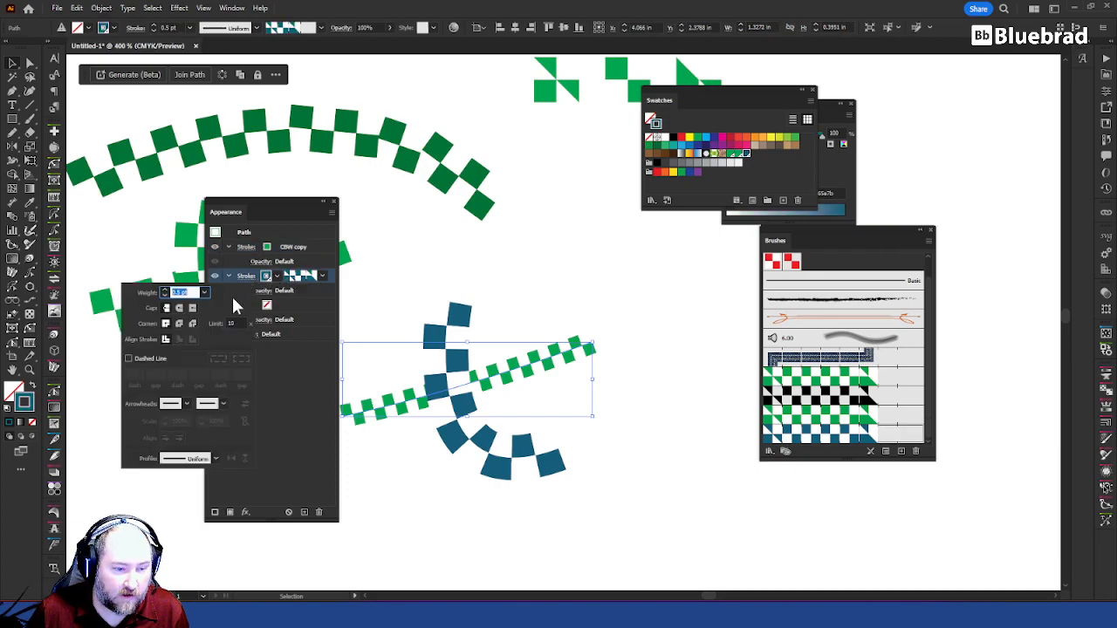
{"action": "scroll", "coordinate": [197, 294], "scroll_direction": "up", "scroll_amount": 1}
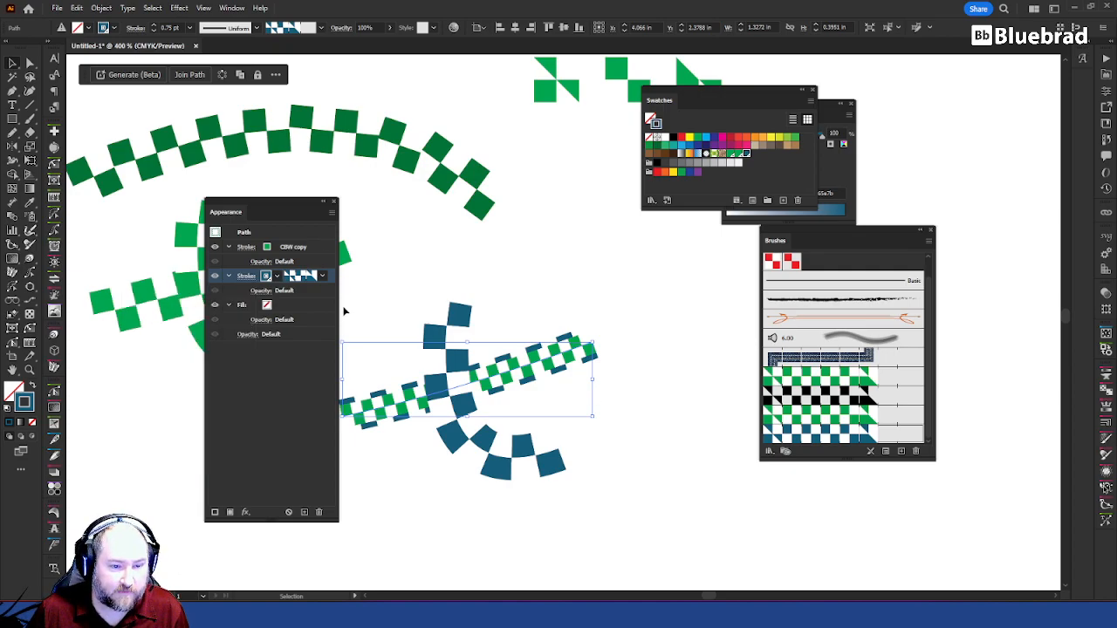
Step: Start adding a Stylize Drop Shadow effect to the straight path's upper green CBW copy stroke
{"action": "left_click", "coordinate": [248, 247]}
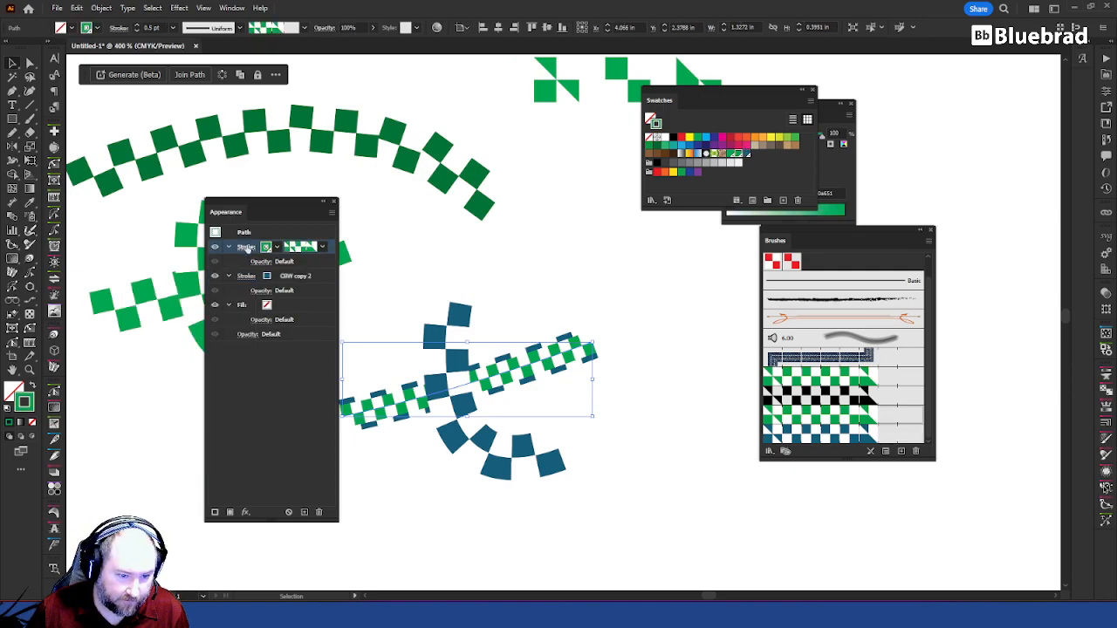
{"action": "left_click", "coordinate": [245, 512]}
{"action": "mouse_move", "coordinate": [307, 351]}
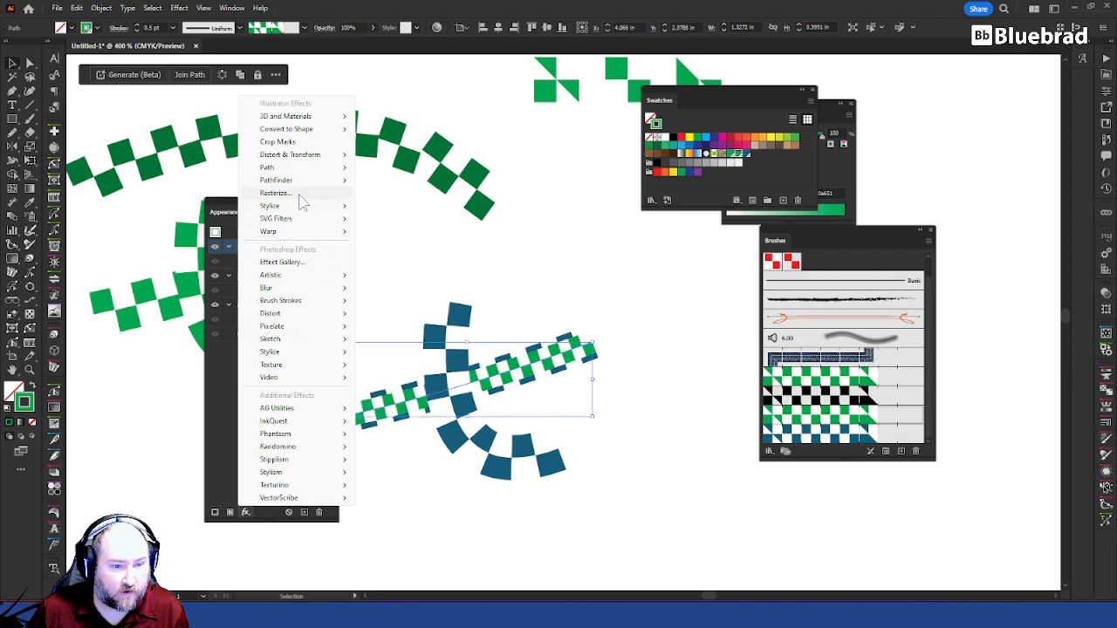
{"action": "mouse_move", "coordinate": [312, 207]}
{"action": "left_click", "coordinate": [371, 206]}
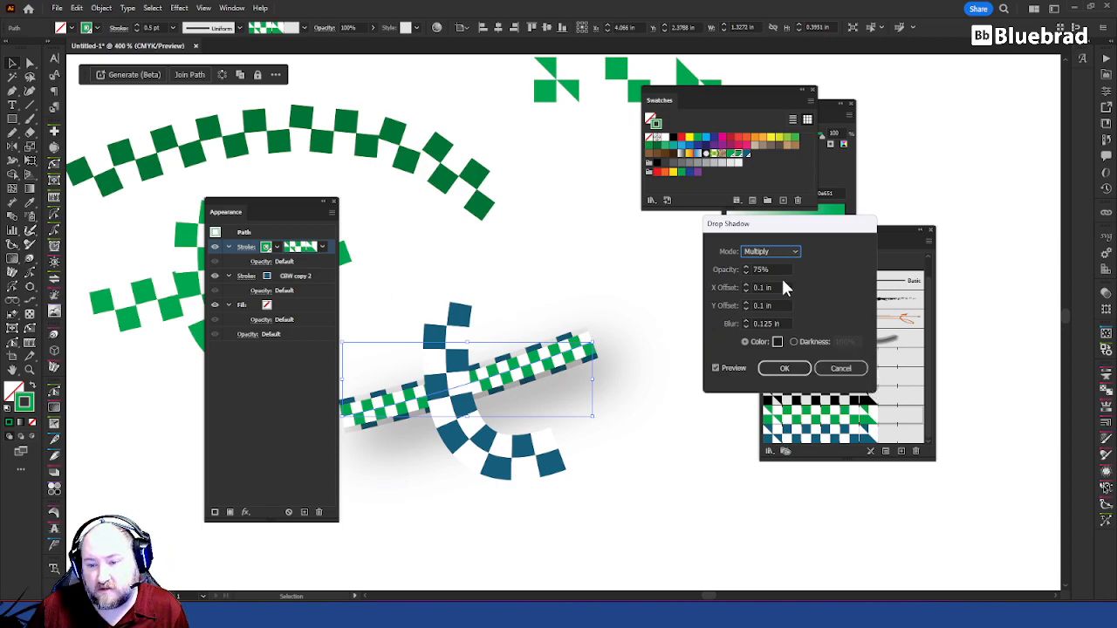
Step: Apply the drop shadow with X offset, Y offset and blur each set to 0.01 in
{"action": "left_click", "coordinate": [760, 287]}
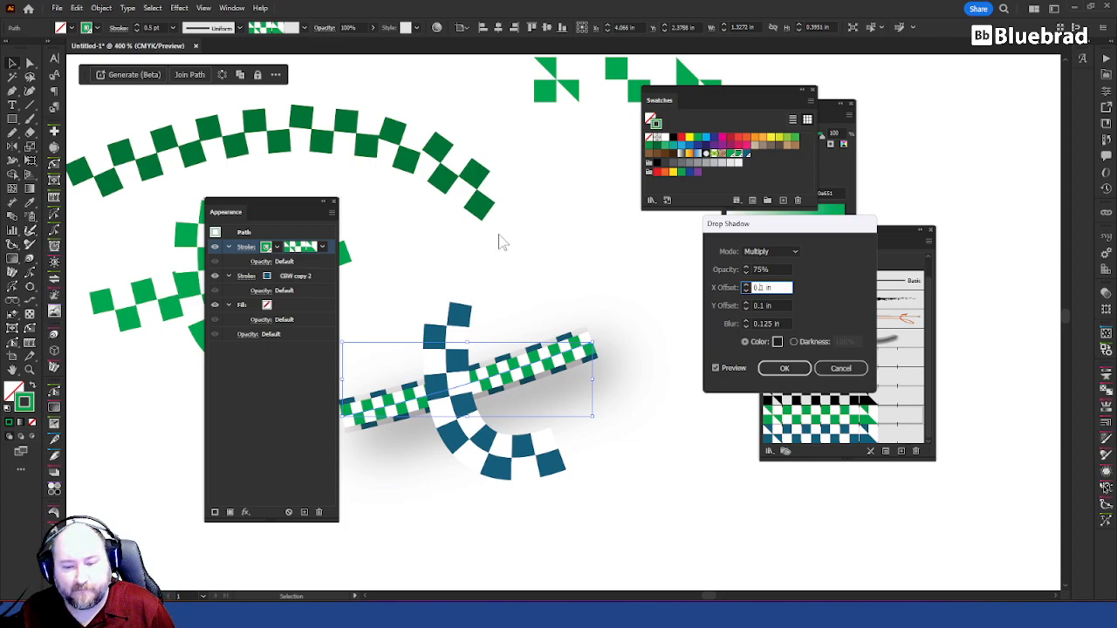
{"action": "type", "text": "0"}
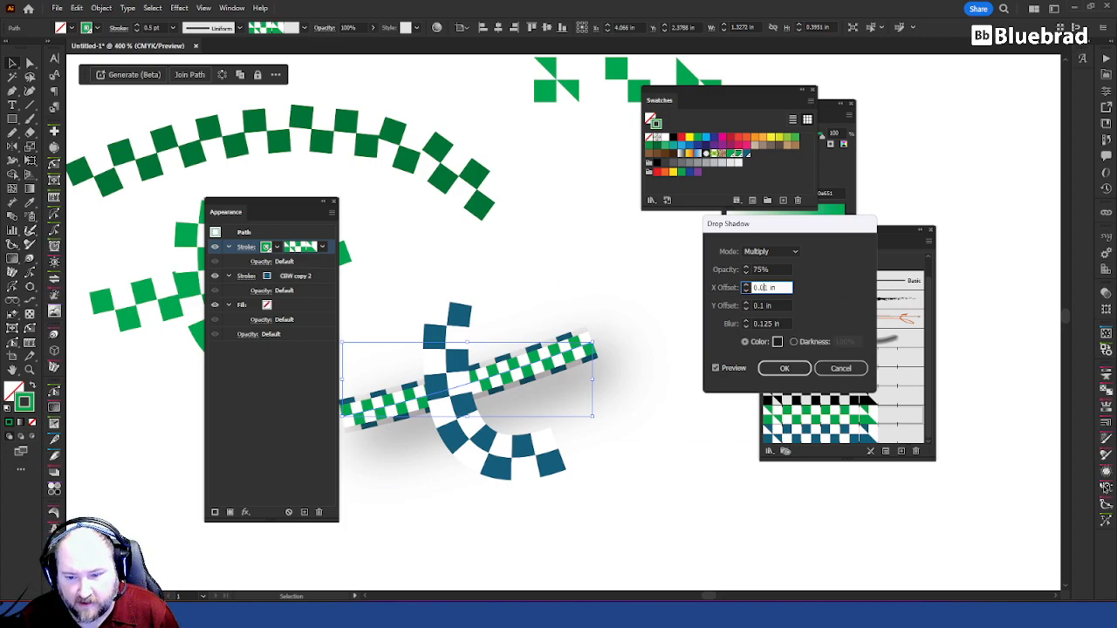
{"action": "key", "text": "Tab"}
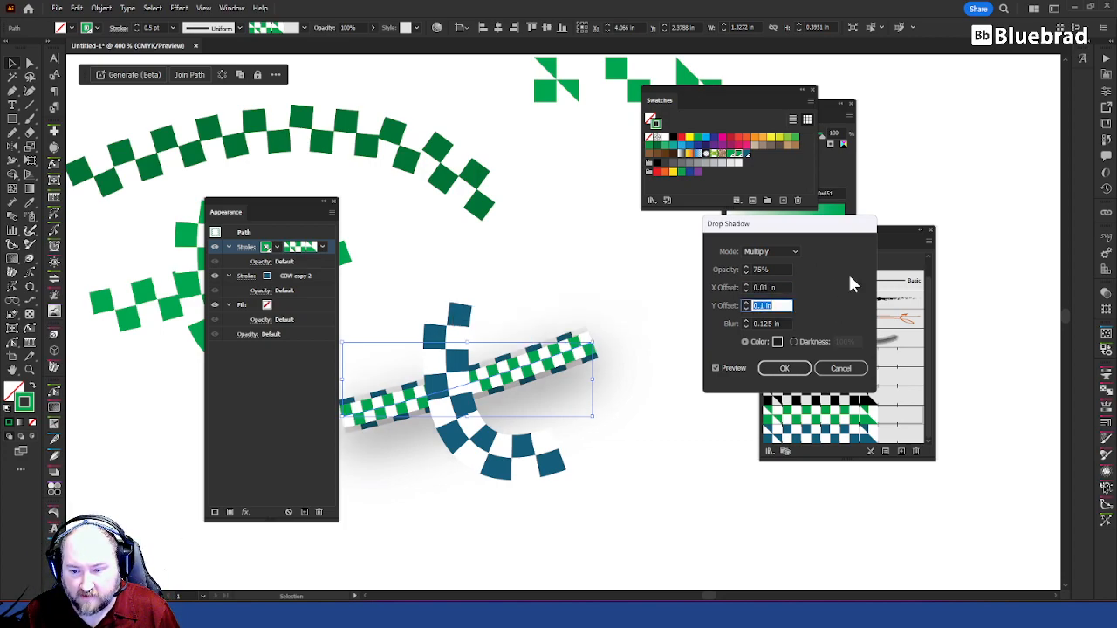
{"action": "key", "text": "Left"}
{"action": "key", "text": "Right"}
{"action": "type", "text": "0"}
{"action": "key", "text": "Tab"}
{"action": "type", "text": ".0"}
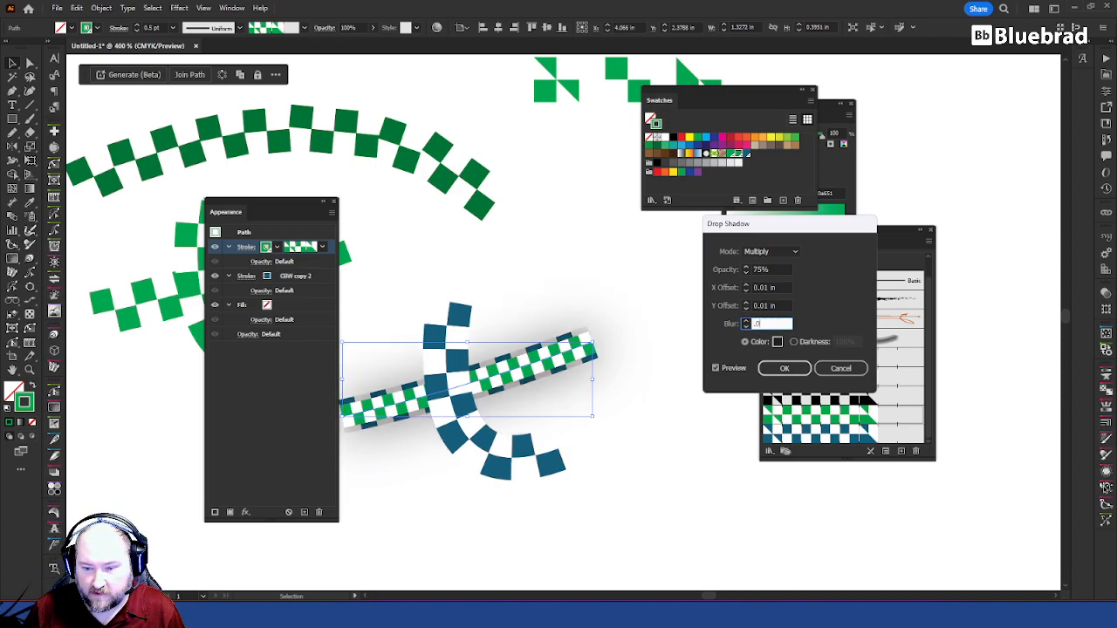
{"action": "type", "text": "1"}
{"action": "key", "text": "Tab"}
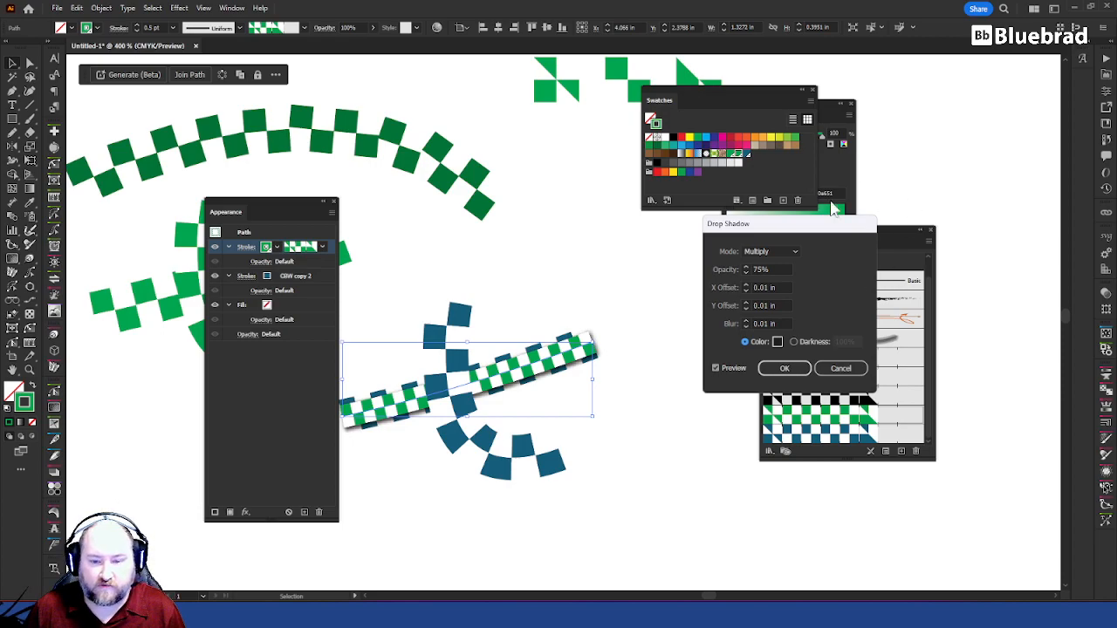
{"action": "left_click", "coordinate": [784, 367]}
Step: Copy the upper stroke's drop shadow onto the path's lower blue CBW copy 2 stroke, and deselect the path
{"action": "left_click", "coordinate": [646, 342]}
{"action": "left_click_drag", "start_coordinate": [595, 367], "coordinate": [664, 339]}
{"action": "left_click", "coordinate": [650, 320]}
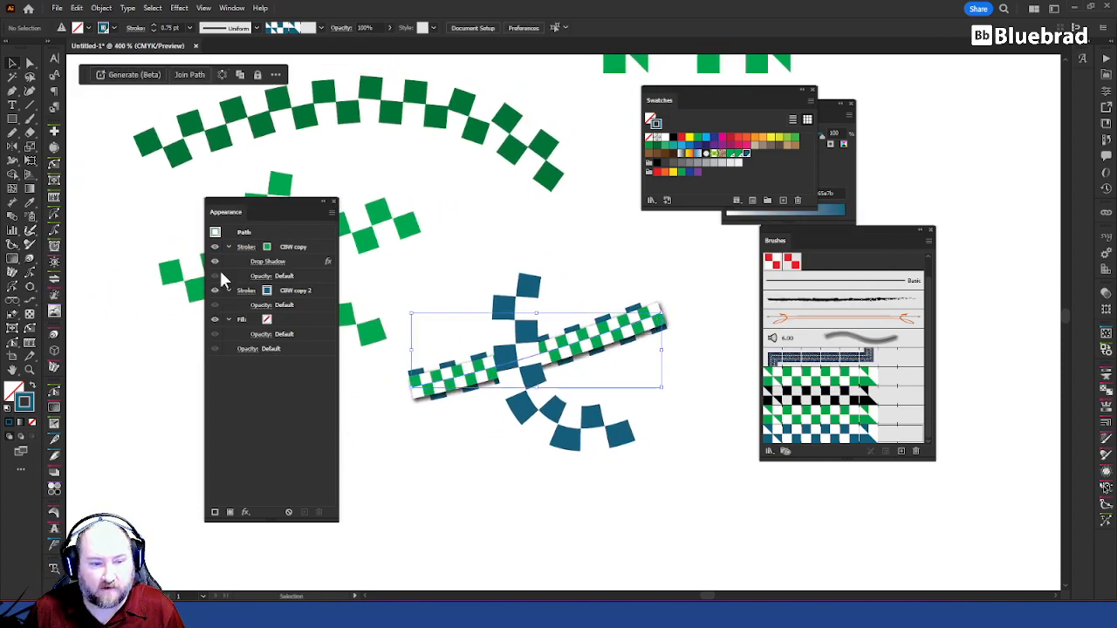
{"action": "left_click", "coordinate": [296, 260]}
{"action": "left_click_drag", "start_coordinate": [301, 289], "coordinate": [297, 293]}
{"action": "left_click", "coordinate": [707, 432]}
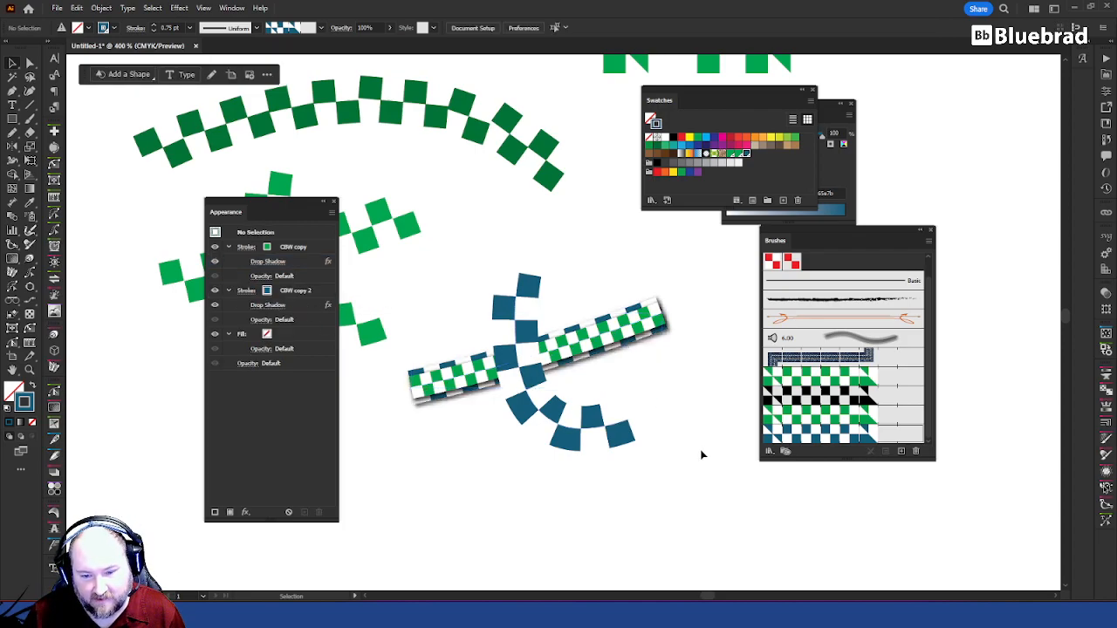
Step: Bend the double-stroked straight path into an arch using its end anchor's direction handle, and flatten it into a gentle curve
{"action": "key", "text": "a"}
{"action": "left_click", "coordinate": [664, 311]}
{"action": "left_click_drag", "start_coordinate": [713, 406], "coordinate": [543, 411]}
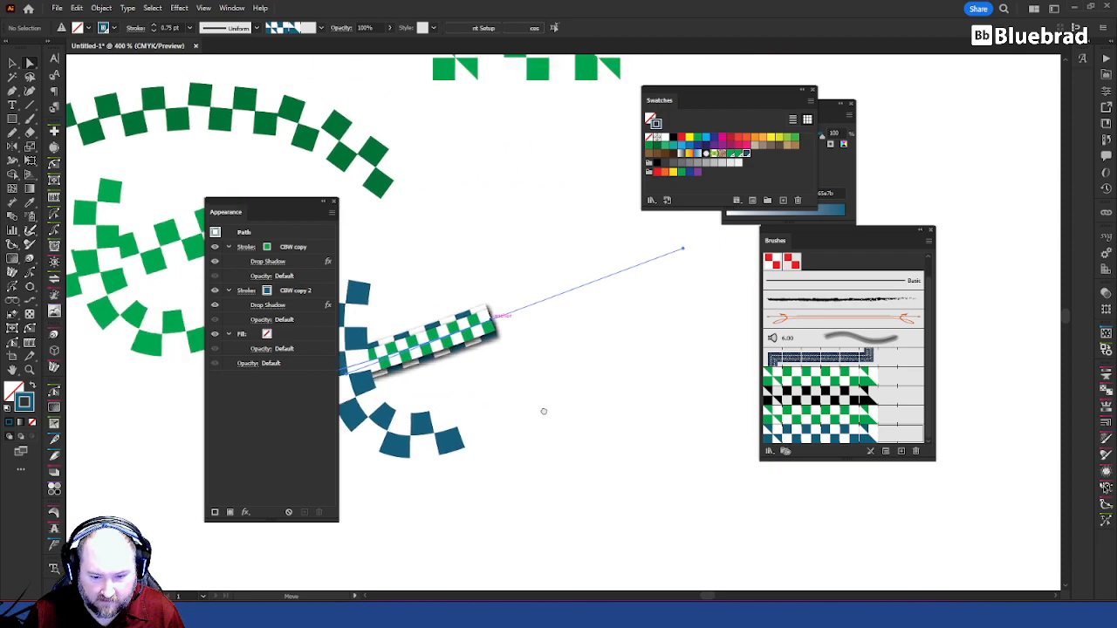
{"action": "left_click_drag", "start_coordinate": [386, 384], "coordinate": [497, 207]}
{"action": "left_click", "coordinate": [645, 405]}
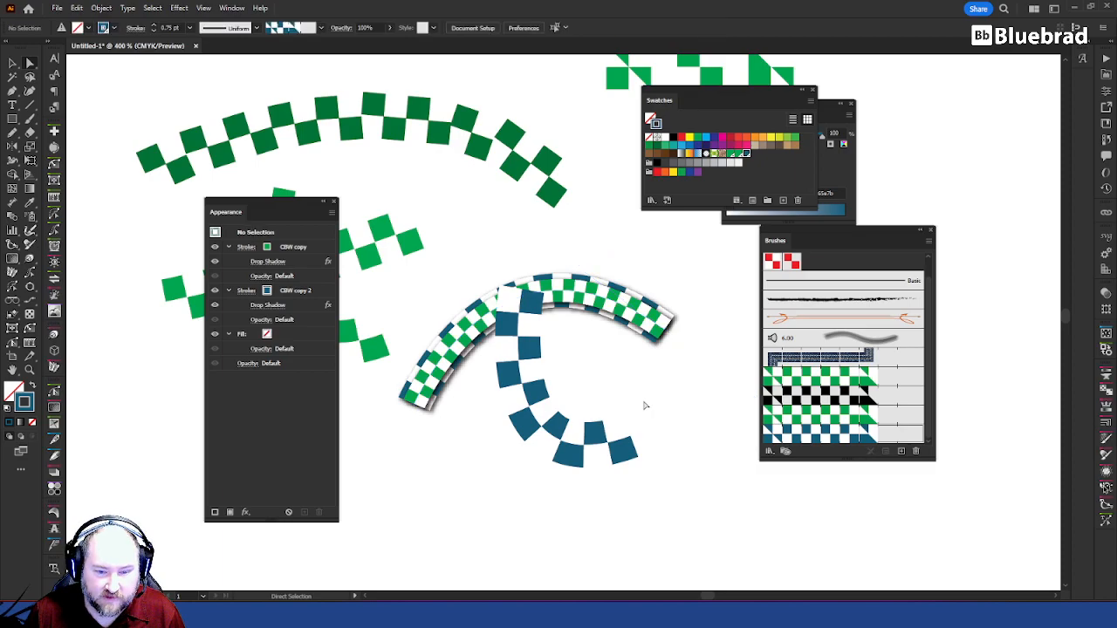
{"action": "left_click", "coordinate": [669, 332]}
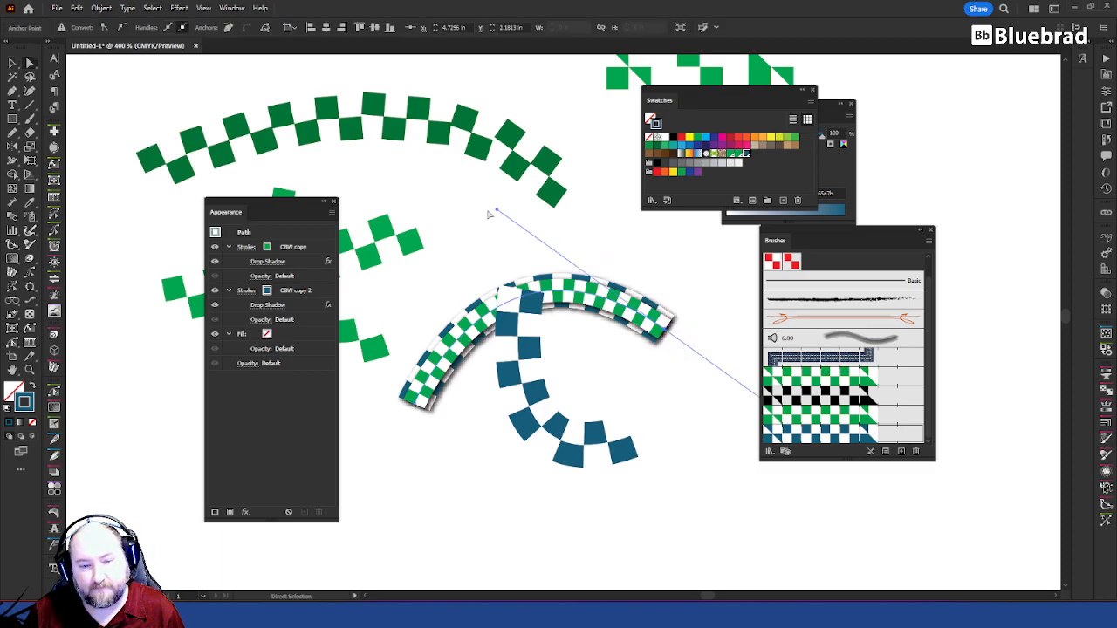
{"action": "left_click_drag", "start_coordinate": [498, 212], "coordinate": [548, 392]}
{"action": "left_click", "coordinate": [695, 434]}
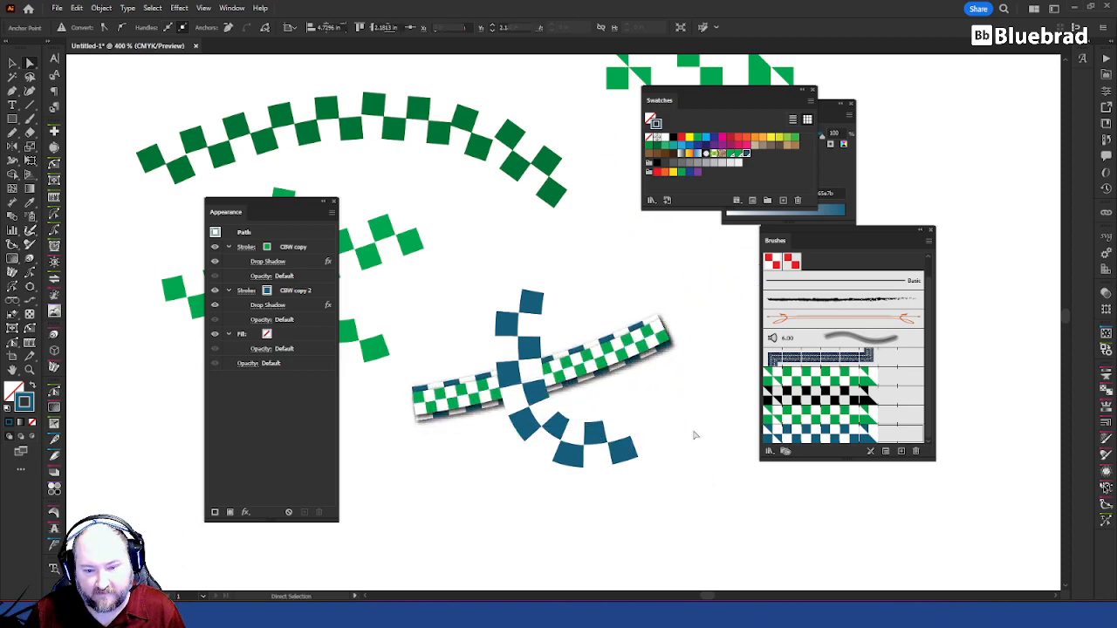
Step: Draw a freehand S-shaped path across the blue checker curve with the Pencil tool, reusing the double checker strokes with shadows, and deselect
{"action": "scroll", "coordinate": [731, 425], "scroll_direction": "down", "scroll_amount": 3}
{"action": "left_click_drag", "start_coordinate": [725, 476], "coordinate": [559, 405]}
{"action": "scroll", "coordinate": [496, 312], "scroll_direction": "up", "scroll_amount": 3}
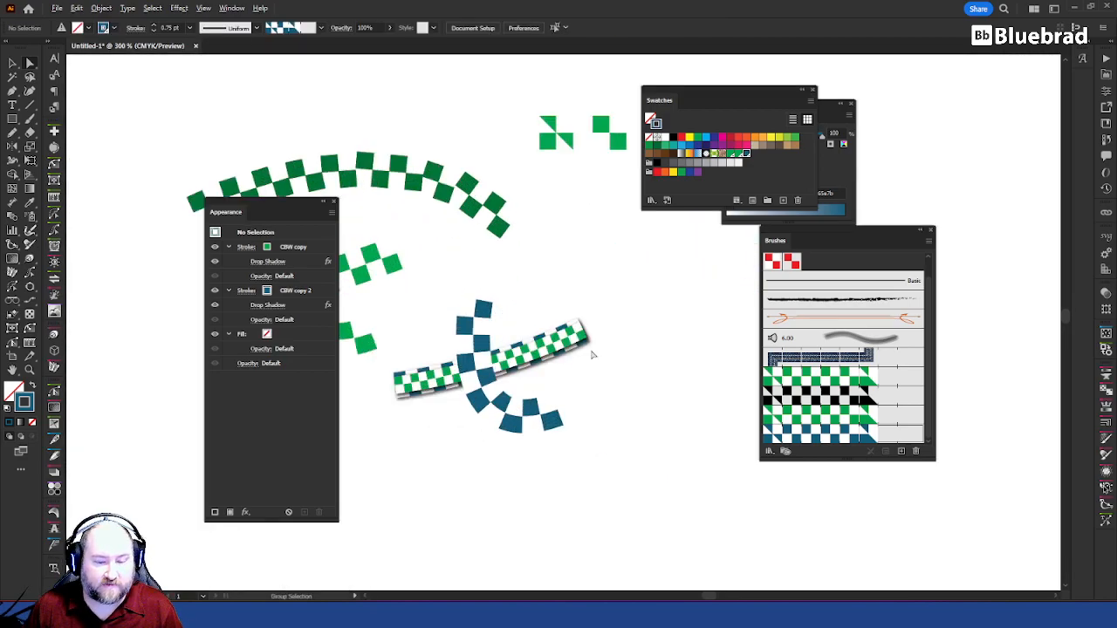
{"action": "left_click", "coordinate": [575, 352]}
{"action": "key", "text": "n"}
{"action": "mouse_move", "coordinate": [552, 283]}
{"action": "left_mouse_down"}
{"action": "mouse_move", "coordinate": [478, 359]}
{"action": "mouse_move", "coordinate": [574, 429]}
{"action": "mouse_move", "coordinate": [537, 532]}
{"action": "mouse_move", "coordinate": [443, 555]}
{"action": "left_mouse_up"}
{"action": "key", "text": "v"}
{"action": "left_click", "coordinate": [671, 488]}
{"action": "scroll", "coordinate": [672, 487], "scroll_direction": "down", "scroll_amount": 2}
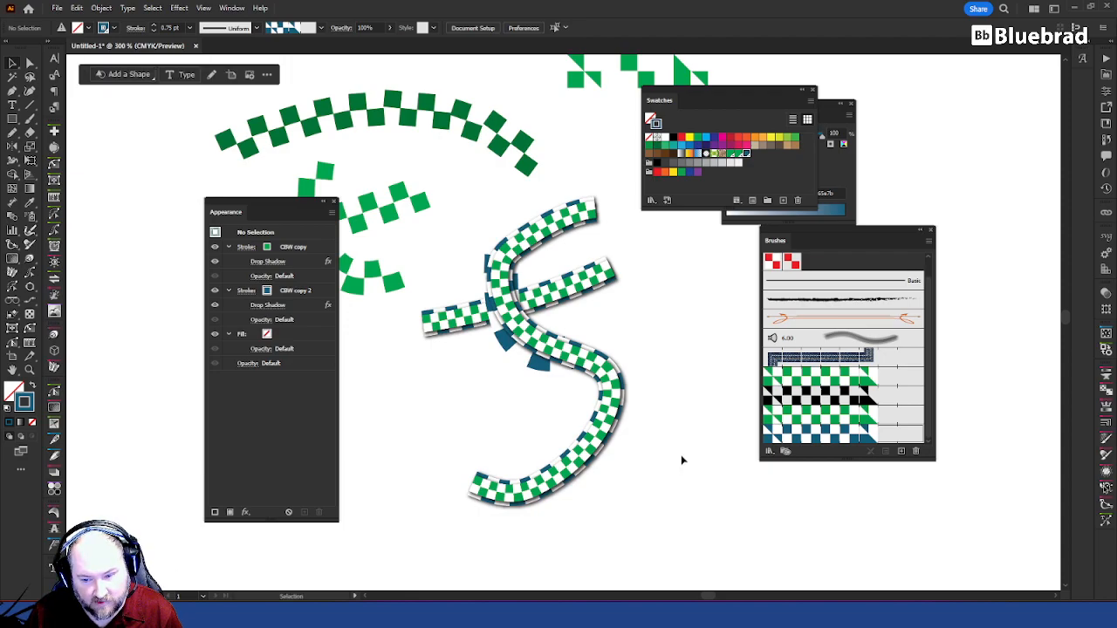
{"action": "left_click_drag", "start_coordinate": [624, 319], "coordinate": [600, 358]}
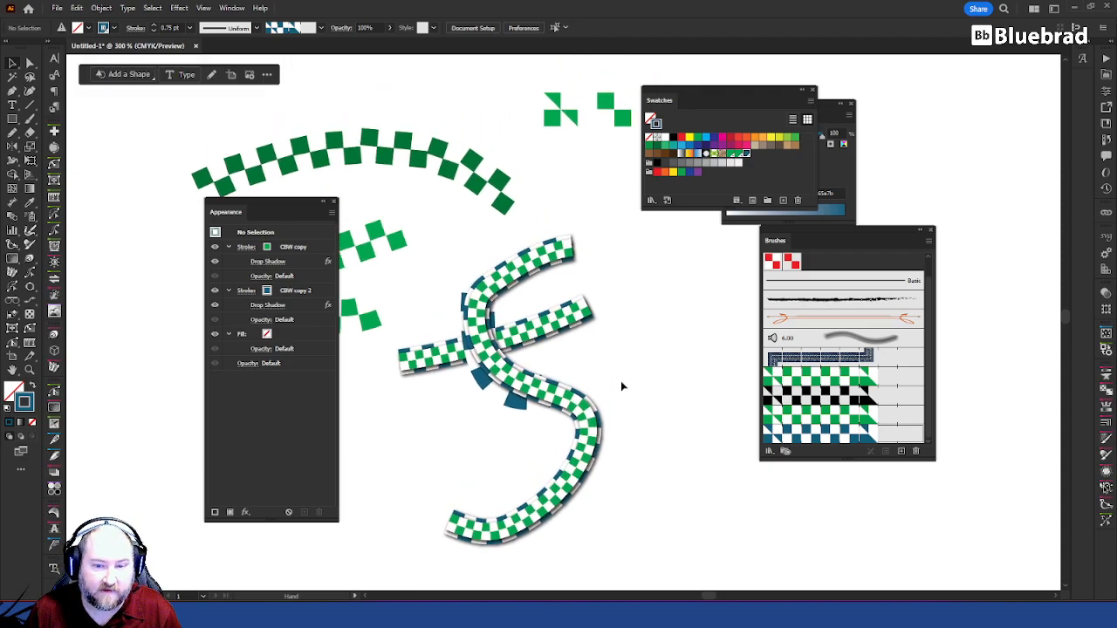
{"action": "key", "text": "ctrl+1"}
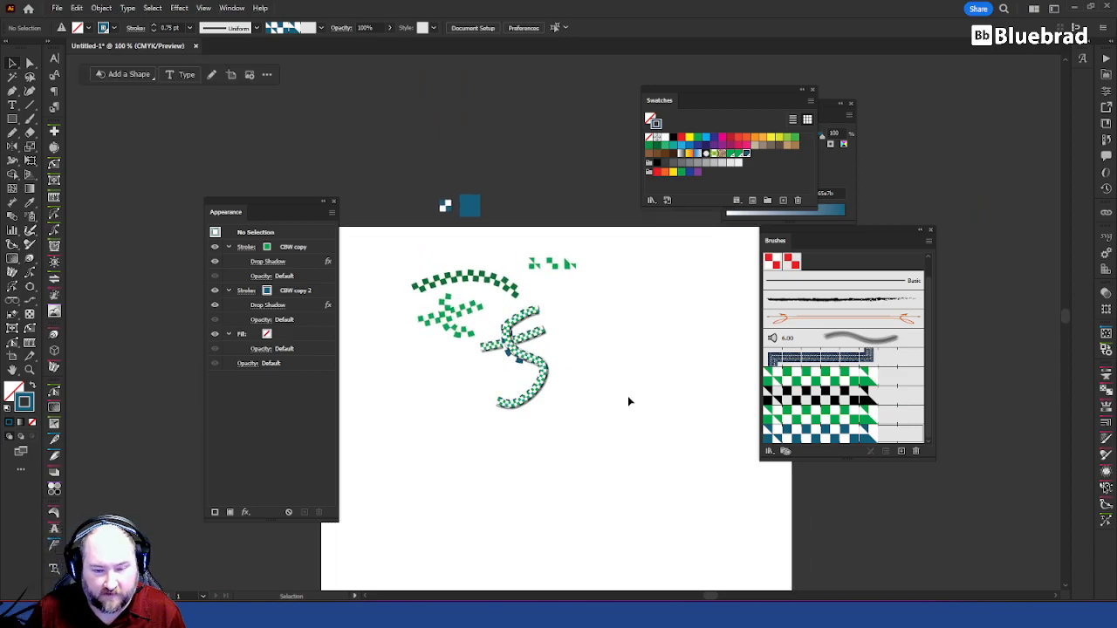